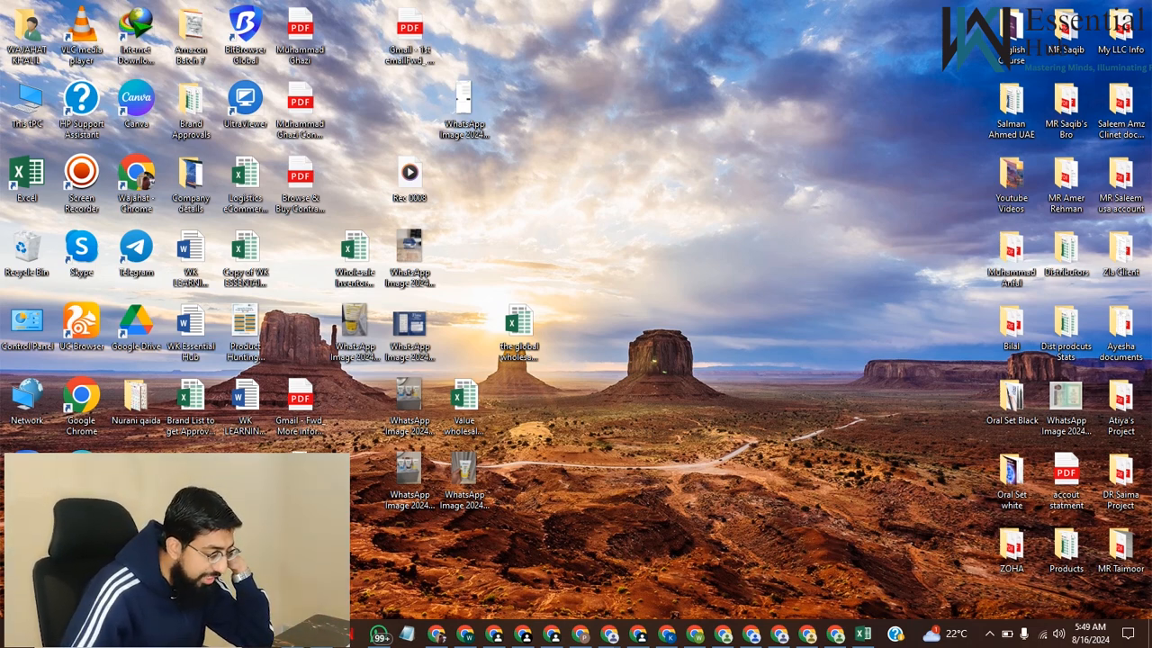
Open the Wholesale Inventory 04.30.24 workbook from the desktop and review its UPC, Unit Price, Estimated Lead Time and CaseQty columns
double_click(353, 261)
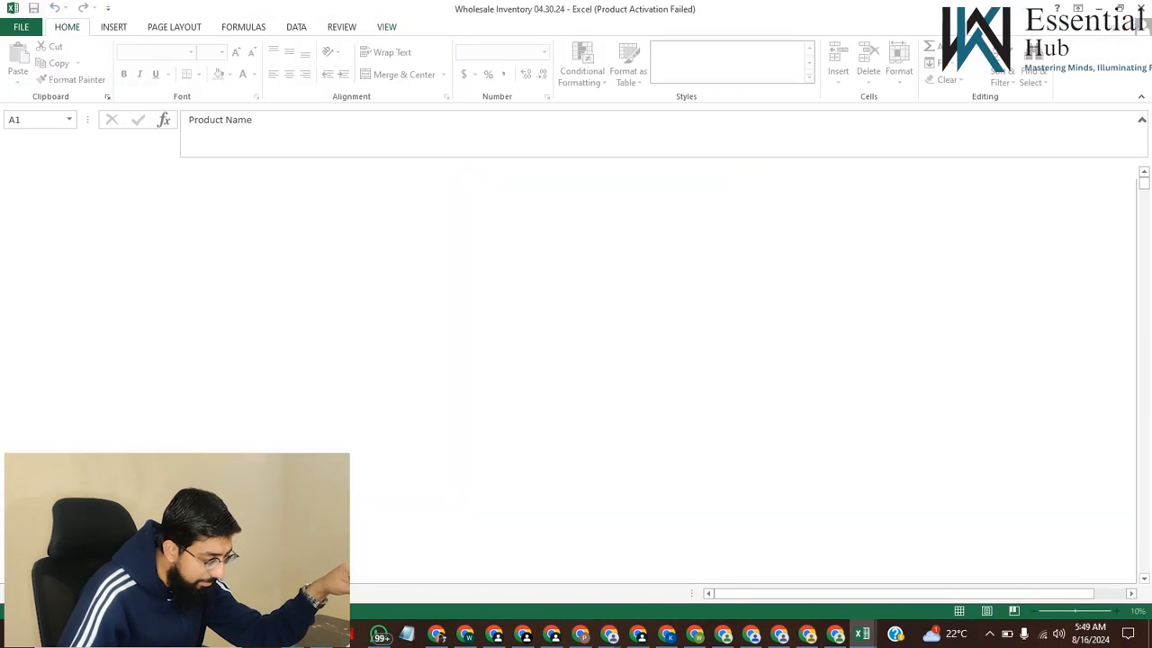
scroll(576, 378, down, 1)
scroll(576, 378, up, 1)
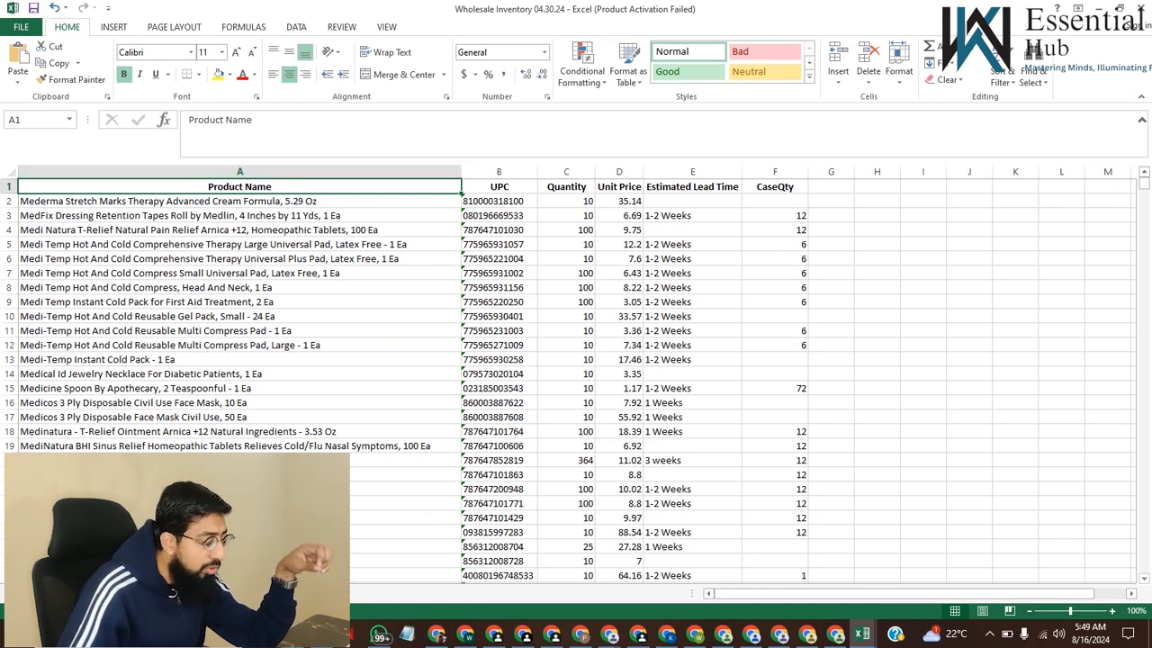
click(500, 172)
click(619, 186)
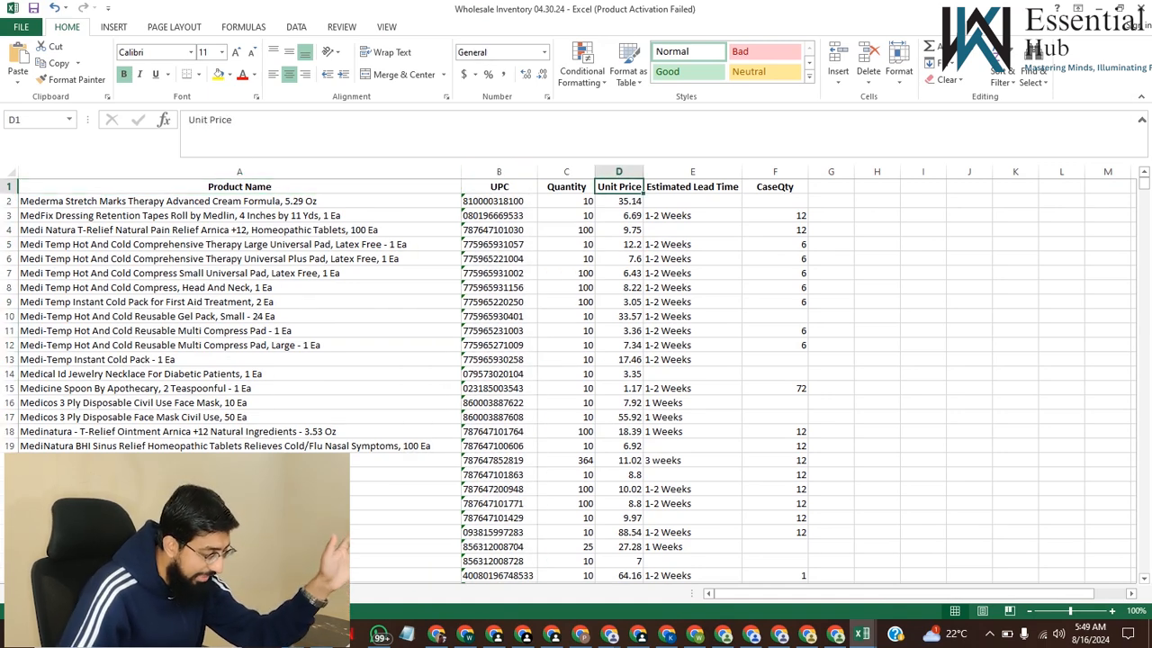
click(692, 187)
click(775, 186)
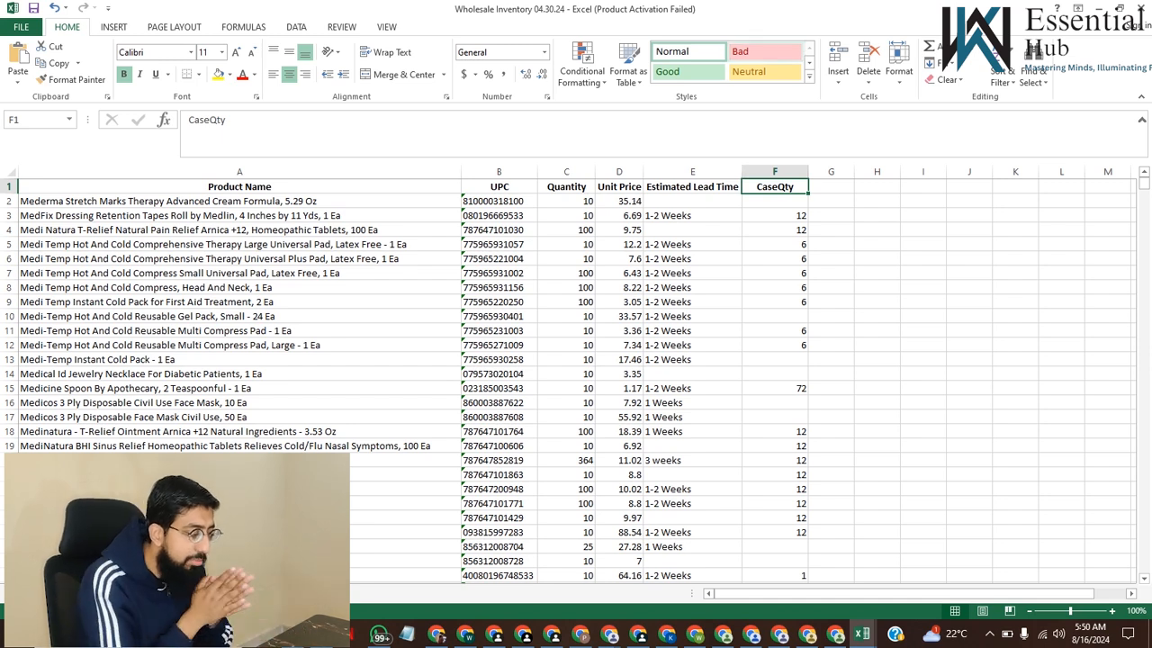
click(692, 186)
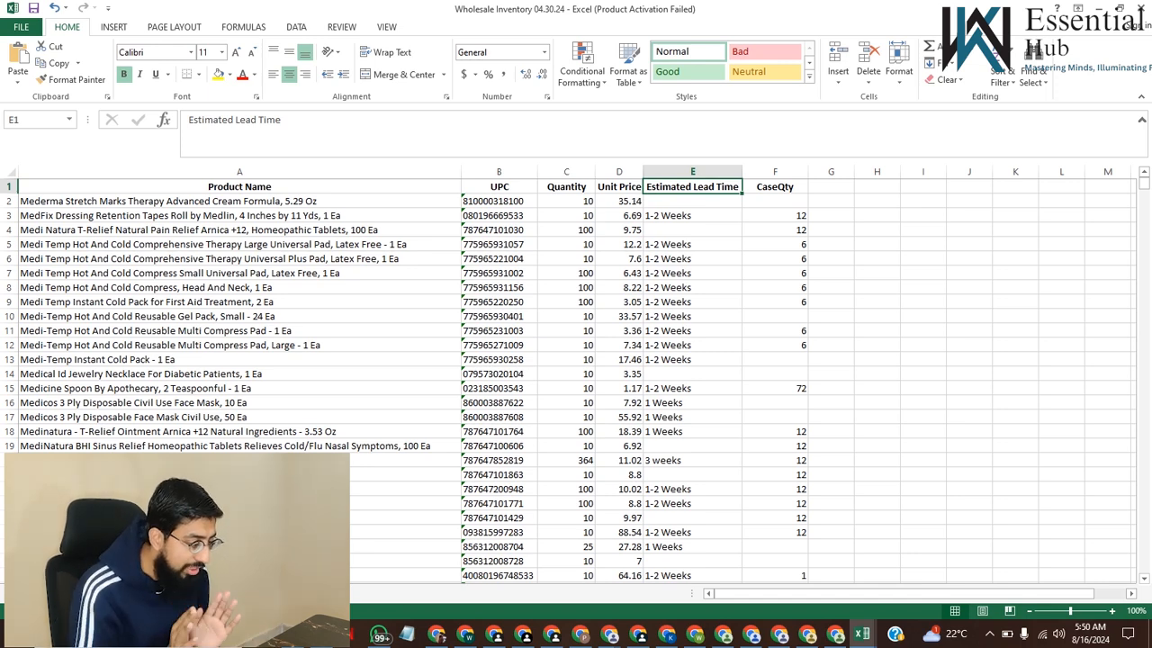
Examine the Estimated Lead Time entries across the product rows, comparing items with different lead times
scroll(693, 388, down, 1)
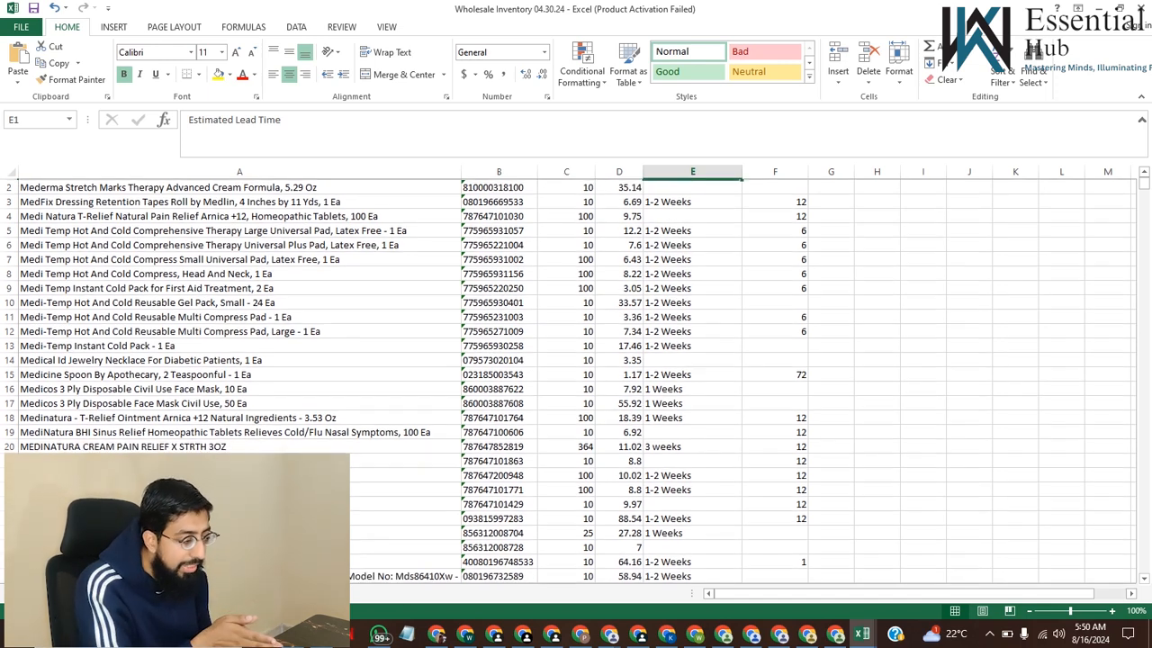
click(693, 388)
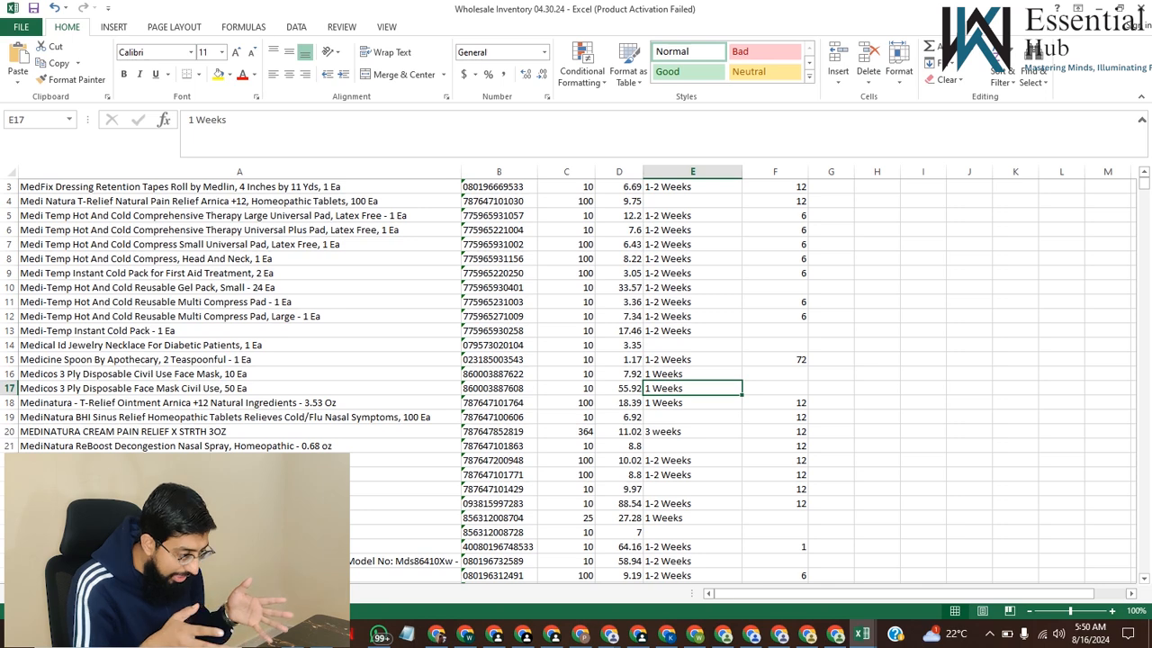
scroll(693, 388, up, 1)
click(693, 258)
scroll(693, 258, down, 2)
scroll(576, 377, down, 3)
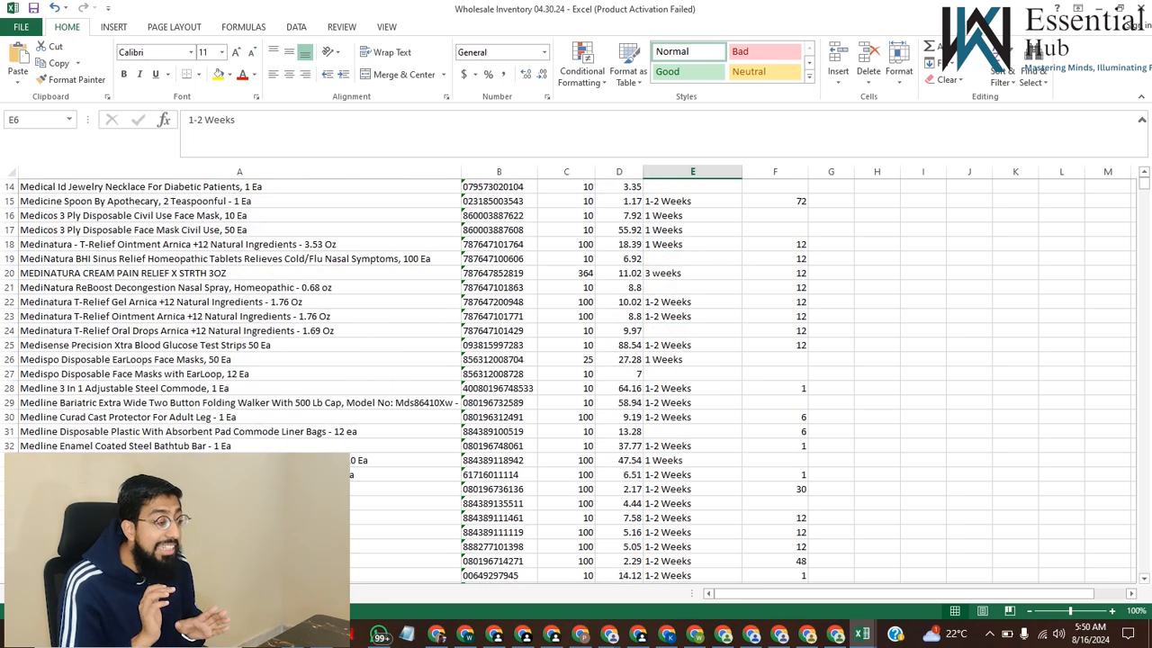
scroll(575, 378, down, 4)
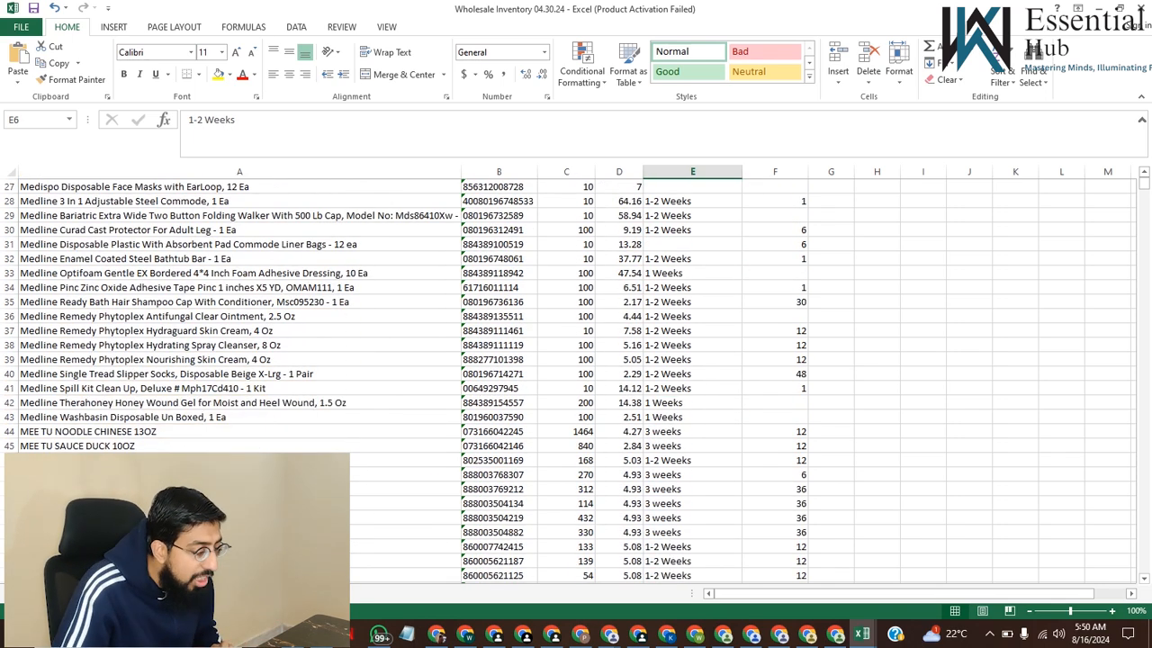
click(693, 446)
click(692, 432)
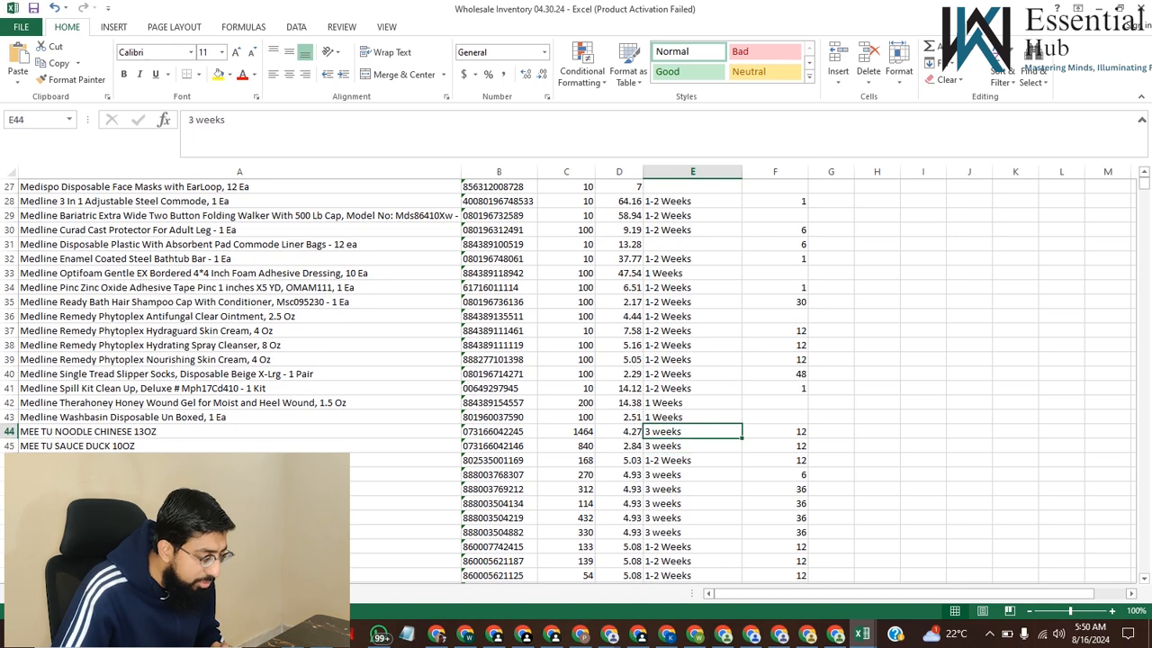
scroll(576, 377, up, 9)
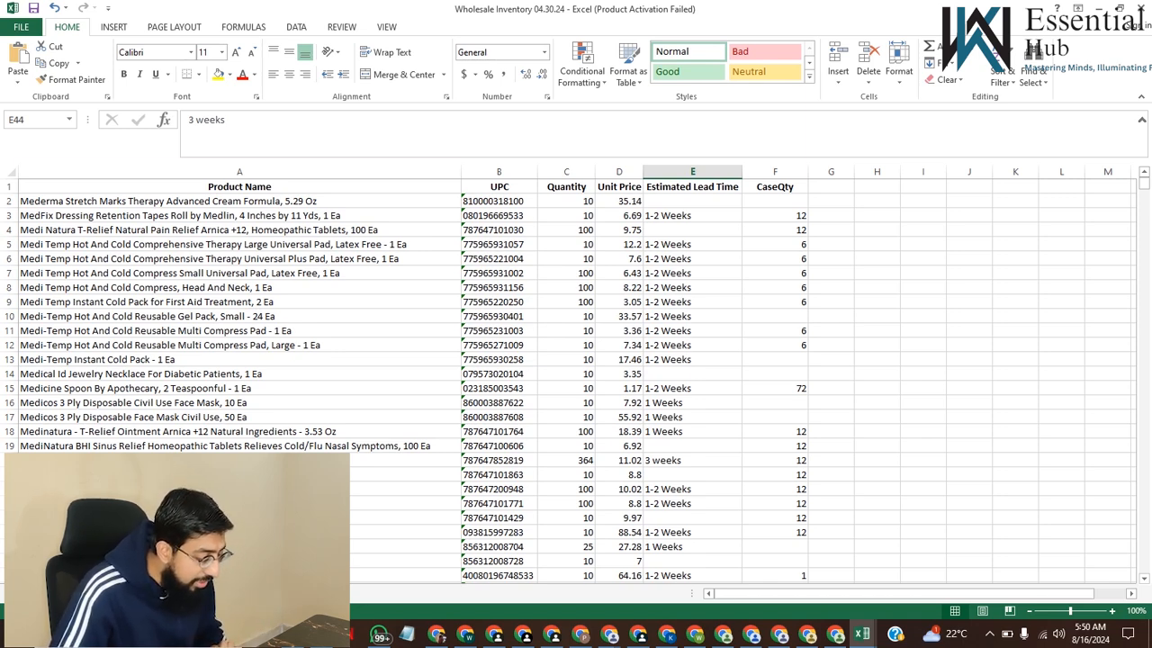
Close the inventory workbook and the ScanUnlimited results workbook without saving changes or keeping the clipboard contents, and return to the desktop
click(1141, 8)
click(1141, 8)
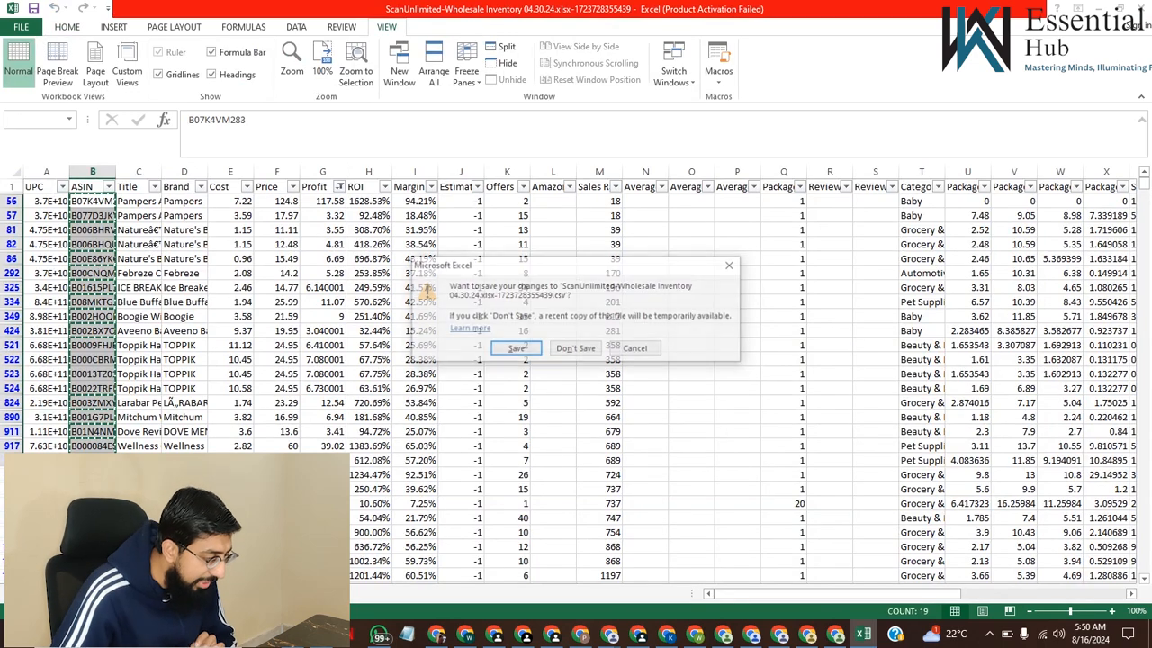
click(576, 348)
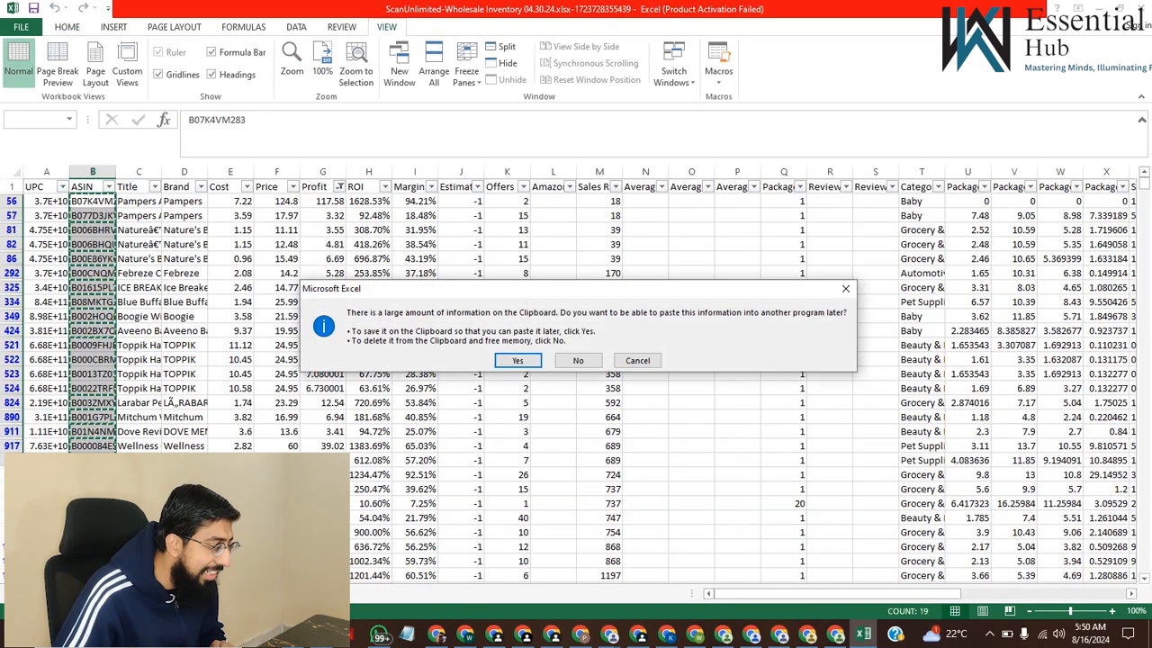
click(578, 360)
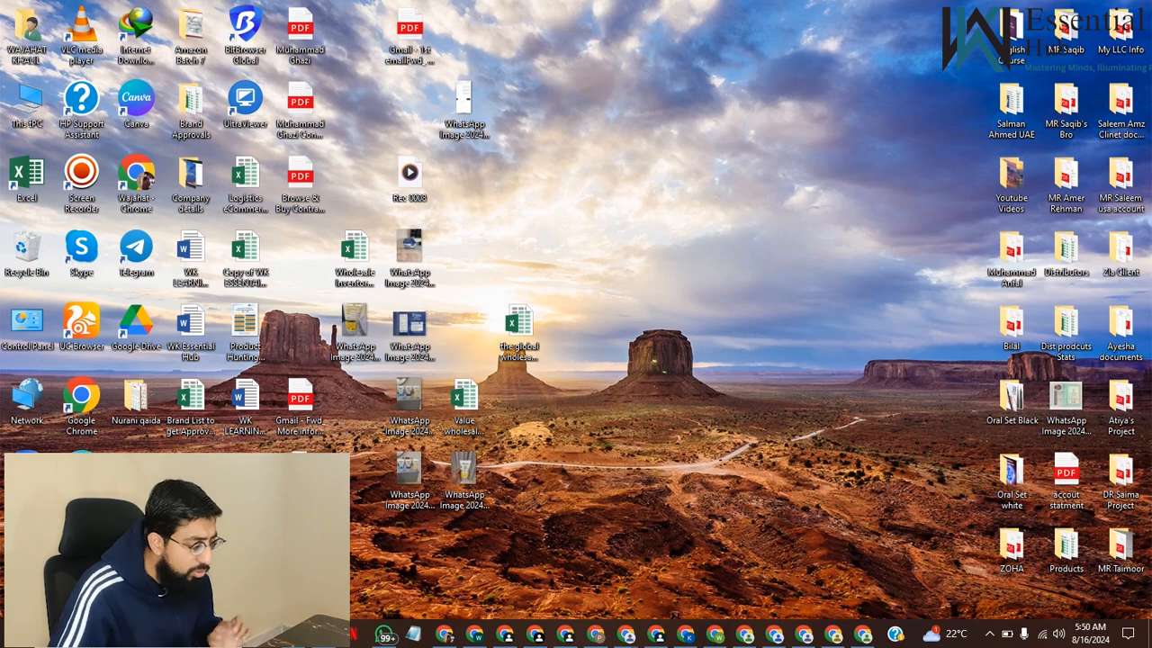
right_click(671, 340)
click(706, 383)
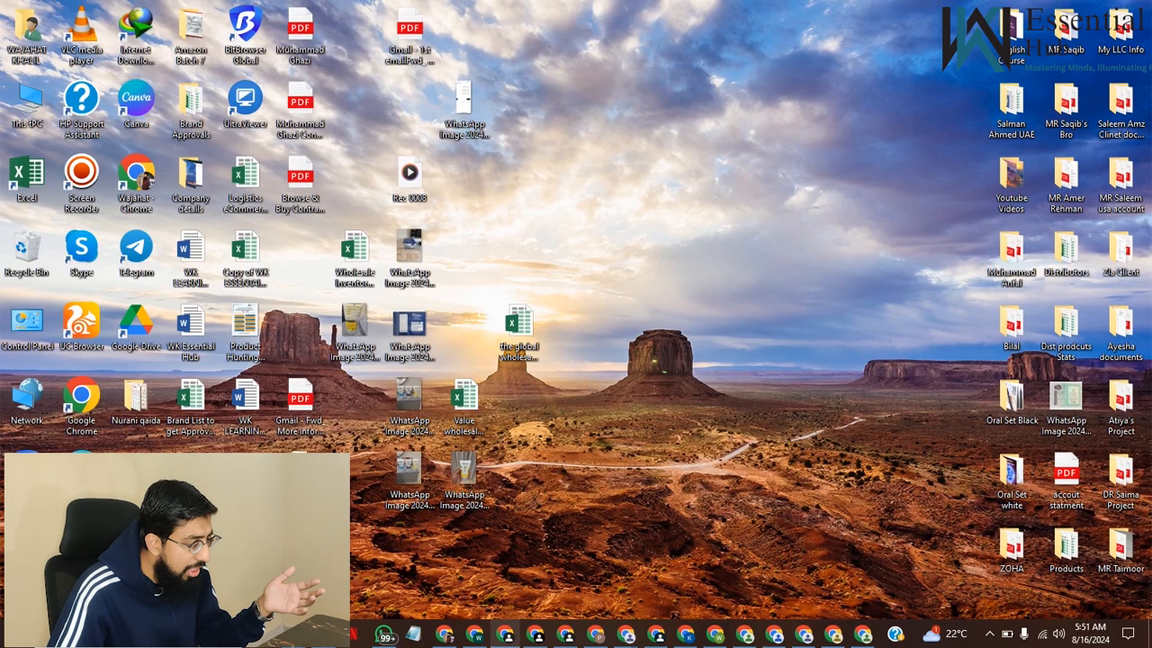
Switch to the ScanUnlimited dashboard in Chrome and begin a new scan
click(505, 633)
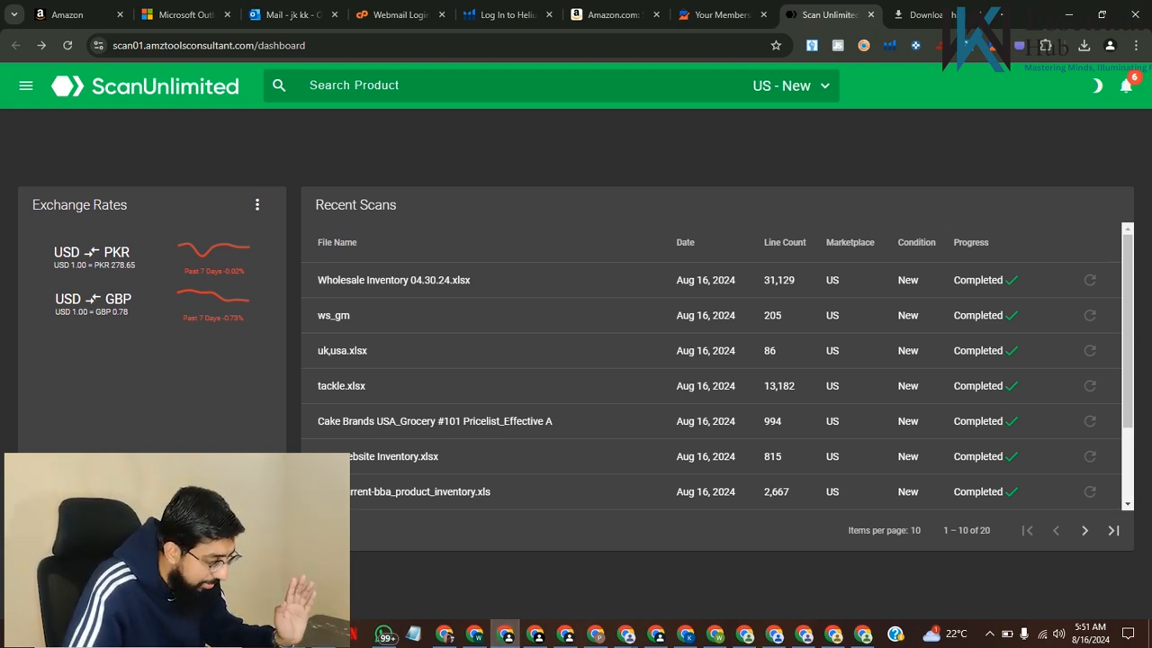
click(26, 85)
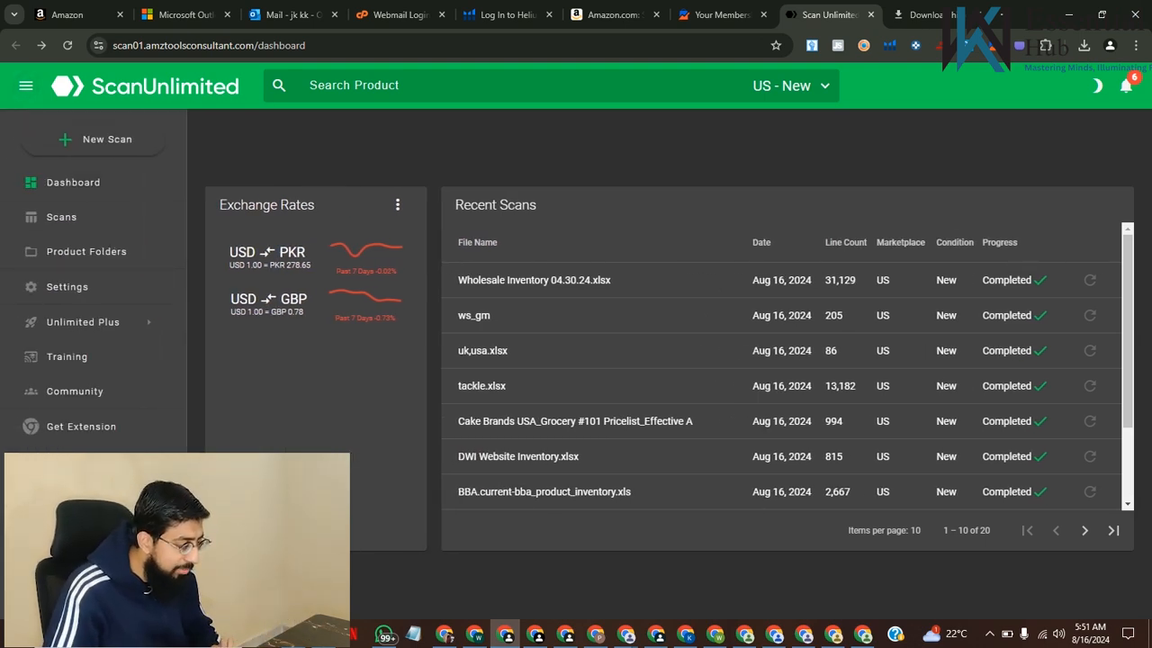
click(95, 139)
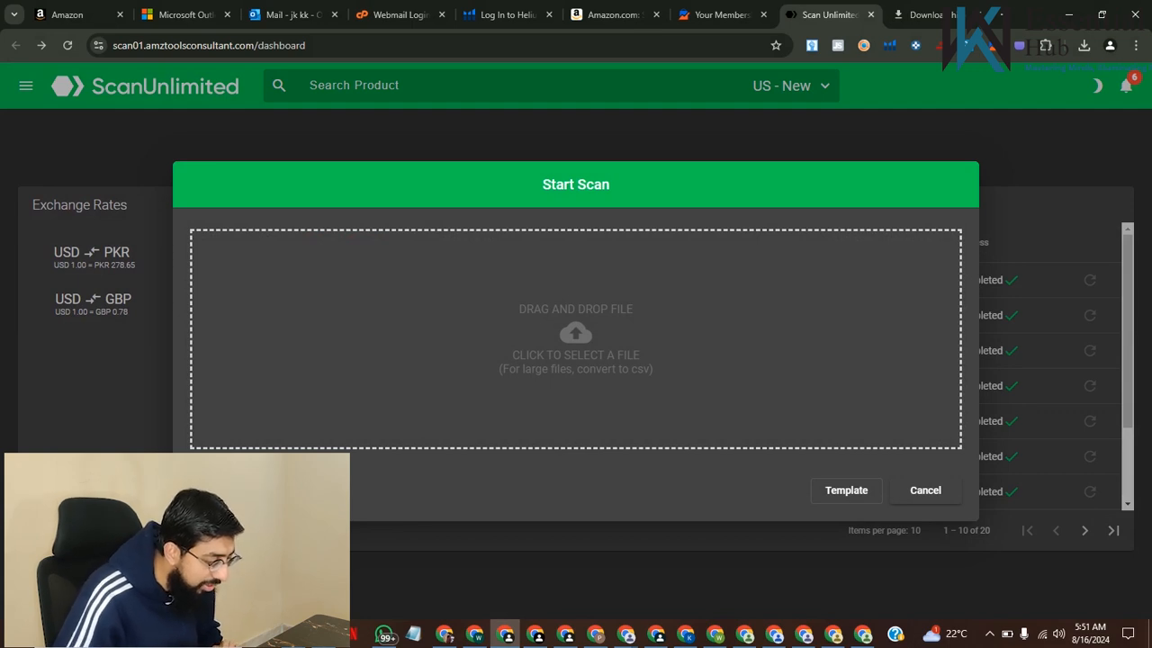
Load the Wholesale Inventory 04.30.24 Excel file from the Desktop folder into the new scan
click(576, 335)
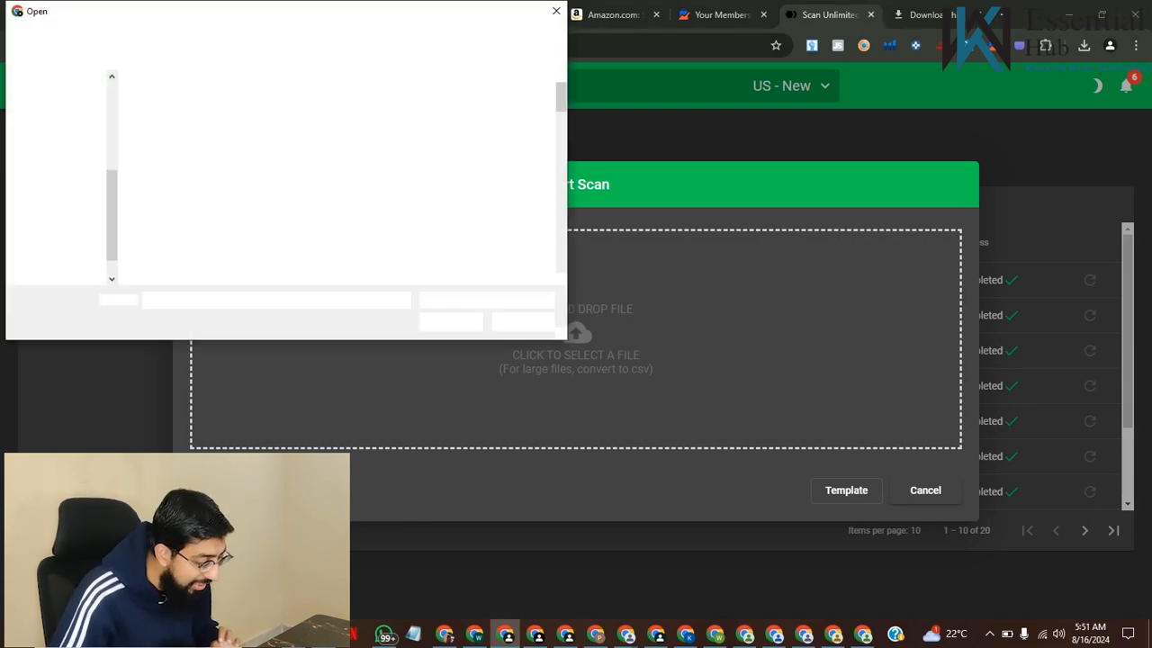
scroll(403, 180, down, 5)
scroll(401, 198, down, 10)
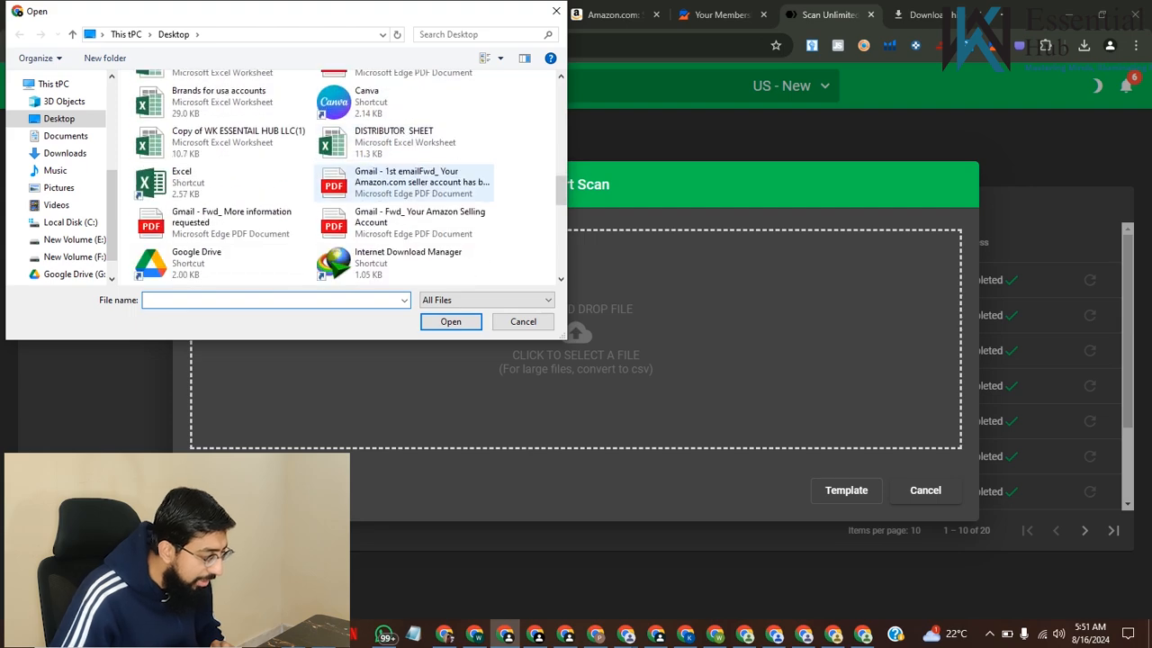
scroll(328, 229, up, 3)
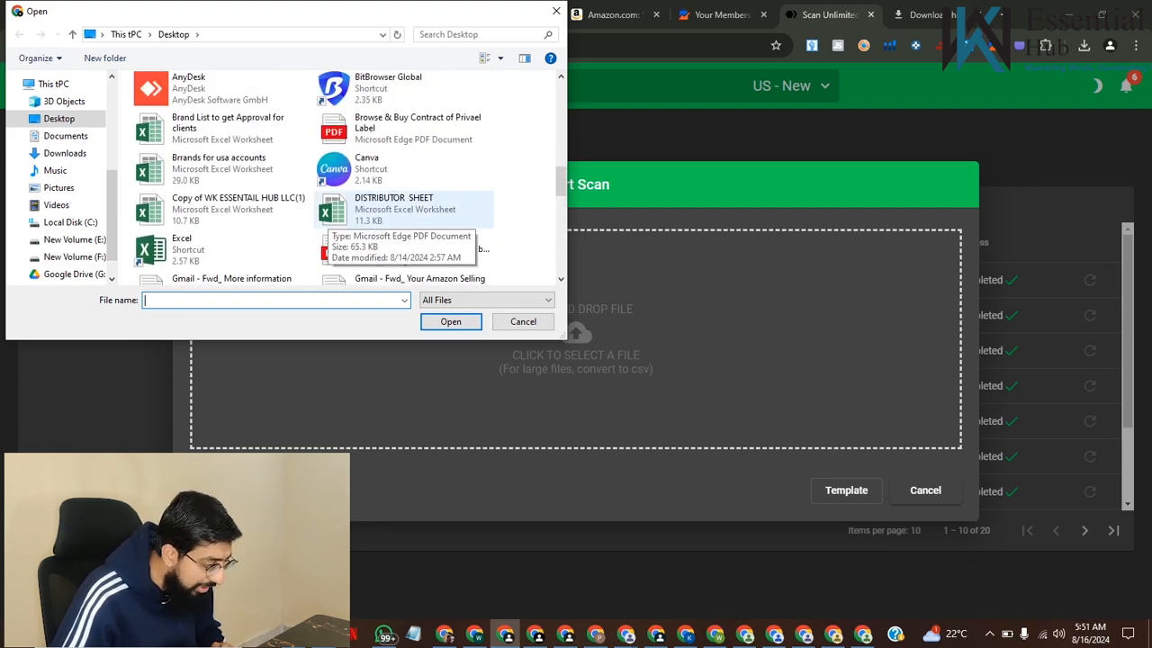
scroll(328, 225, down, 15)
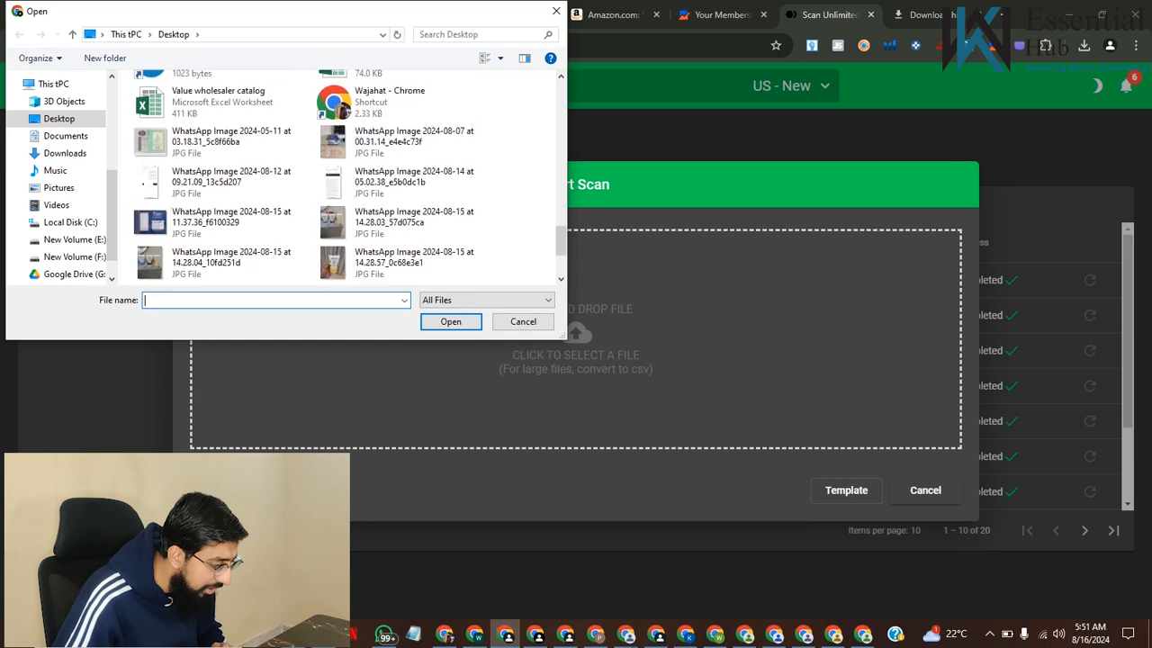
scroll(221, 169, up, 4)
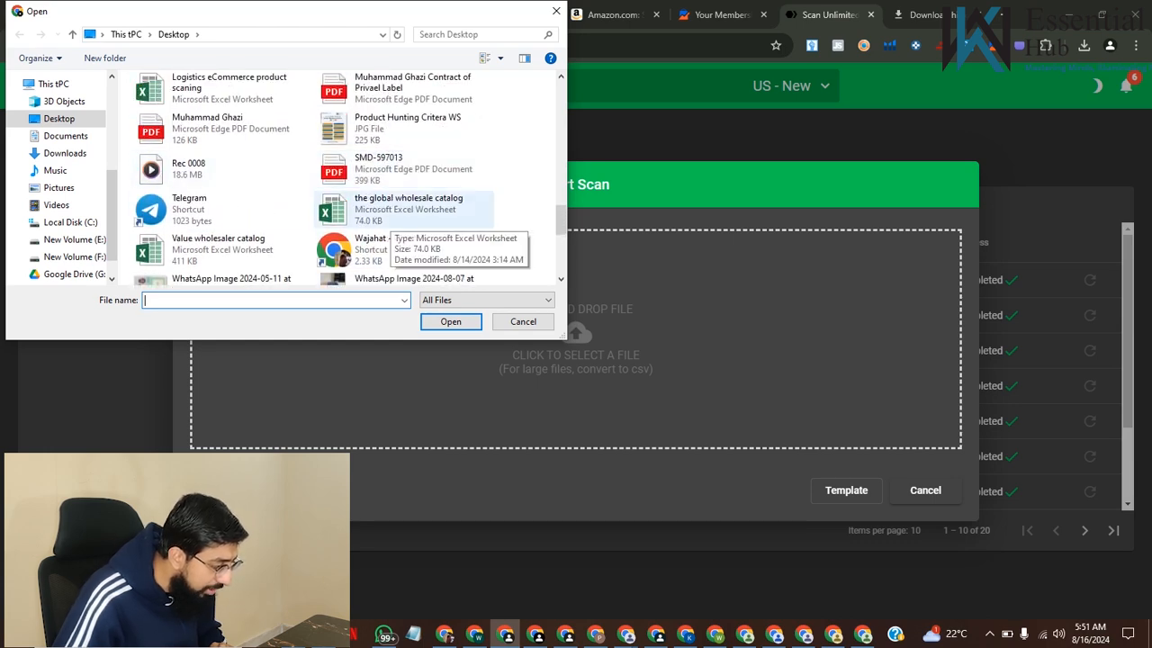
scroll(396, 221, up, 3)
scroll(396, 221, down, 10)
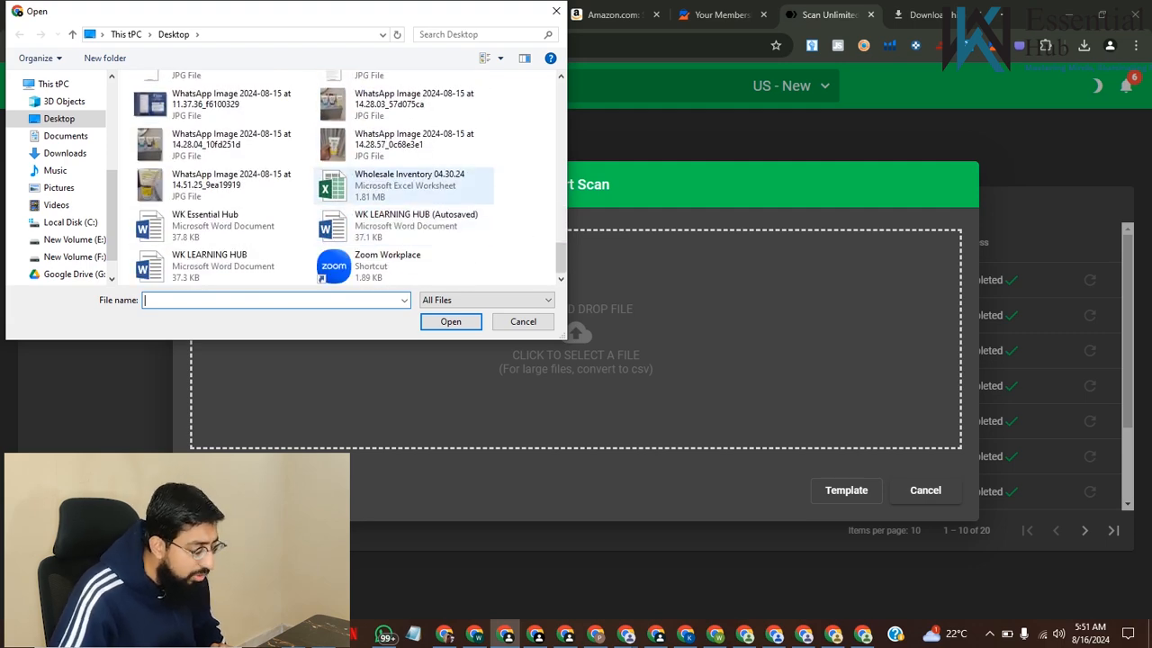
click(405, 185)
click(451, 321)
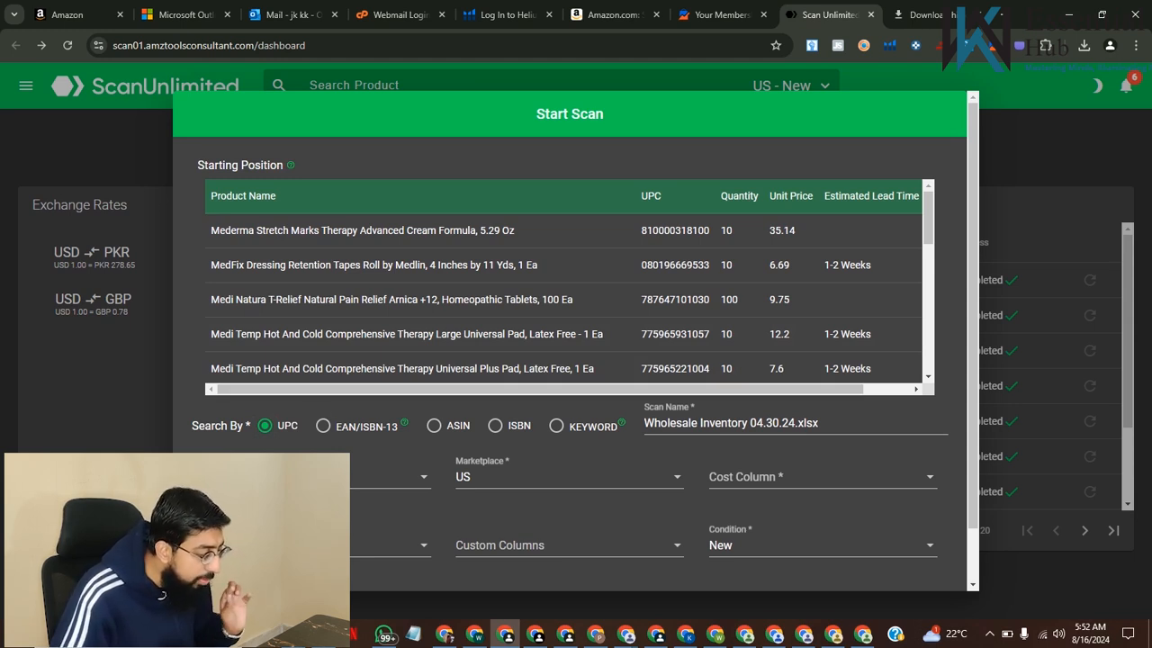
Set the scan's product ID column to UPC and keep US as the marketplace
click(311, 477)
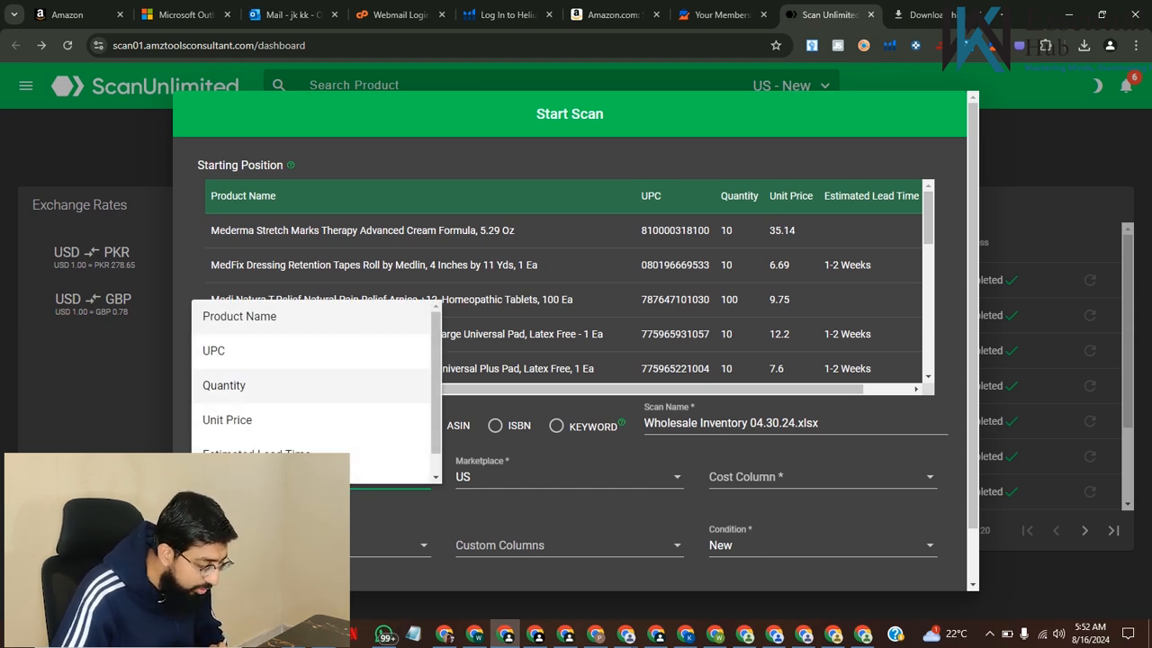
click(282, 351)
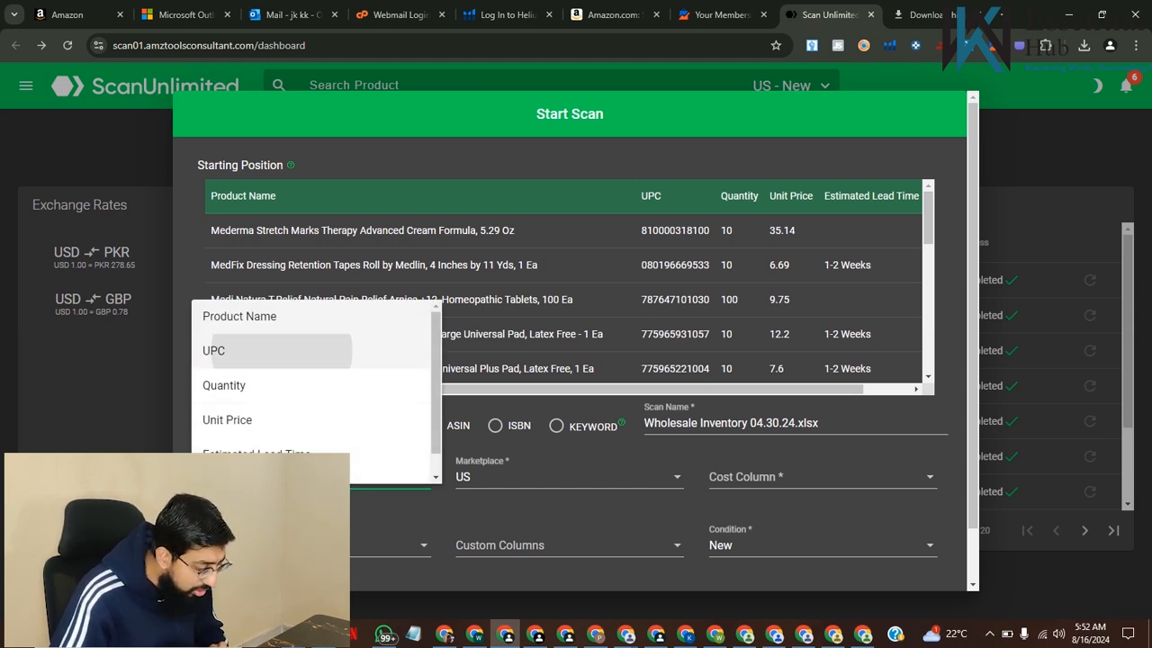
click(311, 477)
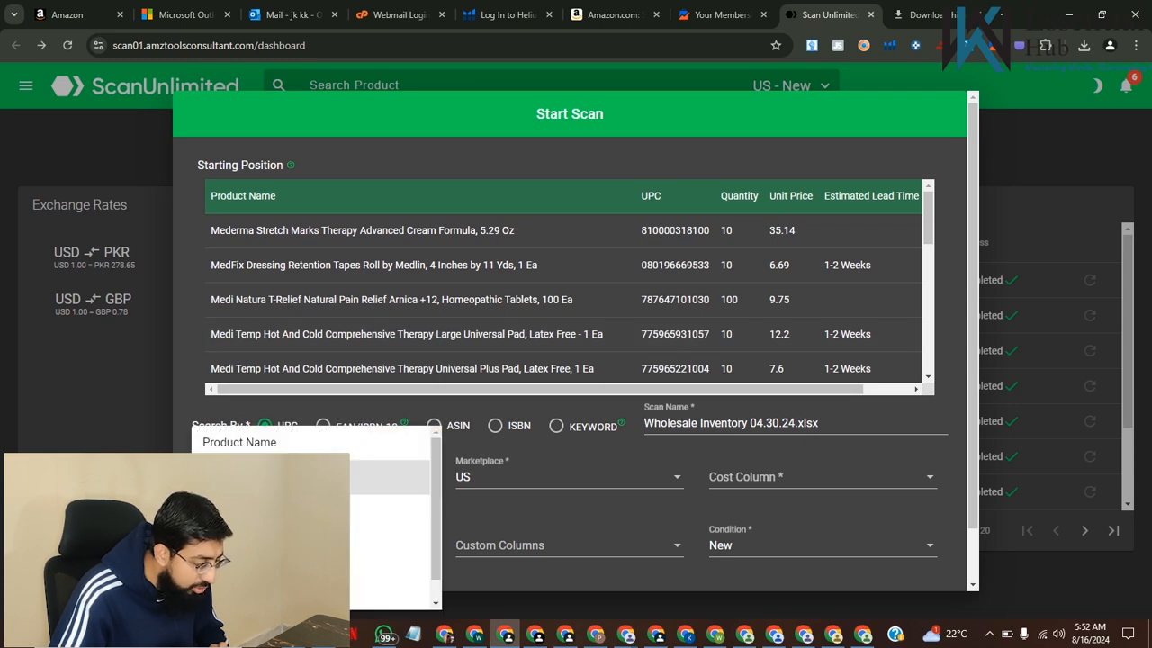
click(311, 477)
scroll(569, 342, down, 1)
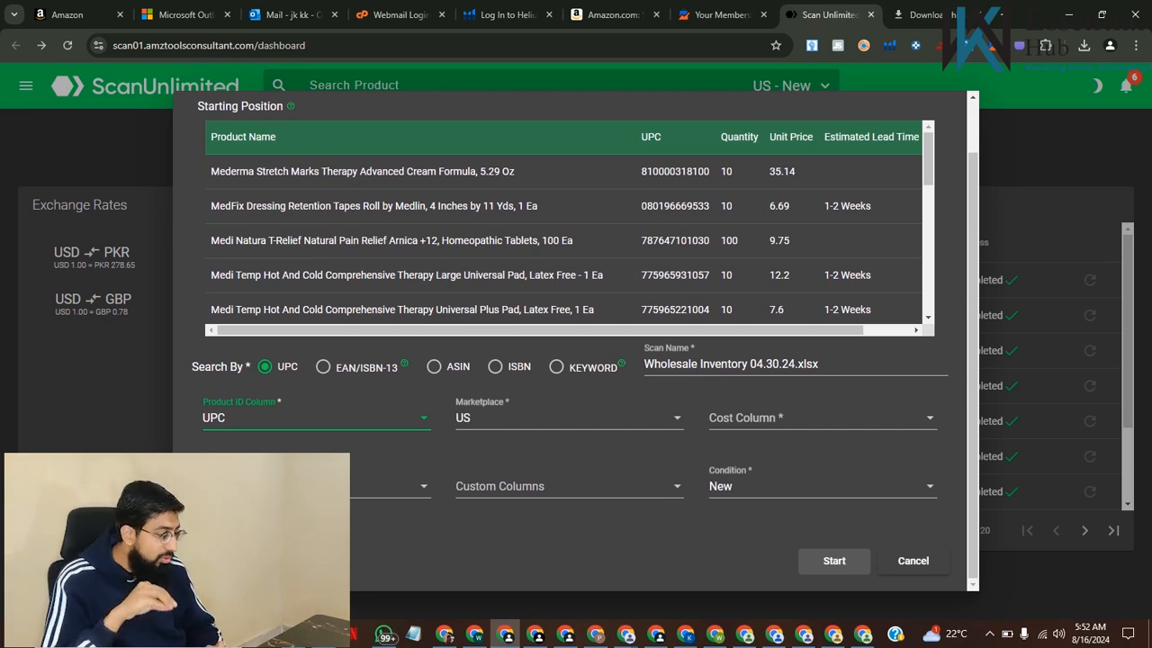
click(570, 418)
click(513, 417)
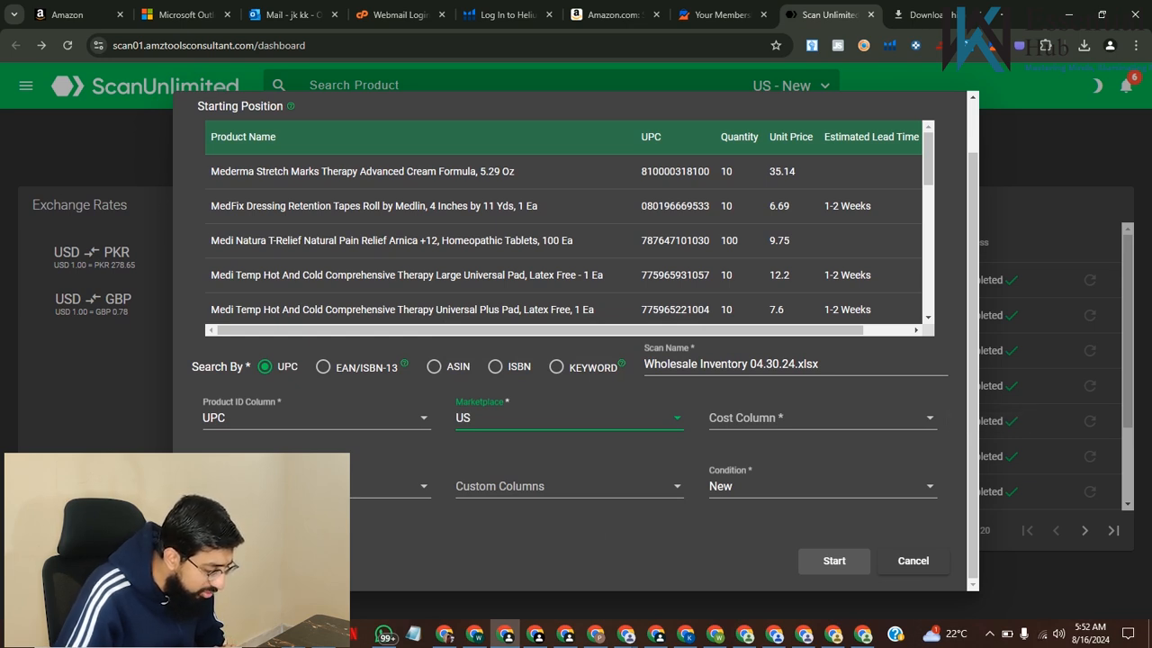
Set the scan's cost column to Unit Price
click(823, 418)
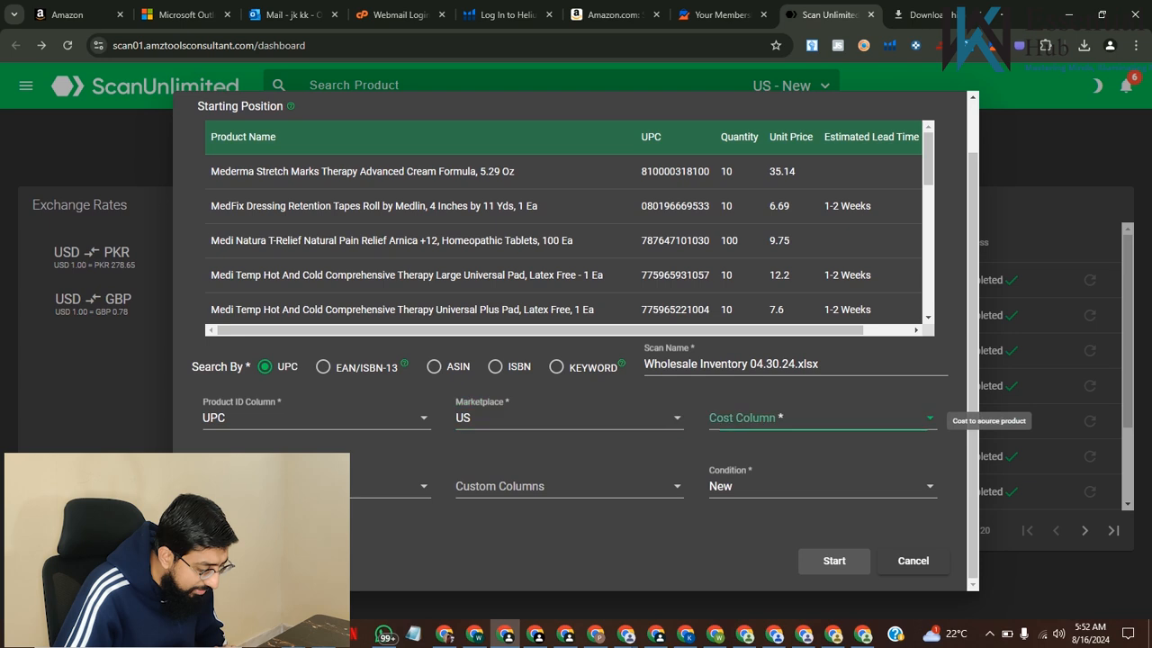
scroll(819, 493, down, 1)
scroll(819, 493, up, 1)
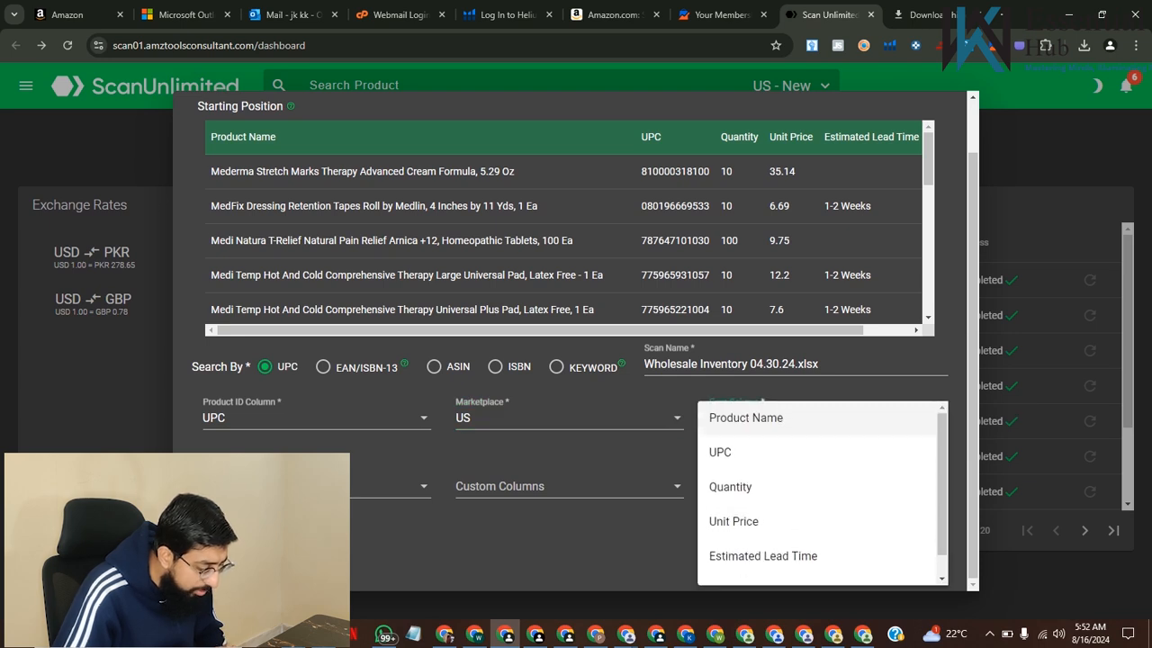
scroll(819, 493, down, 1)
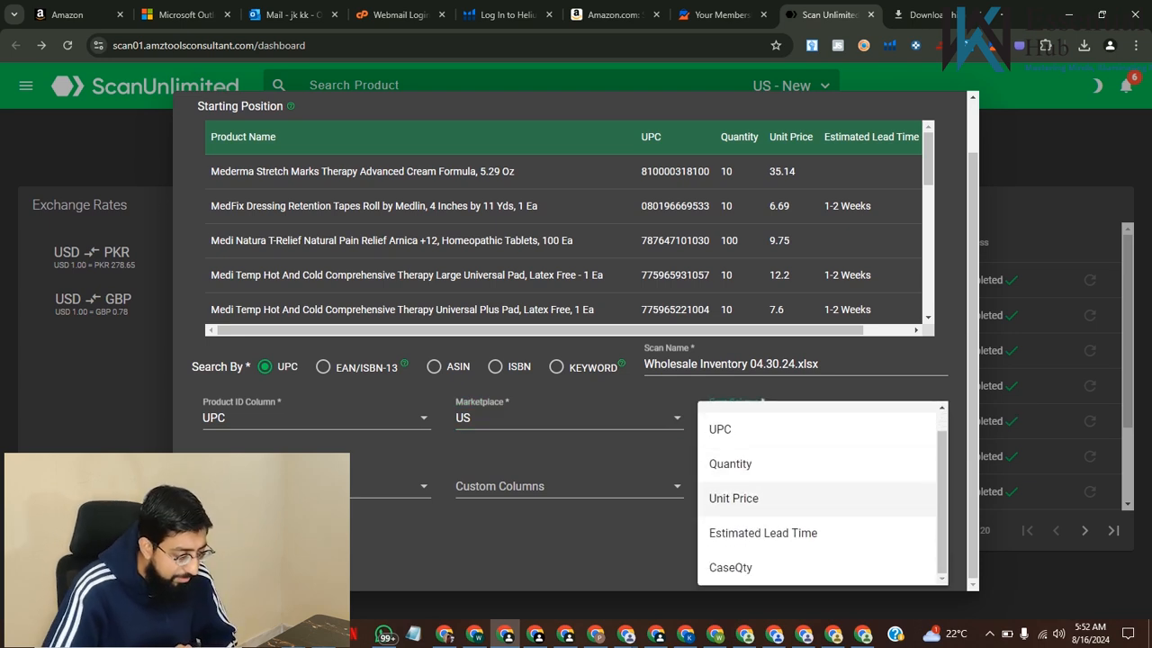
click(819, 498)
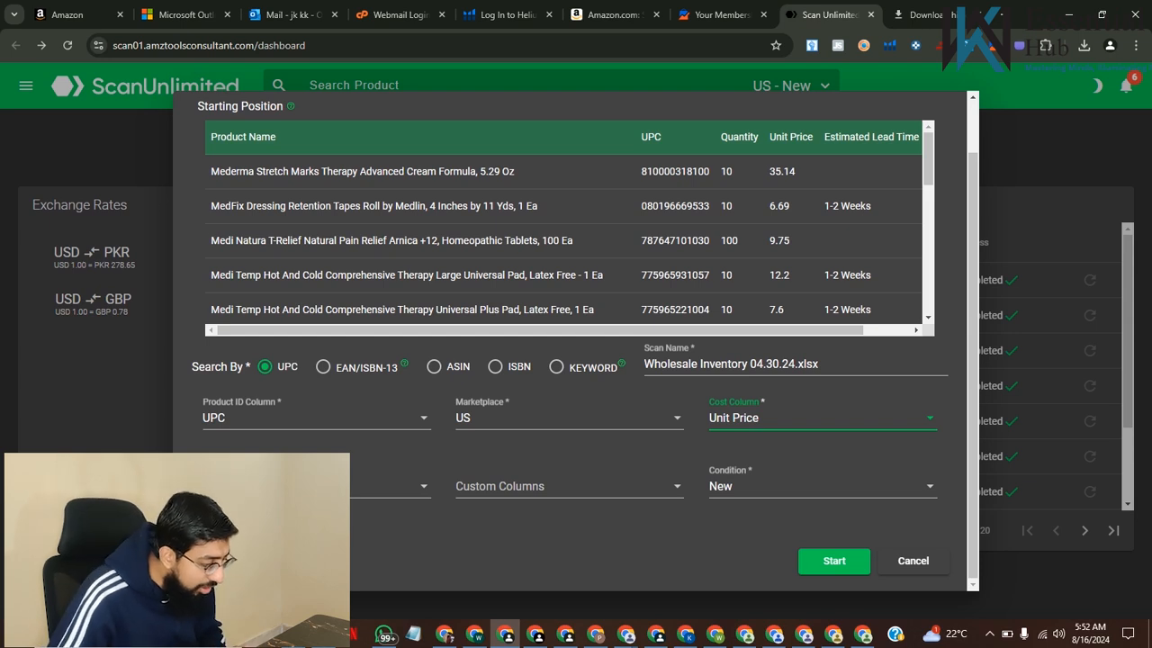
Include all of the supplier file's columns as custom columns, from Product Name onward, and start the scan
click(567, 486)
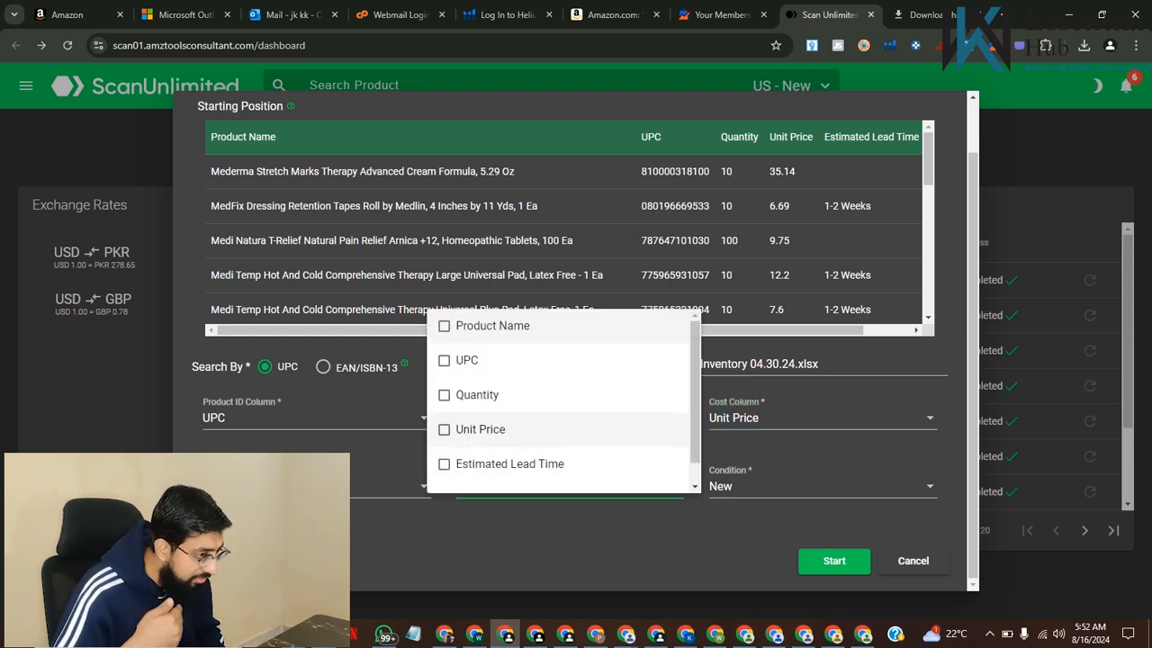
click(486, 326)
click(466, 360)
click(477, 394)
click(479, 429)
scroll(557, 423, down, 1)
click(510, 441)
click(477, 475)
key(Escape)
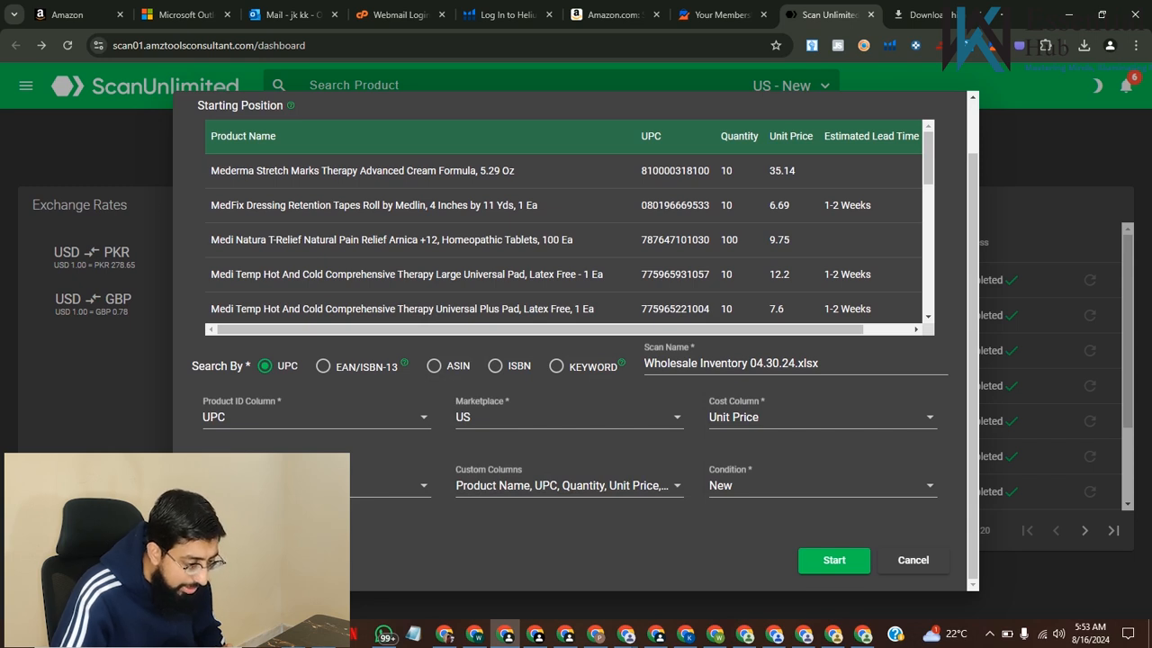
click(834, 560)
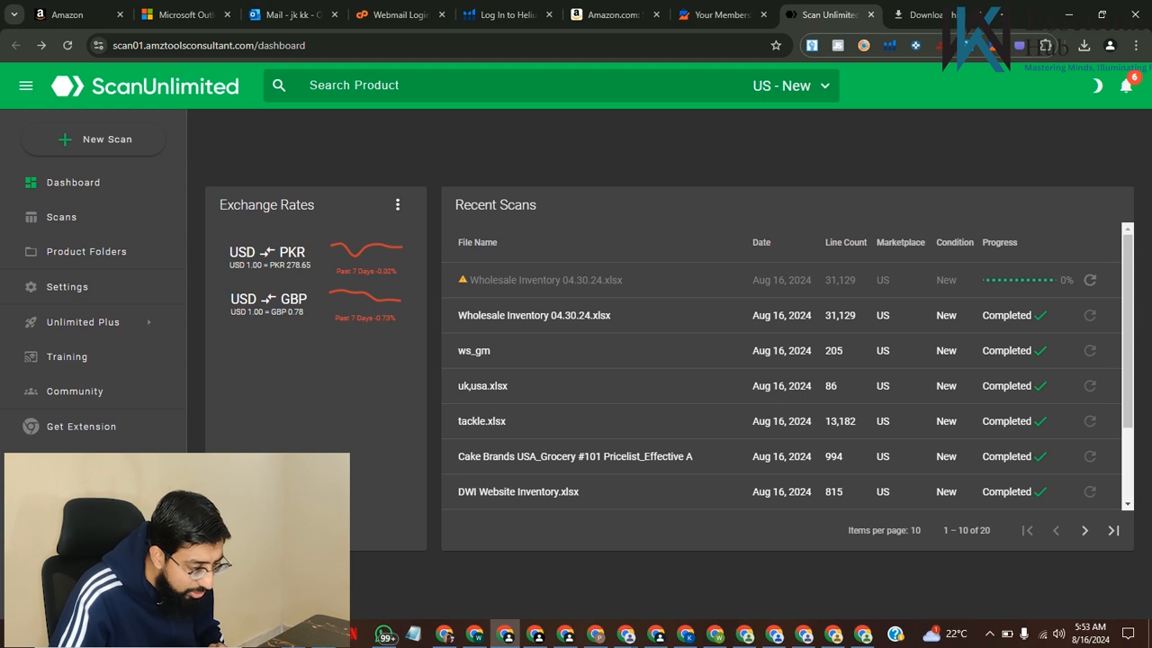
Open the completed Wholesale Inventory 04.30.24 scan and look through its matched products
key(alt+Right)
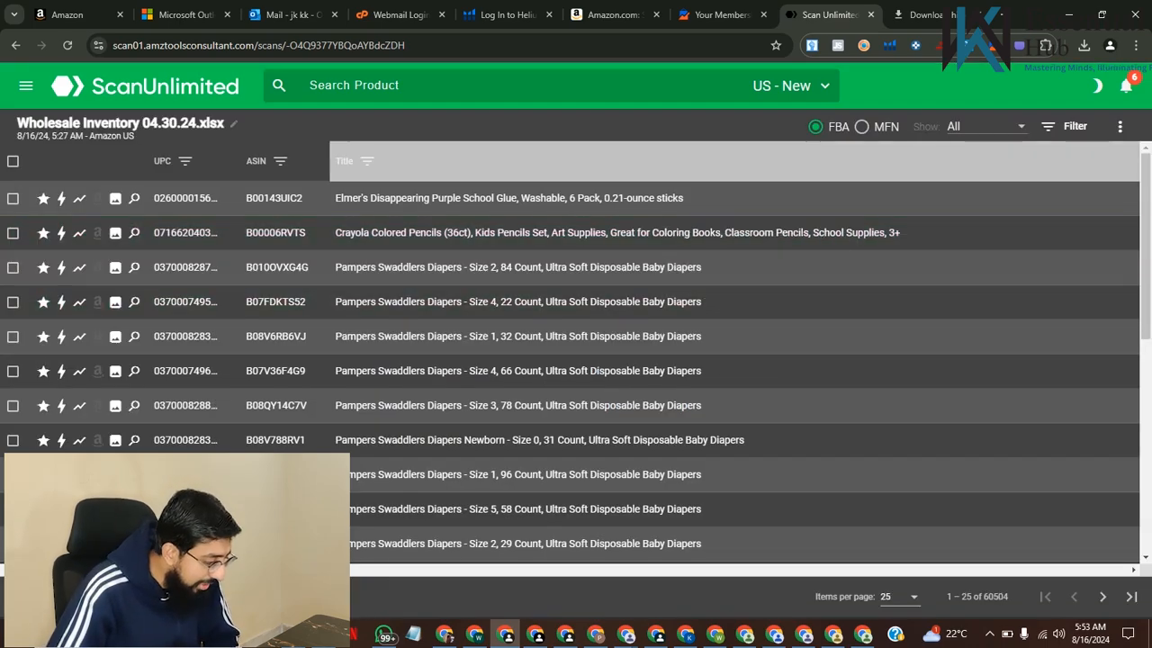
scroll(702, 373, down, 3)
scroll(702, 373, up, 3)
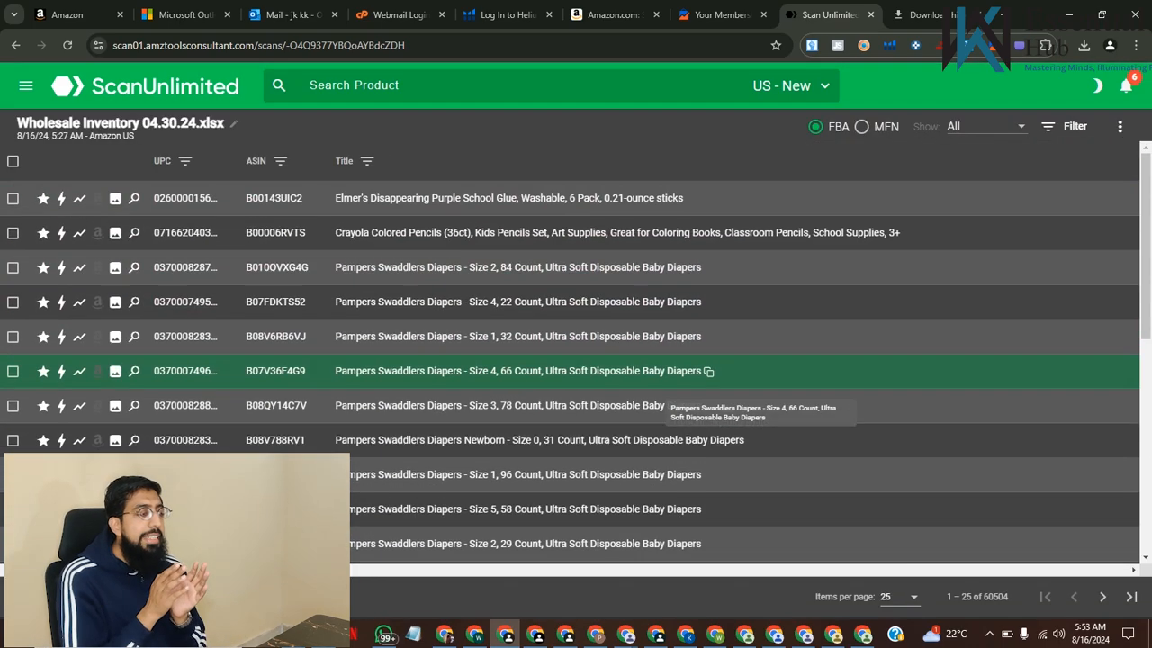
scroll(702, 374, down, 5)
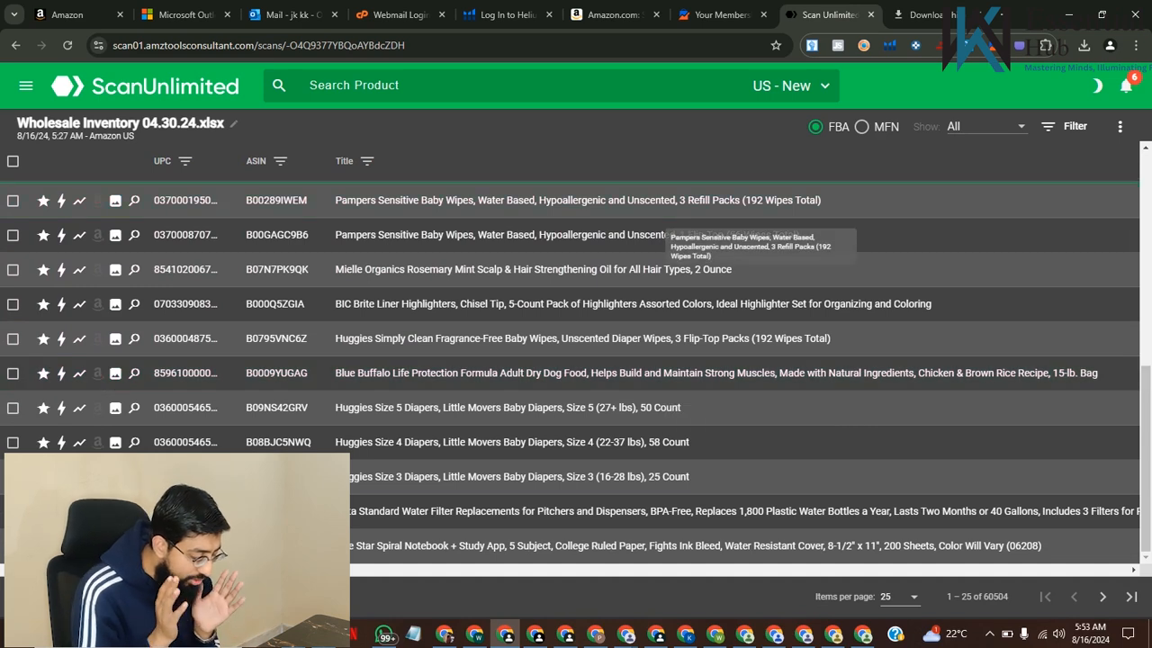
Open the already downloaded 20.6 MB Wholesale Inventory 04.30.24 CSV export in Excel, dismiss the activation wizard and maximize the workbook
click(1119, 127)
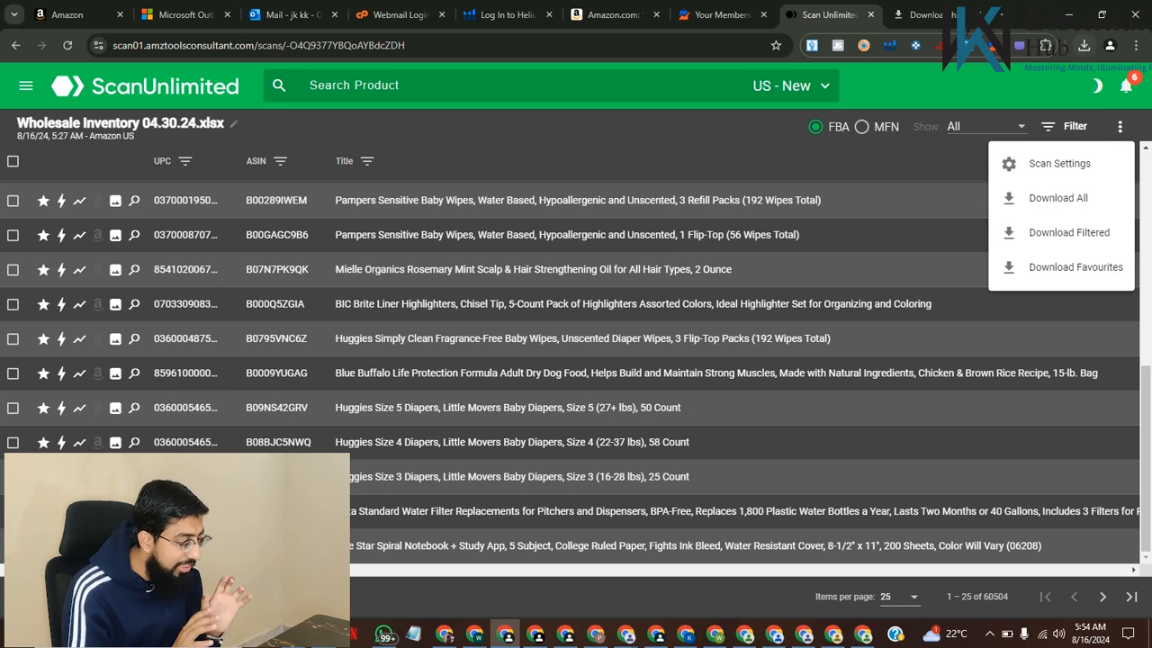
click(1084, 45)
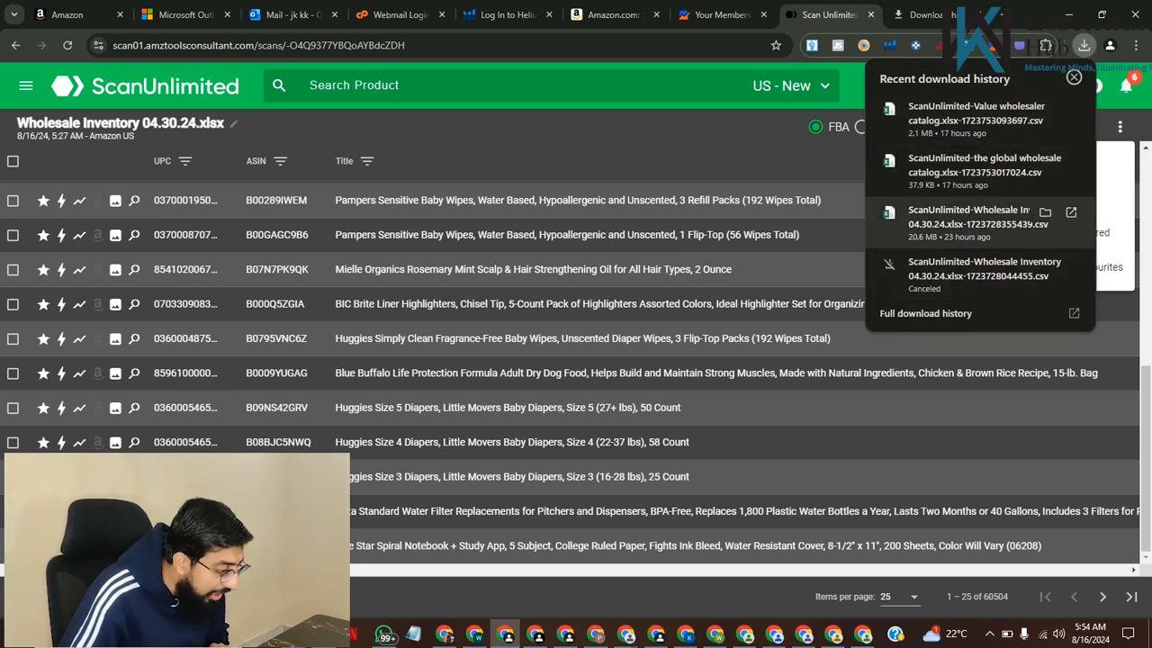
click(967, 217)
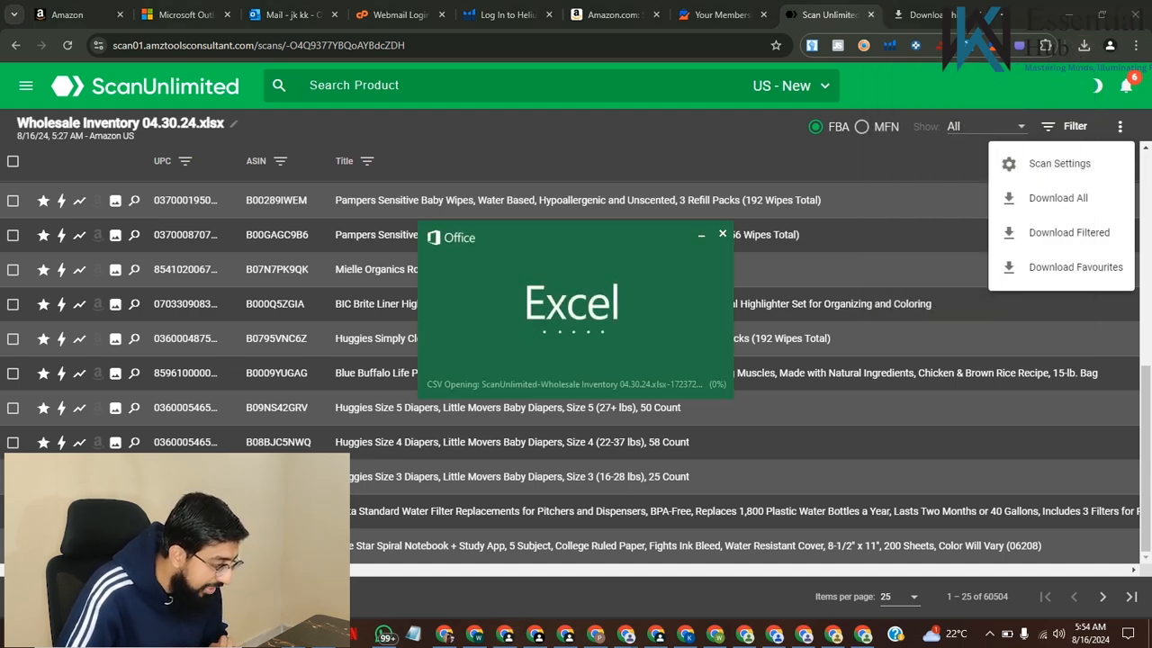
click(1069, 15)
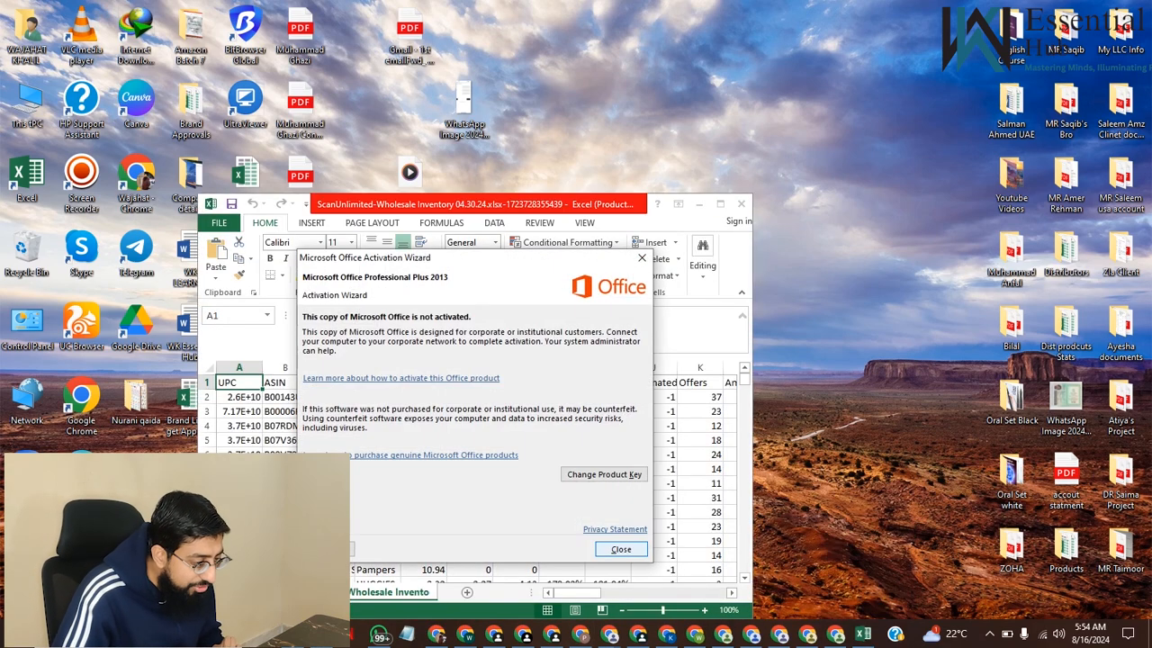
click(621, 549)
click(720, 203)
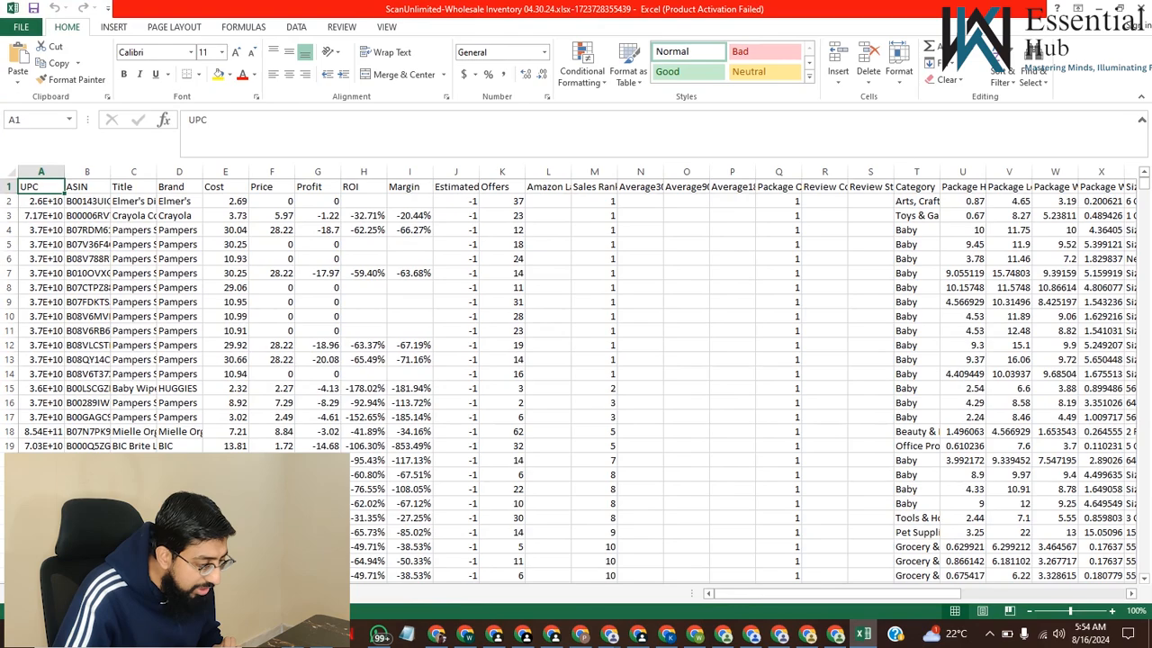
Examine the full UPC values of the first products in column A of the export
scroll(576, 378, right, 10)
scroll(575, 378, left, 10)
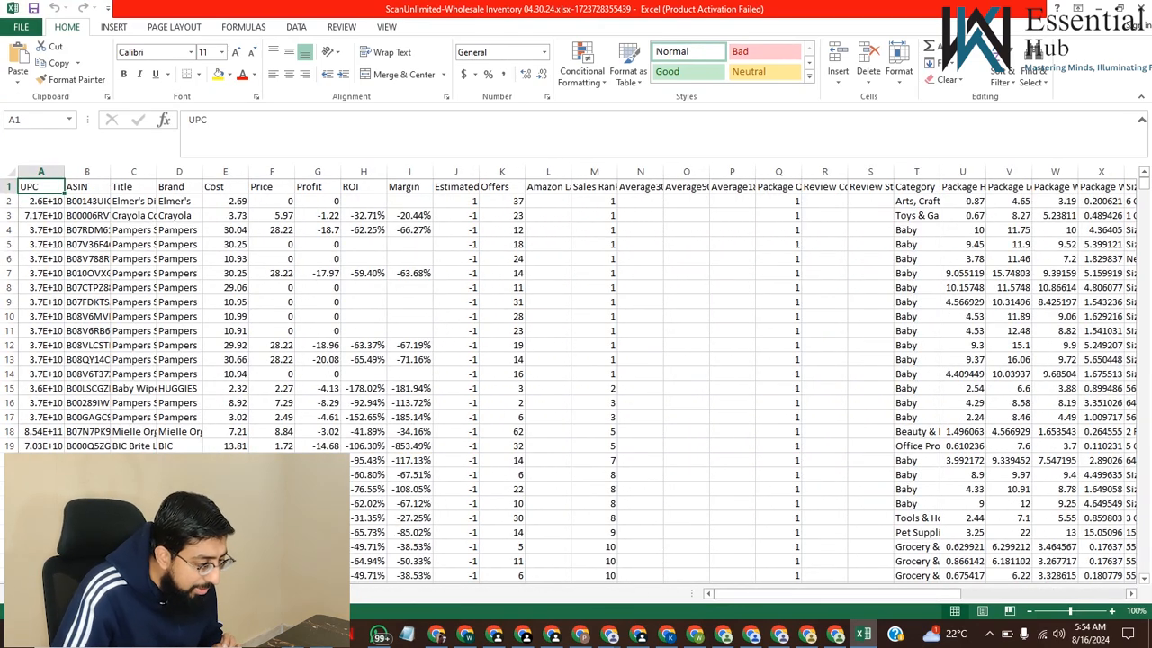
click(41, 201)
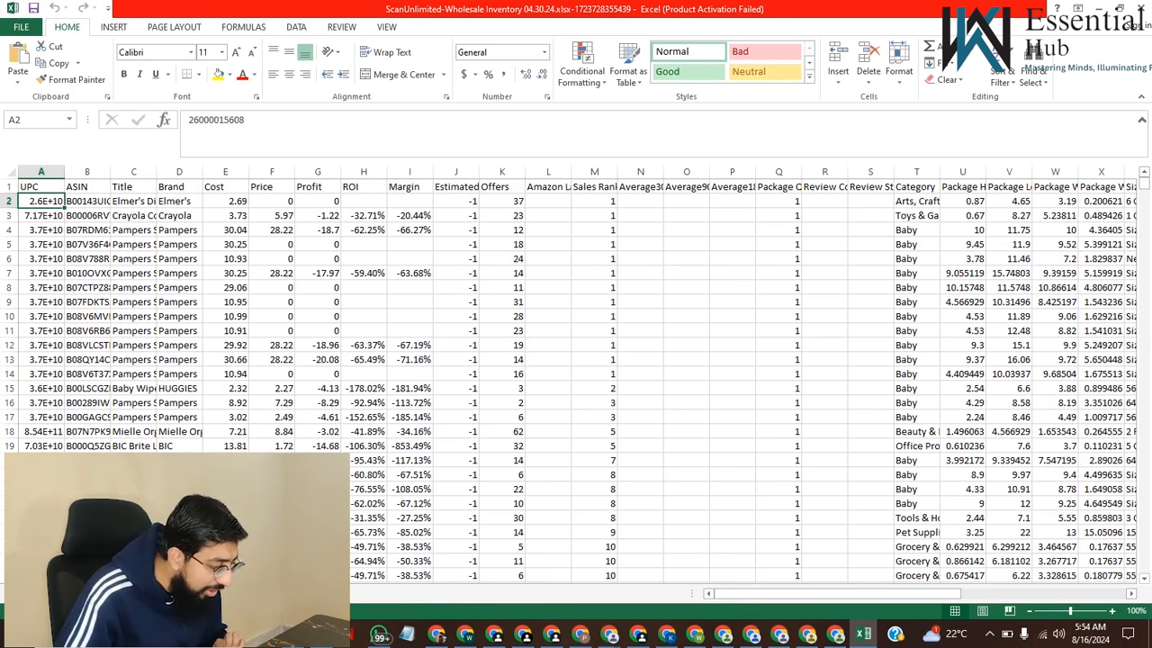
click(42, 229)
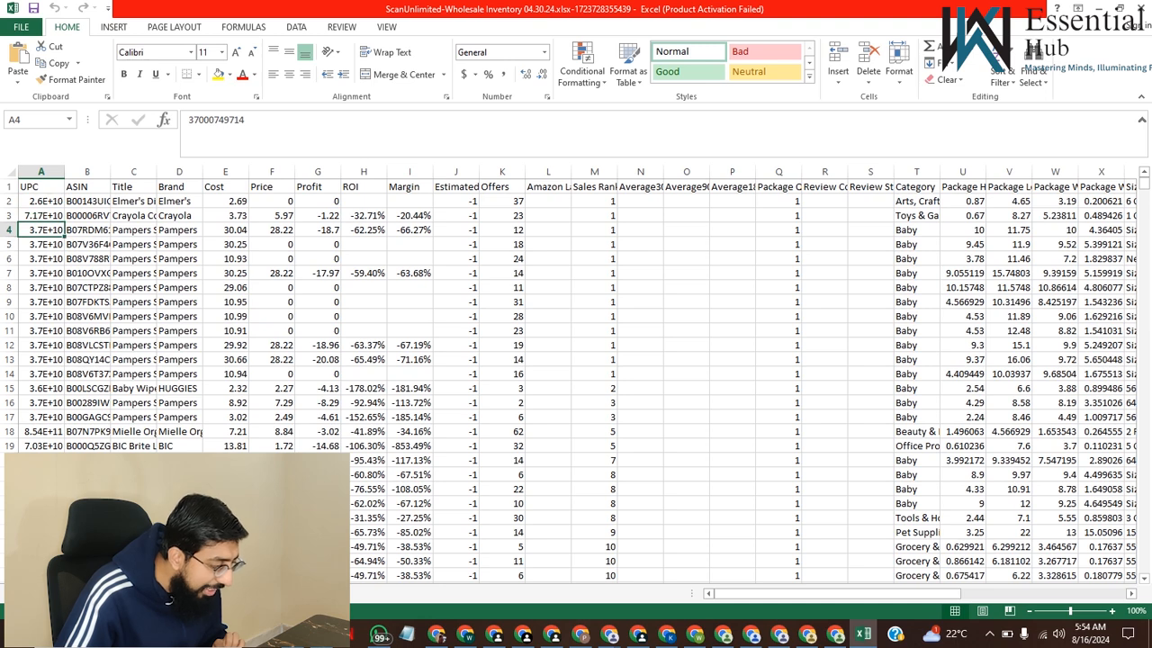
click(41, 201)
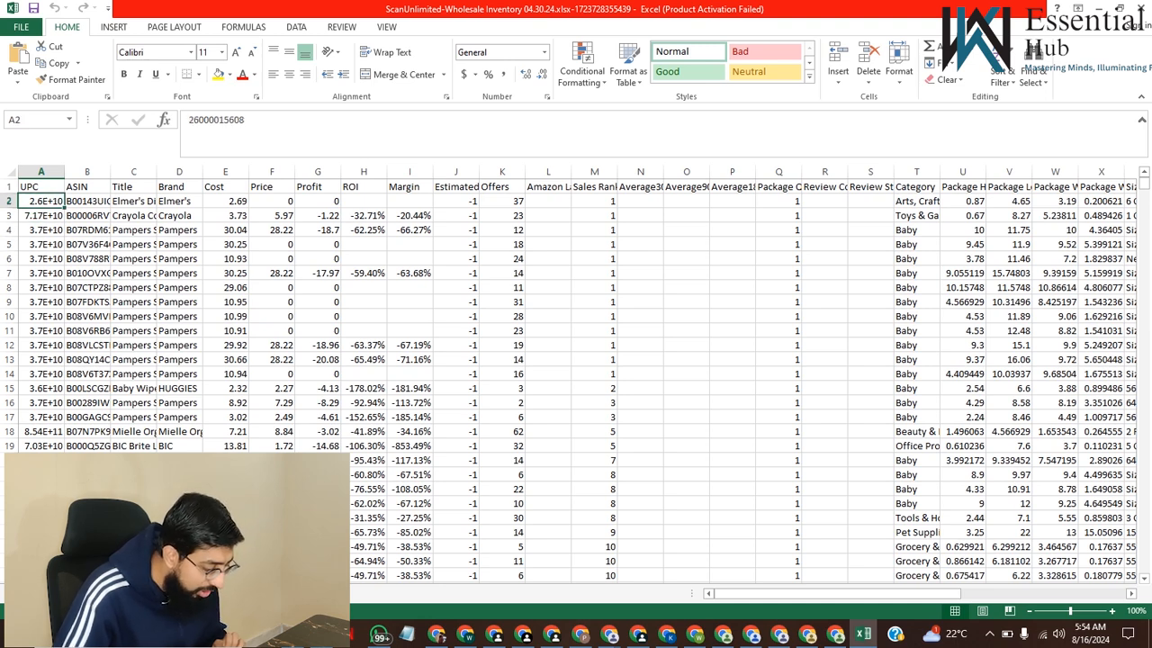
click(216, 119)
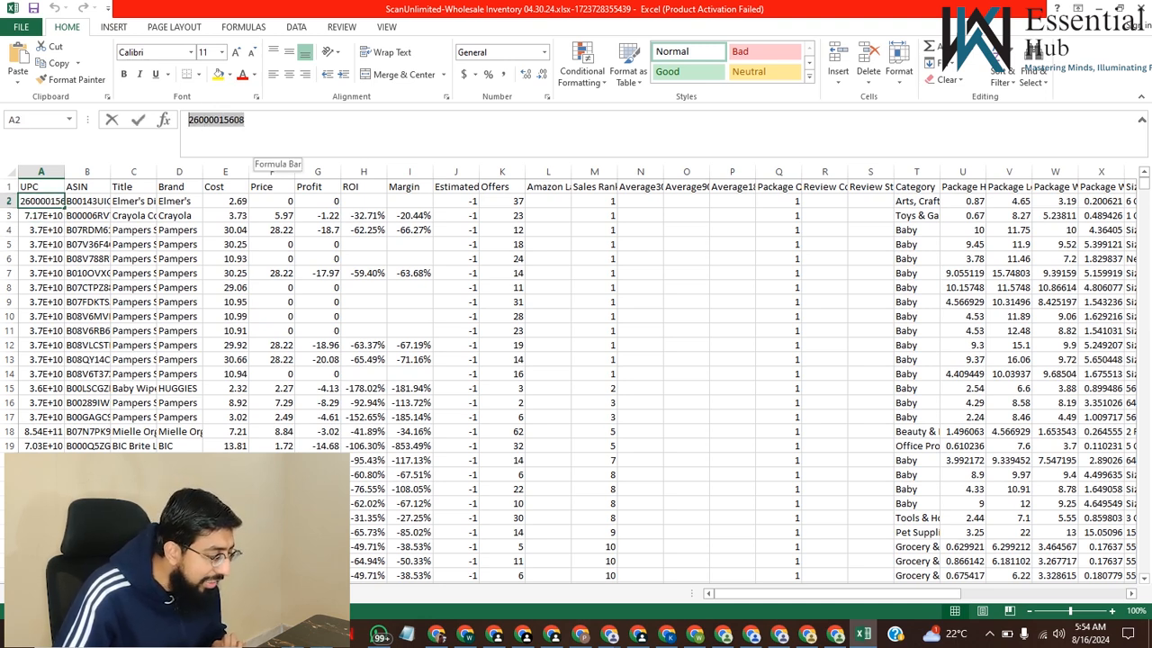
click(42, 273)
click(41, 330)
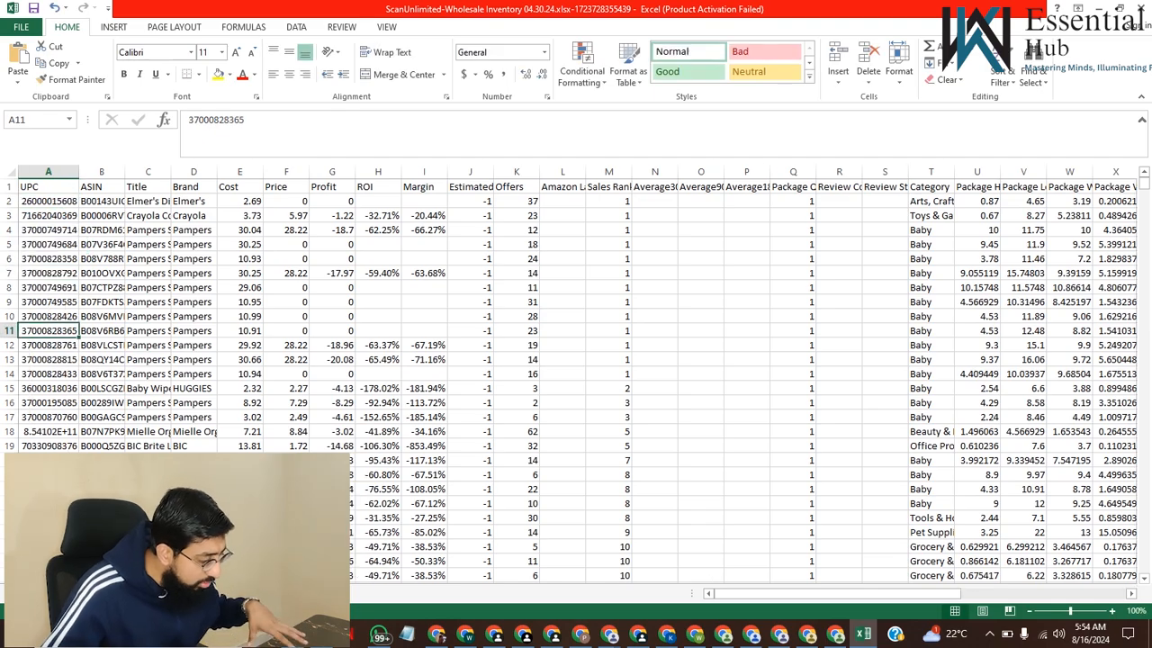
key(Up)
key(Up)
key(Up)
key(Up)
key(Up)
key(Up)
key(Up)
key(Up)
key(Up)
key(Up)
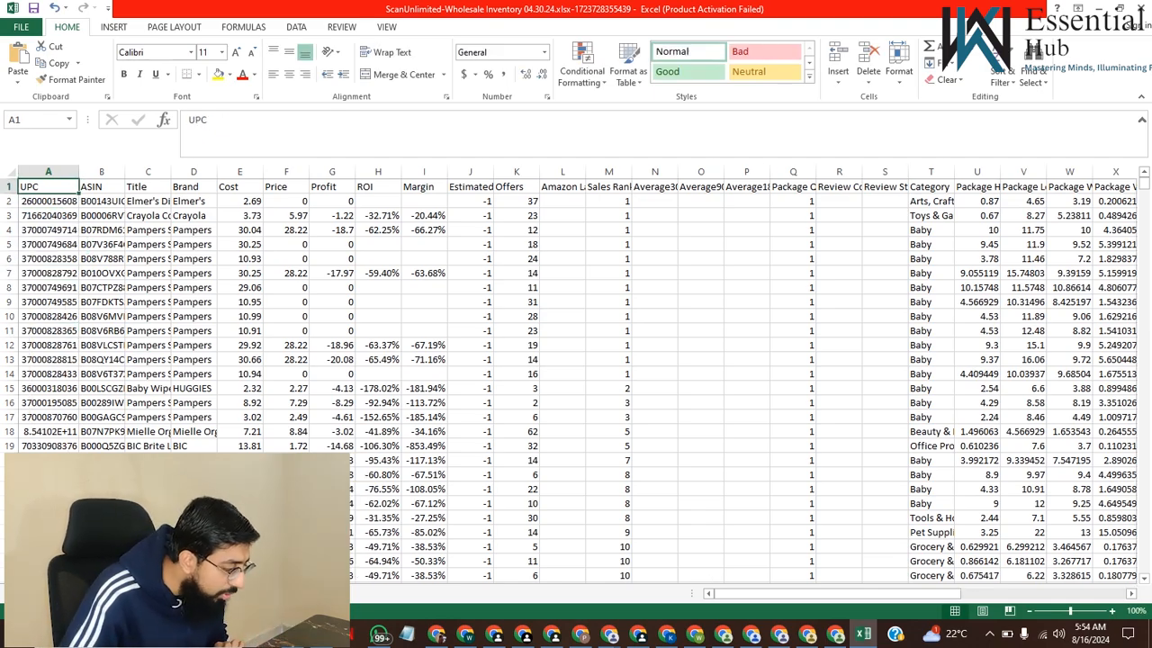
Look through the exported product rows well down the Brand column, and return to the first rows
key(Right)
key(Right)
key(Right)
key(Down)
key(Down)
key(Down)
key(Down)
key(Down)
key(Down)
key(ctrl+Down)
key(ctrl+Down)
scroll(576, 381, up, 20)
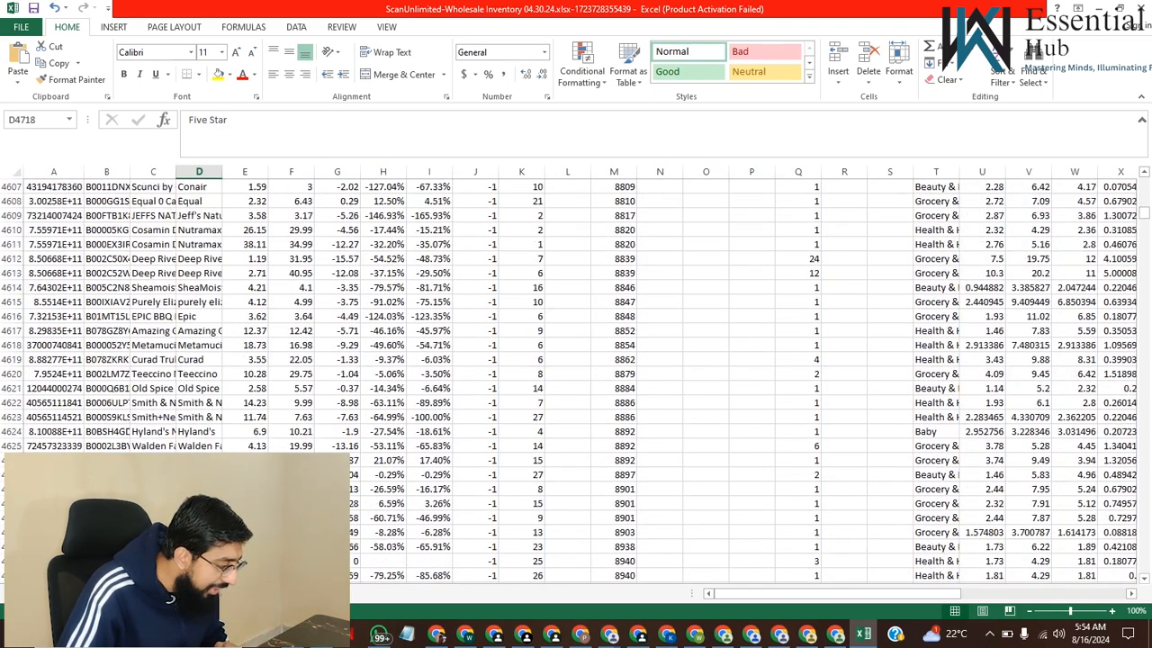
scroll(576, 382, up, 20)
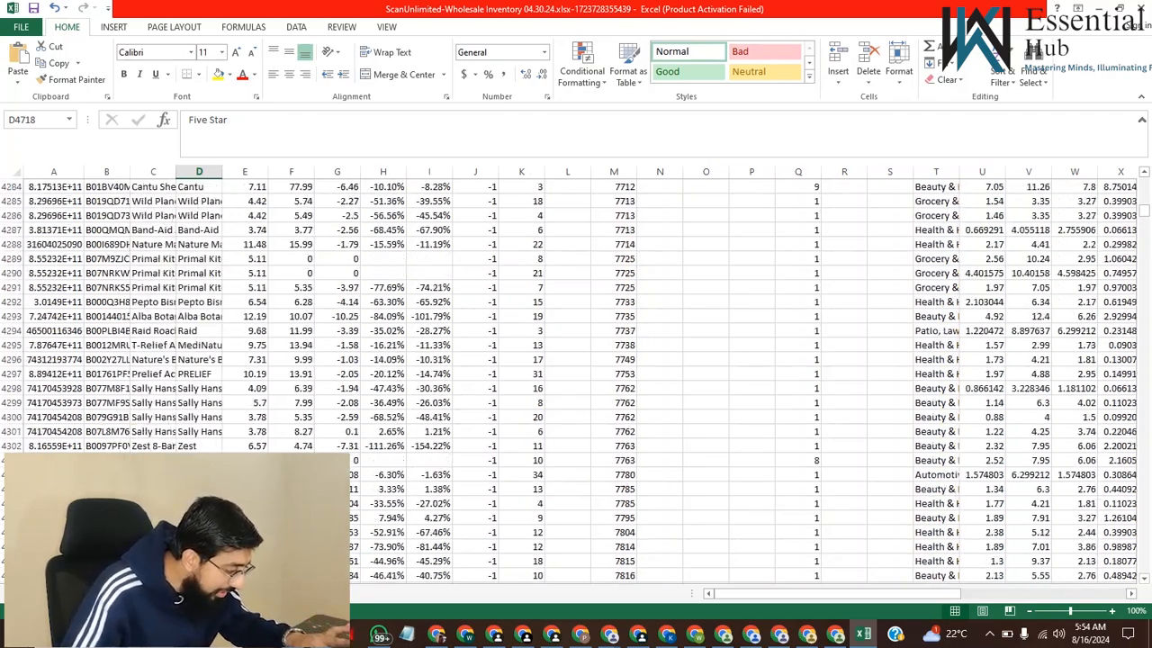
scroll(576, 381, up, 20)
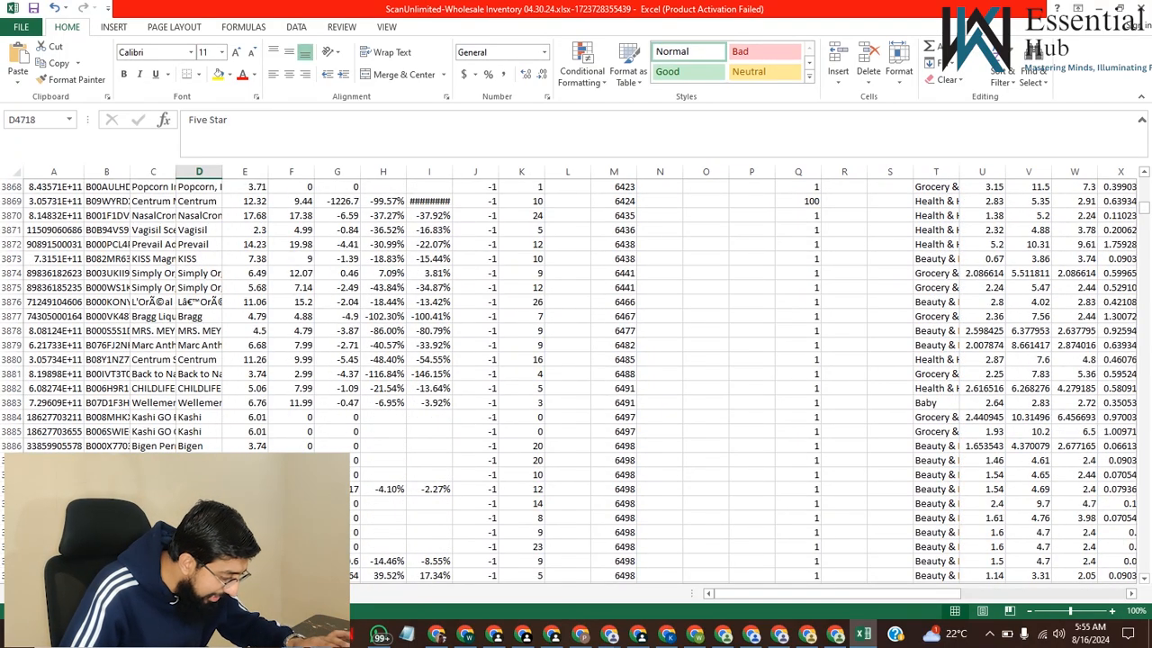
drag(1143, 207, 1143, 176)
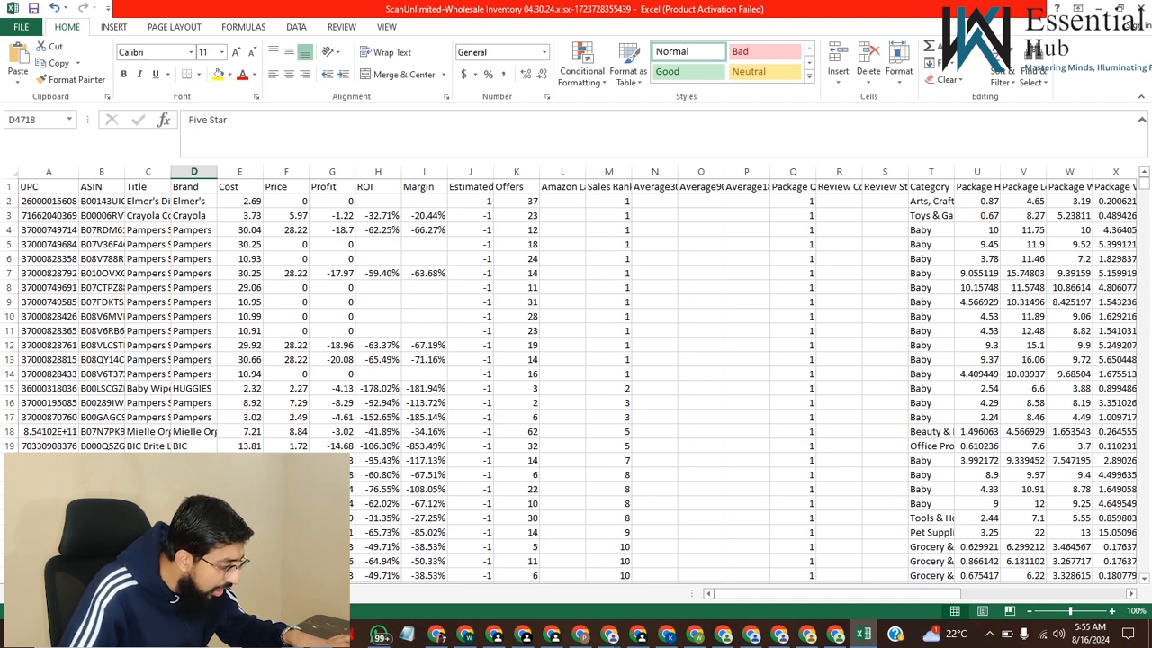
click(101, 360)
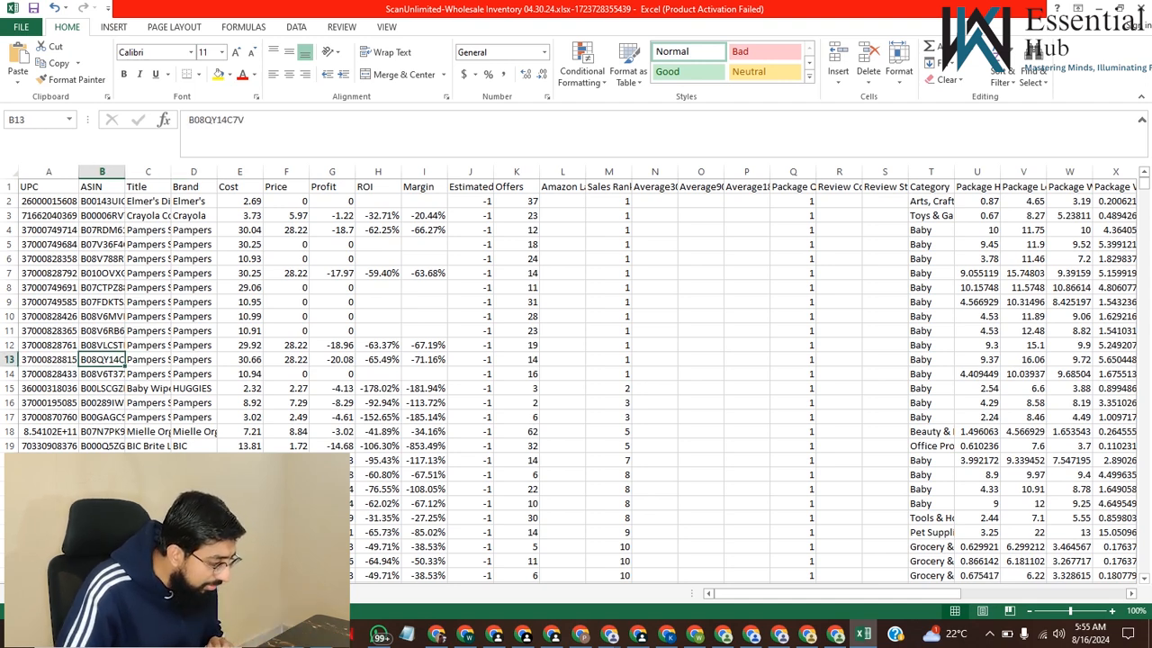
scroll(576, 378, down, 5)
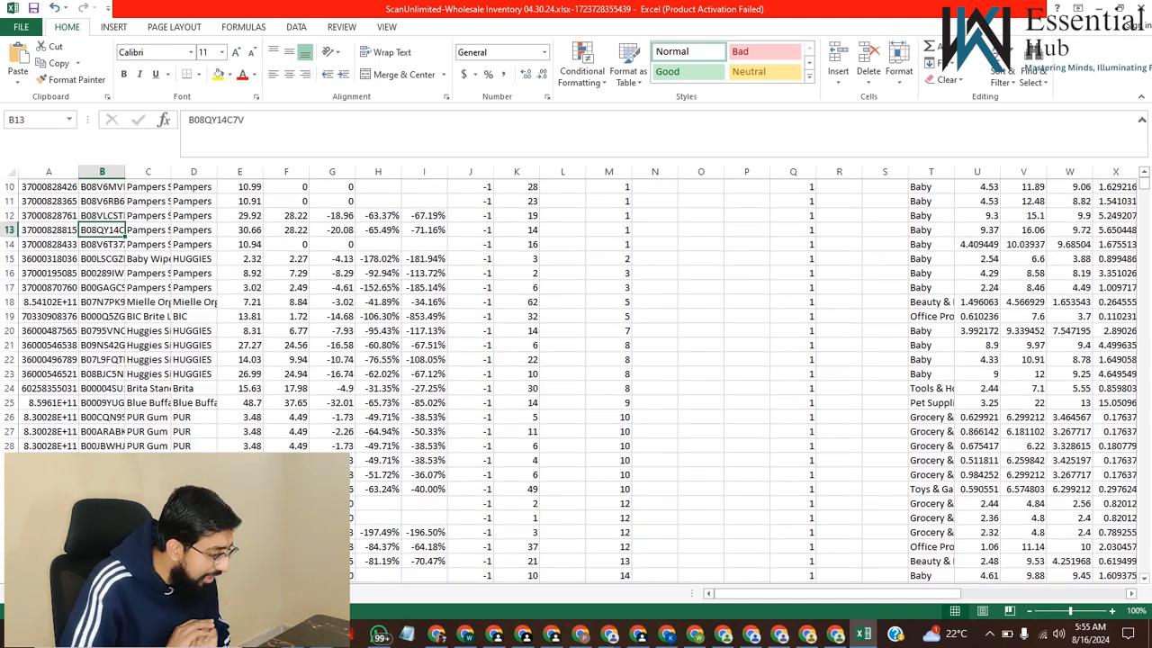
scroll(576, 378, up, 6)
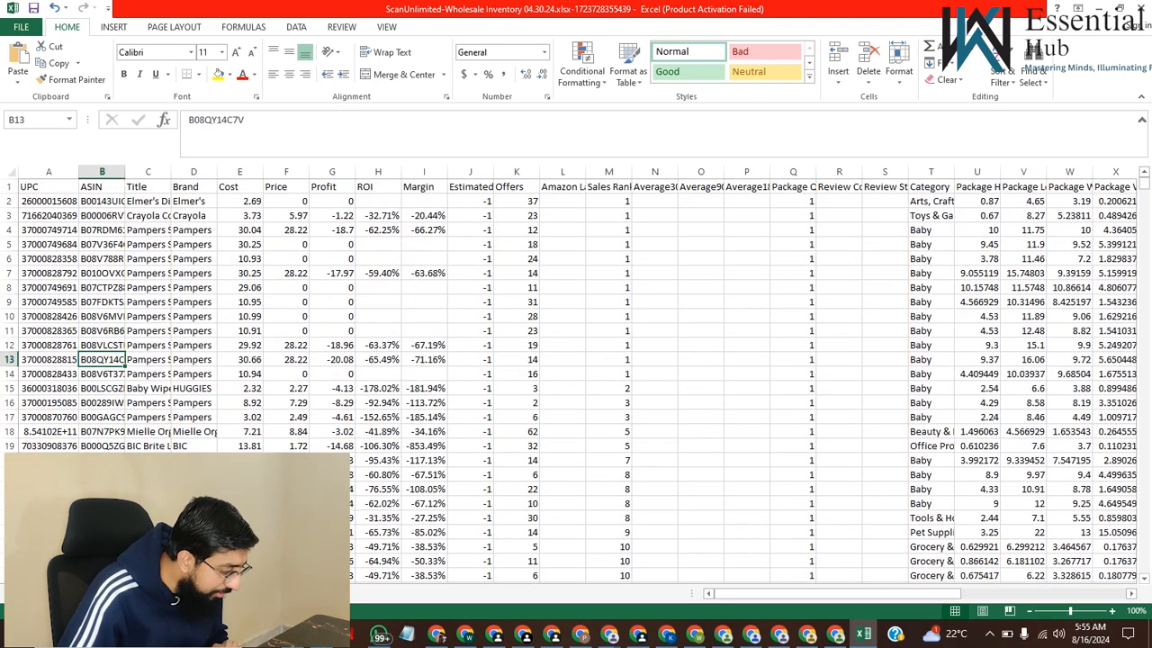
scroll(576, 378, down, 4)
scroll(576, 378, up, 4)
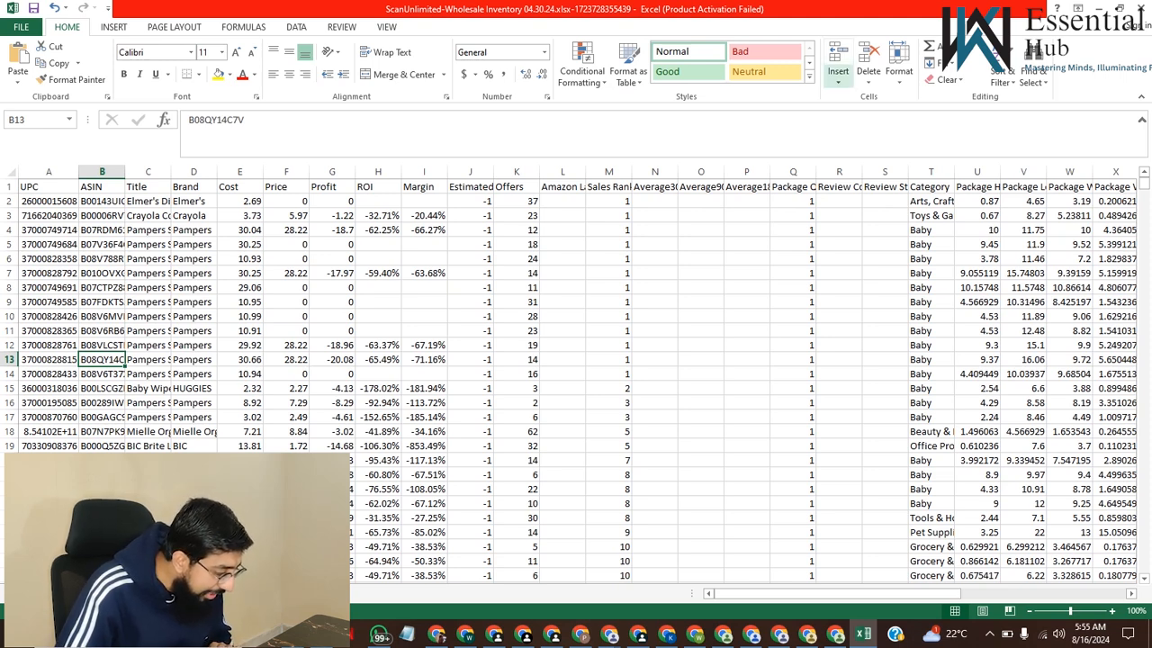
Add filters to the header row of the exported product list
click(1035, 72)
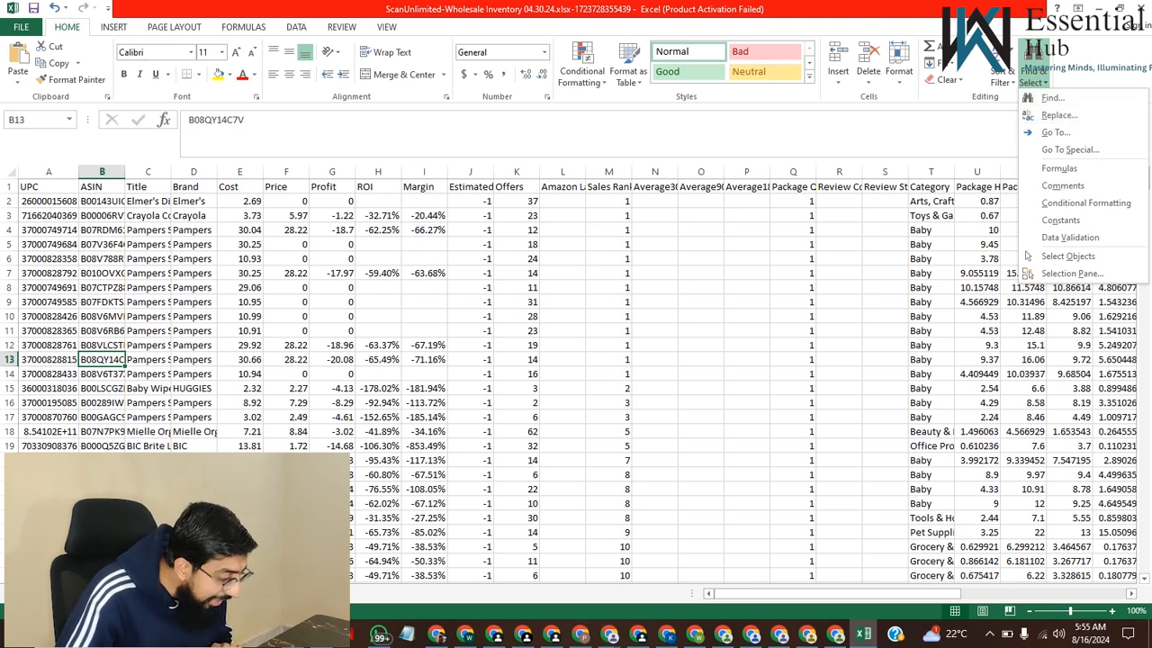
click(1001, 76)
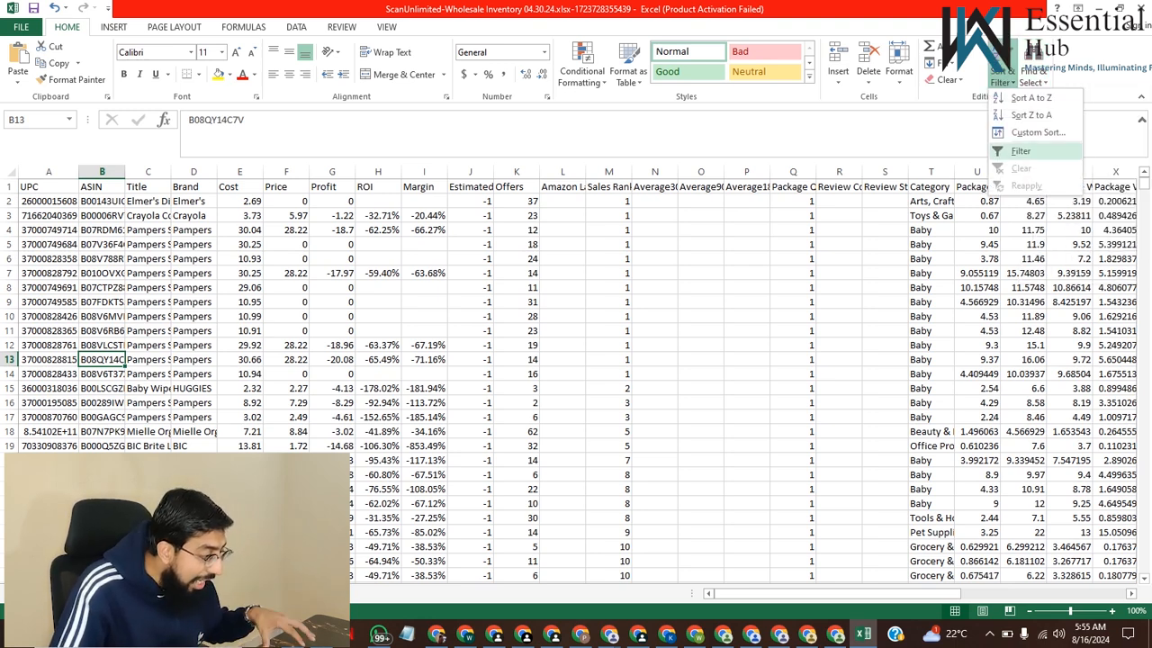
click(1020, 151)
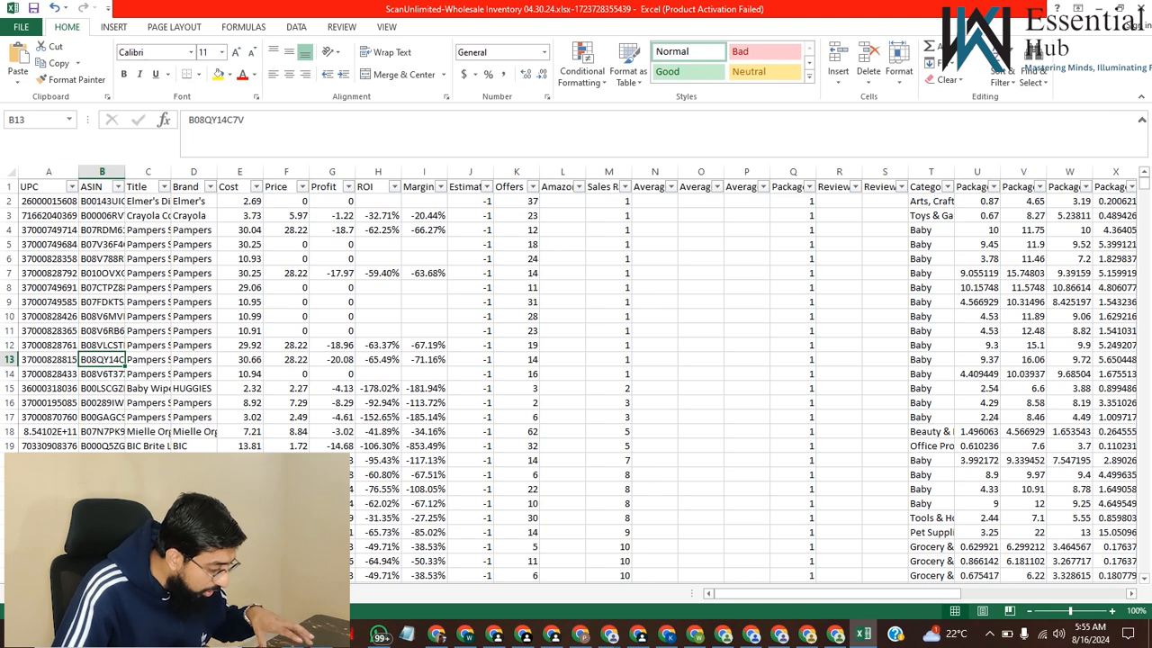
drag(43, 187, 414, 216)
click(240, 272)
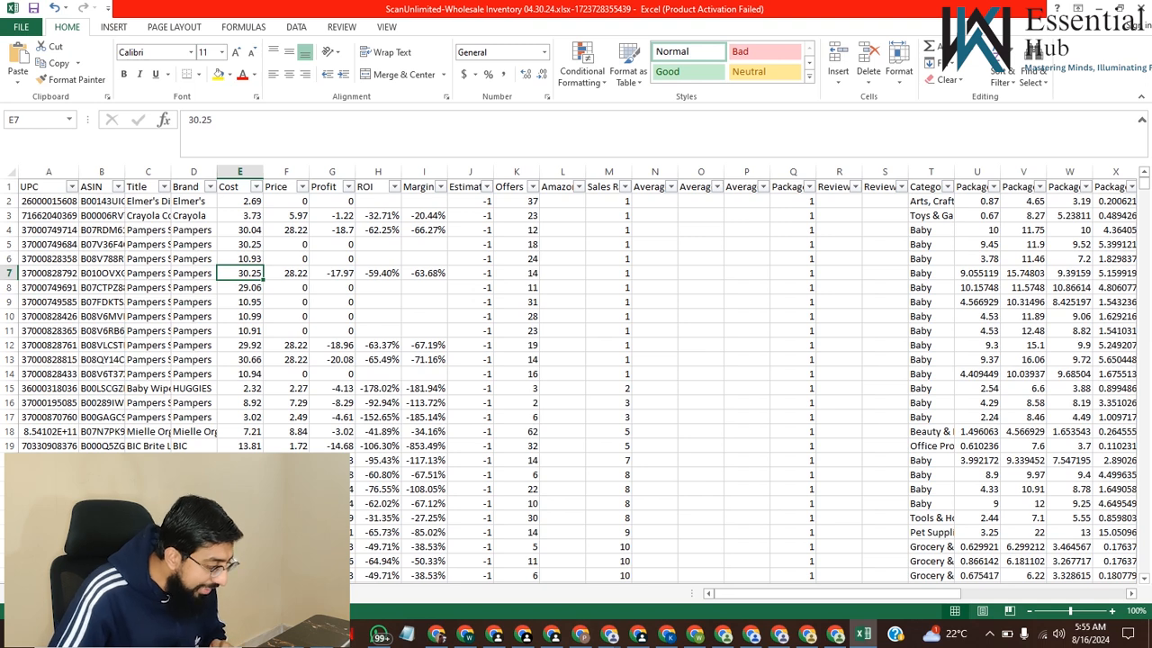
Filter the Profit column to values greater than or equal to 3 and review the remaining products
click(347, 186)
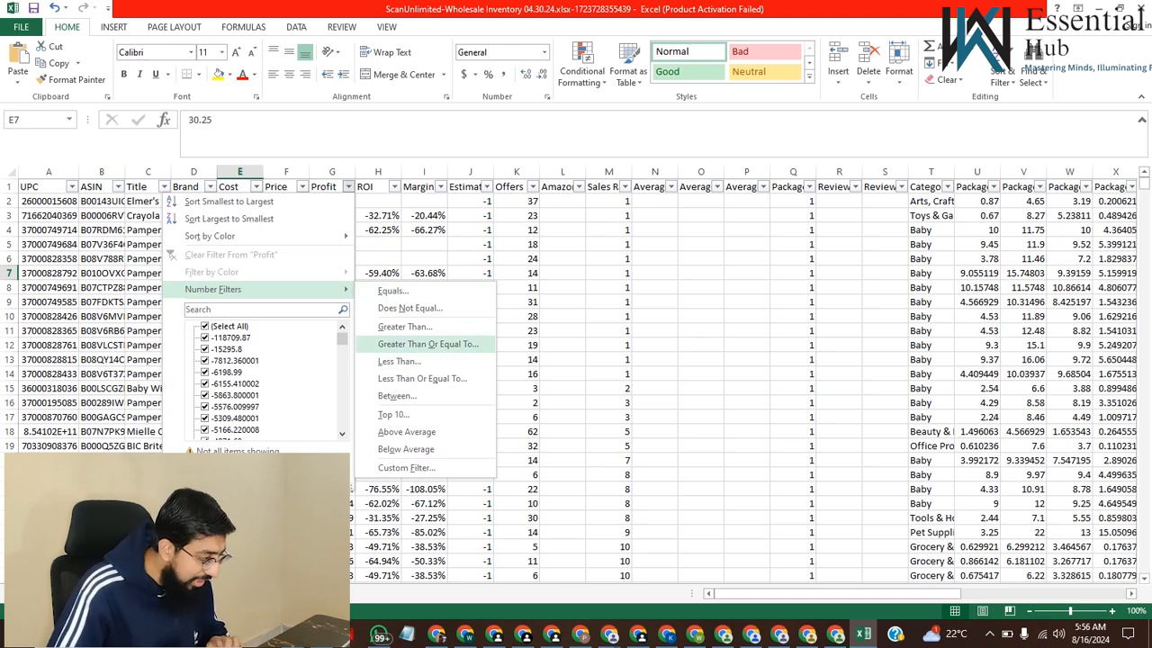
click(428, 344)
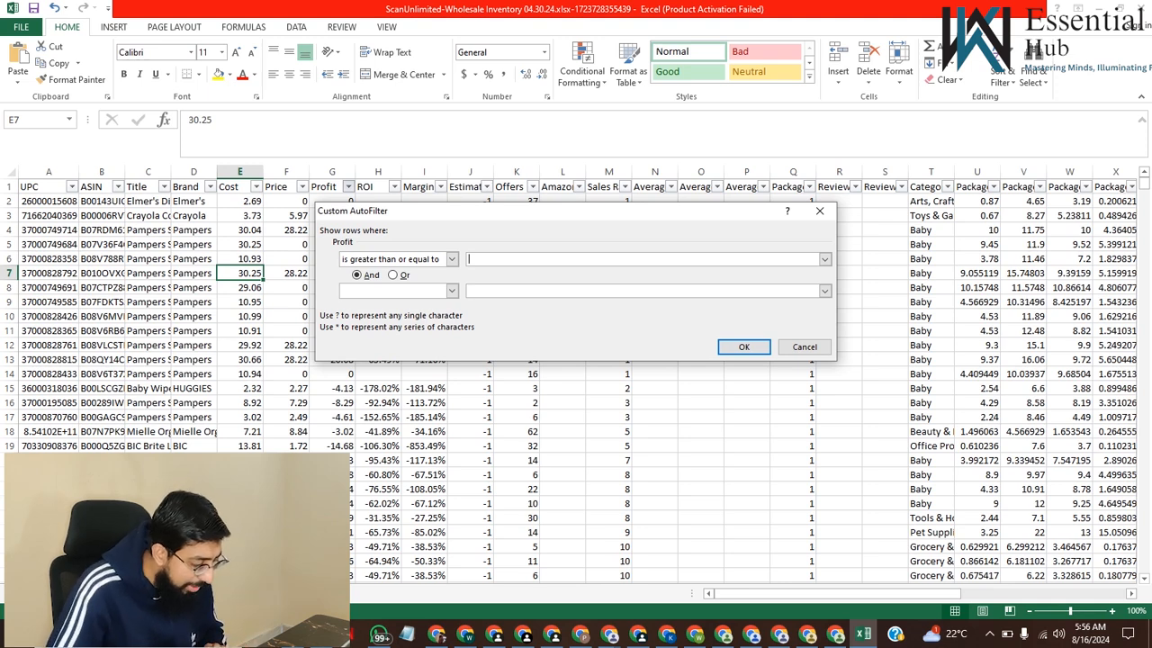
text(3)
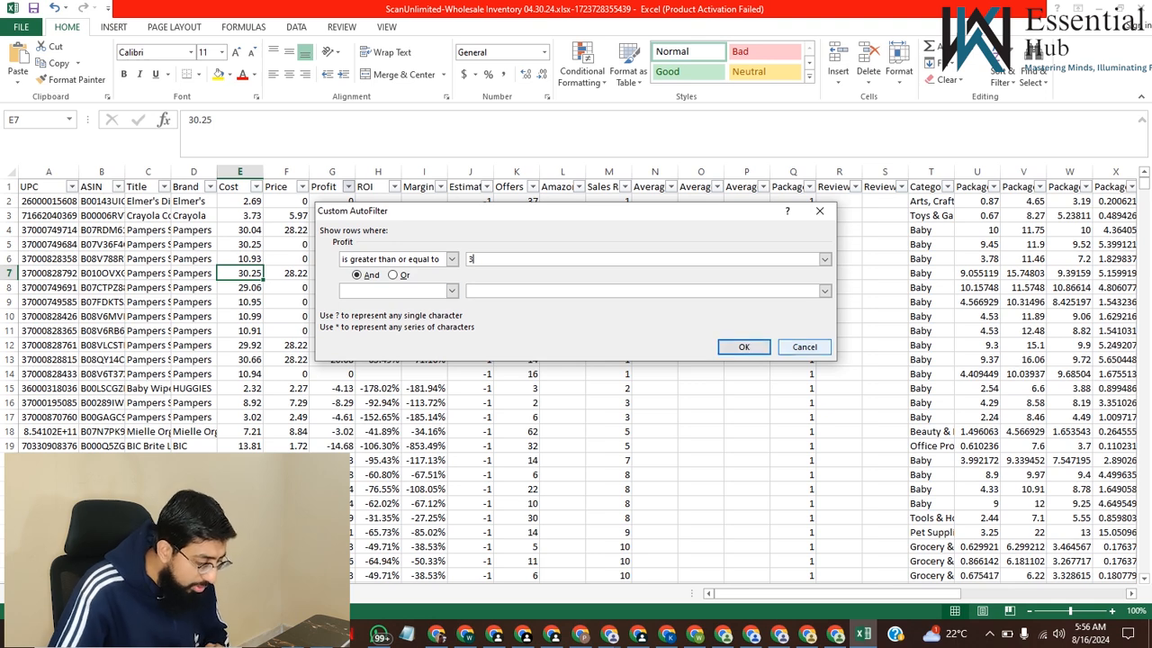
key(Return)
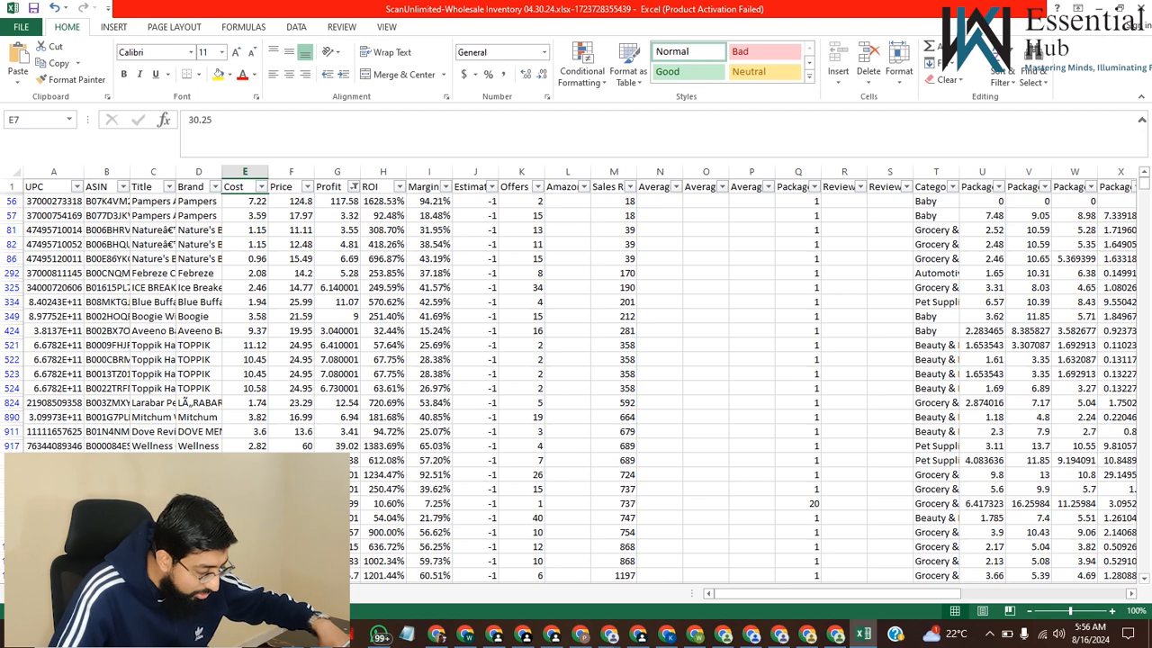
scroll(576, 378, down, 2)
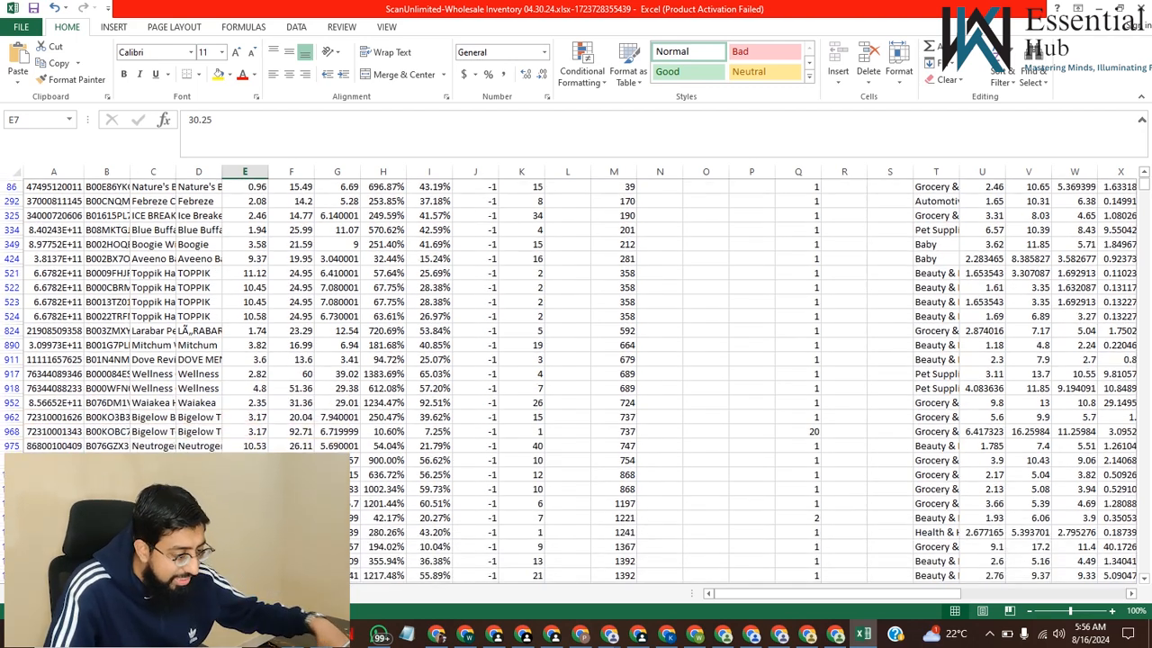
Review the profit-filtered products and copy the ASIN of the Revlon product in cell B1382
scroll(576, 378, up, 2)
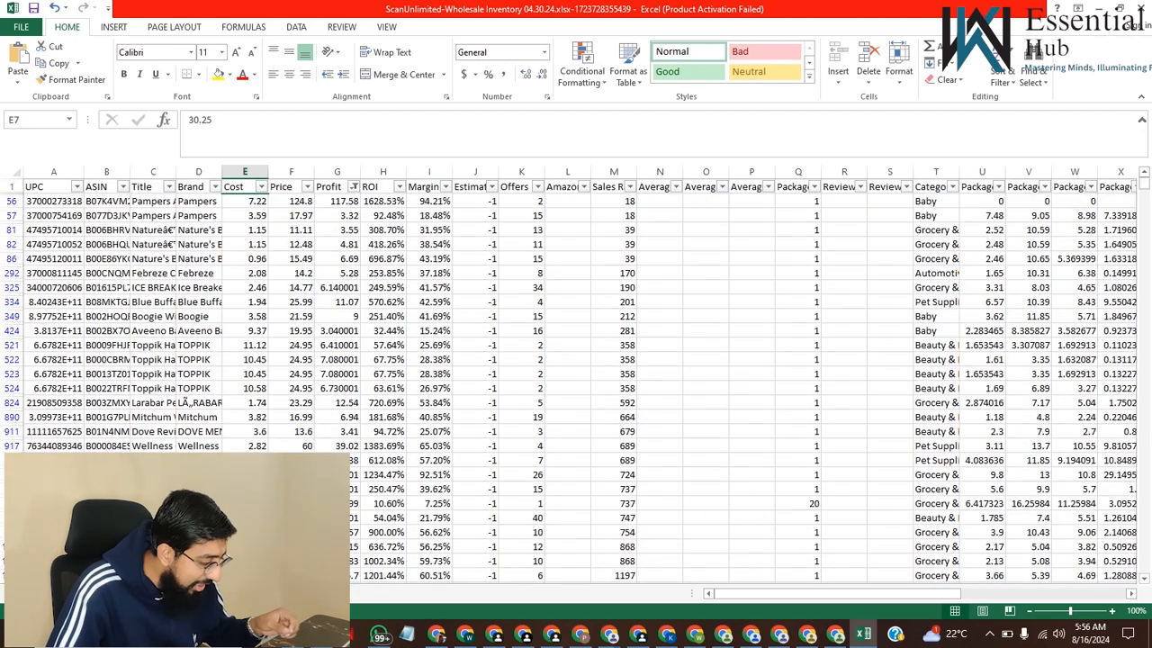
scroll(576, 378, down, 1)
scroll(576, 378, up, 1)
scroll(575, 378, down, 4)
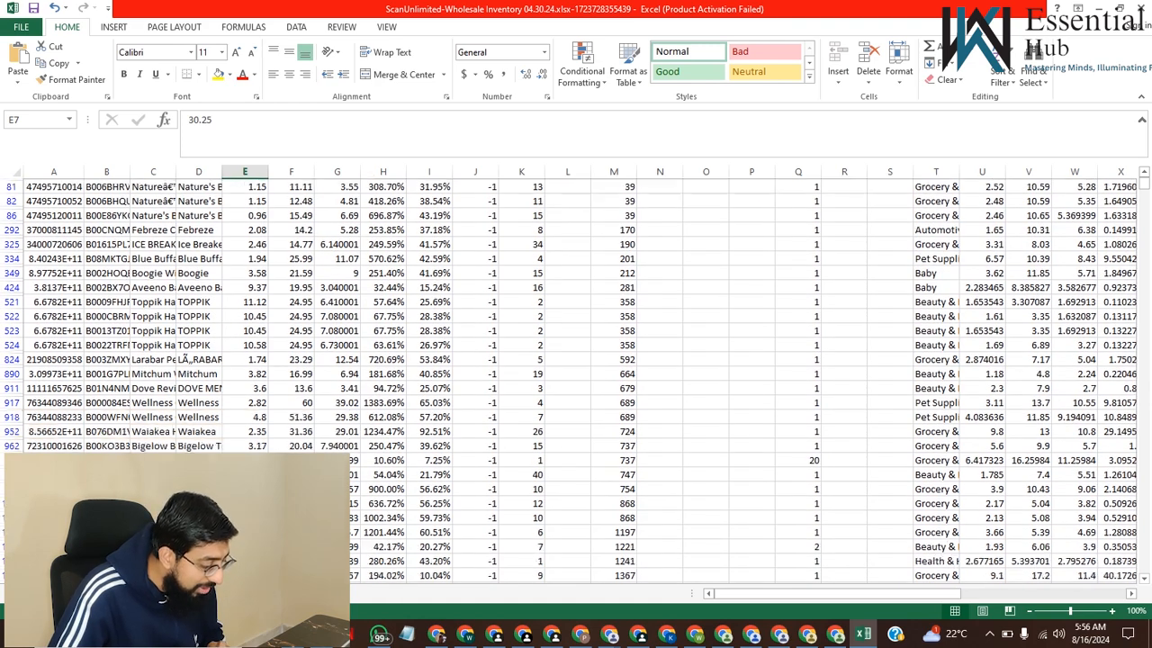
scroll(576, 378, down, 2)
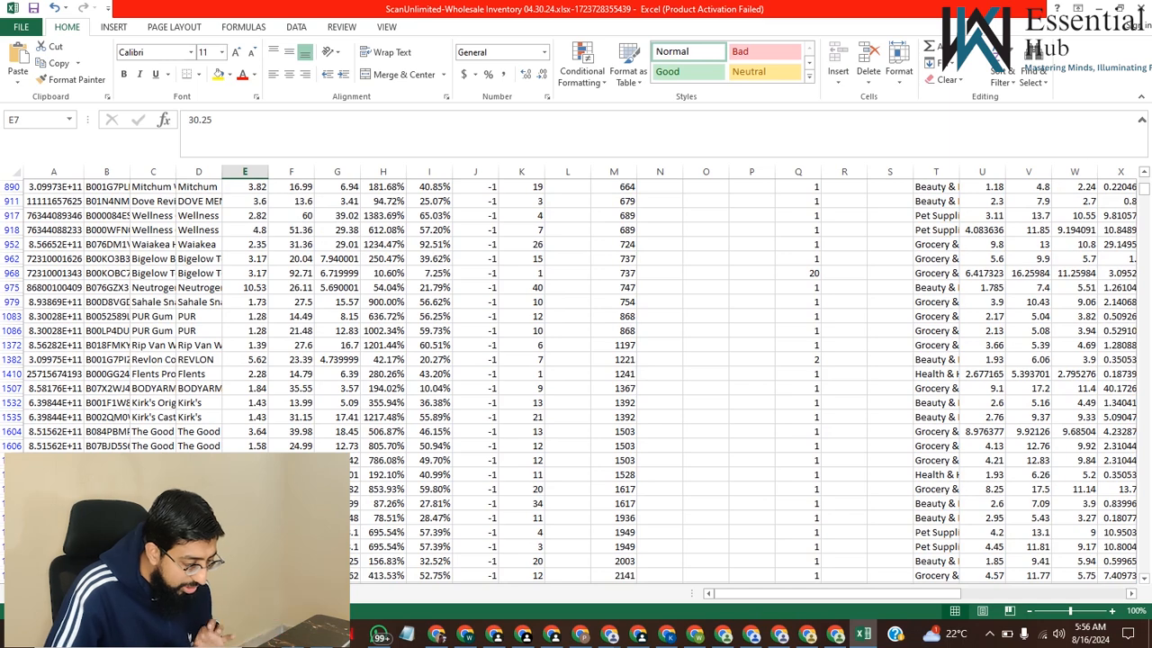
scroll(576, 378, up, 1)
click(107, 374)
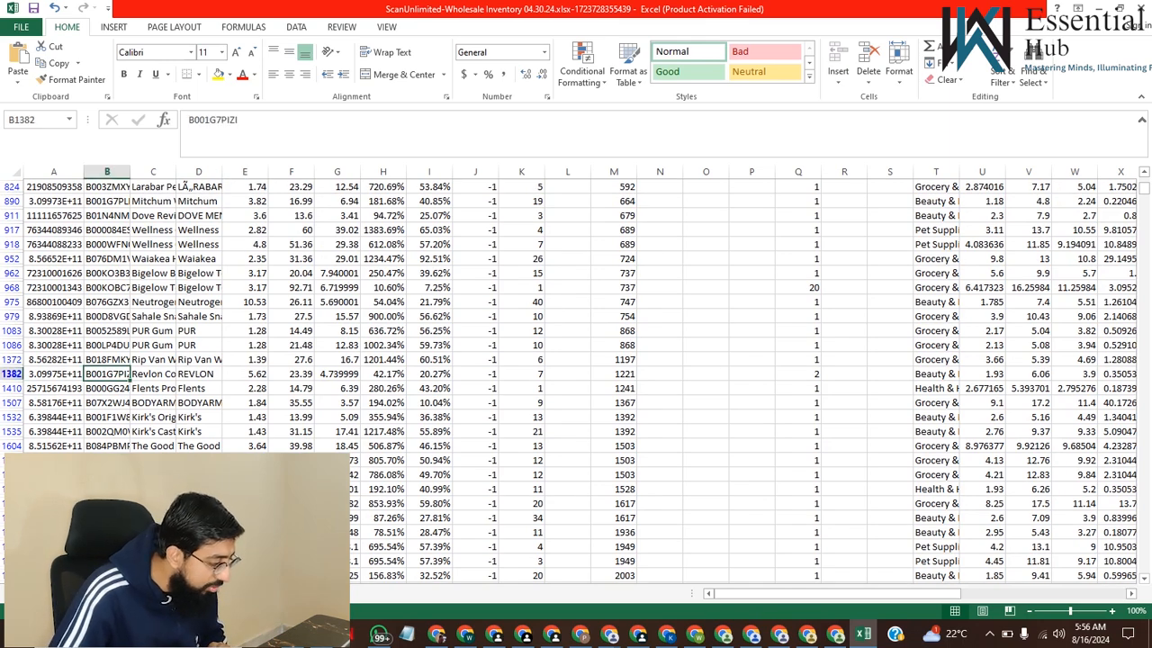
key(ctrl+c)
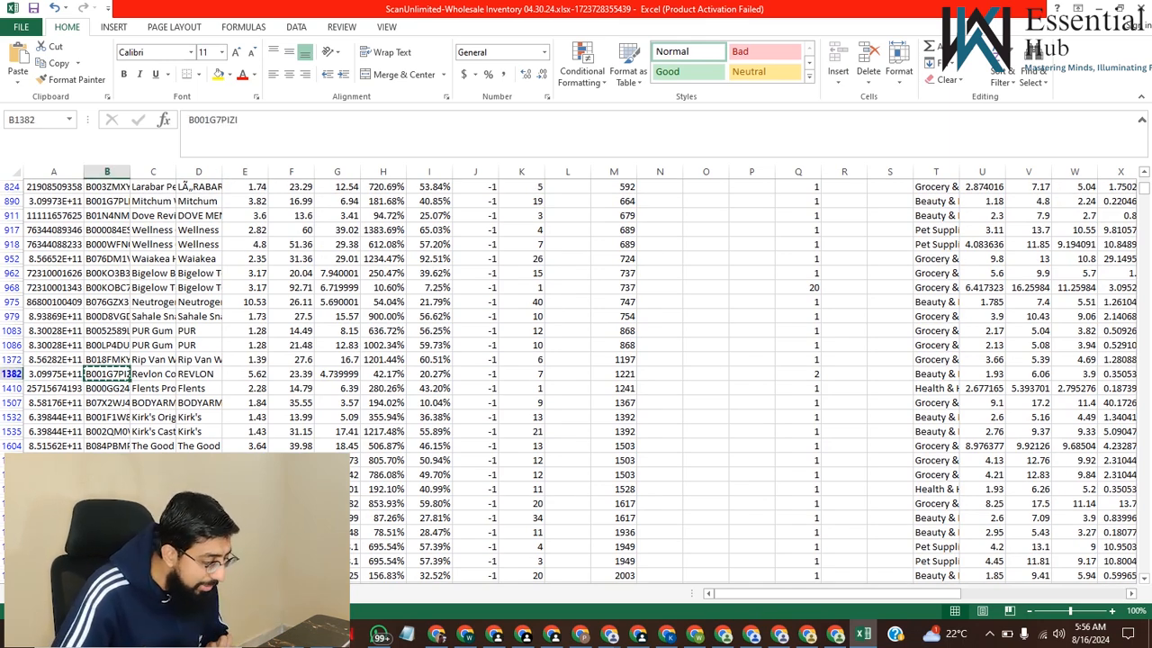
scroll(576, 378, up, 1)
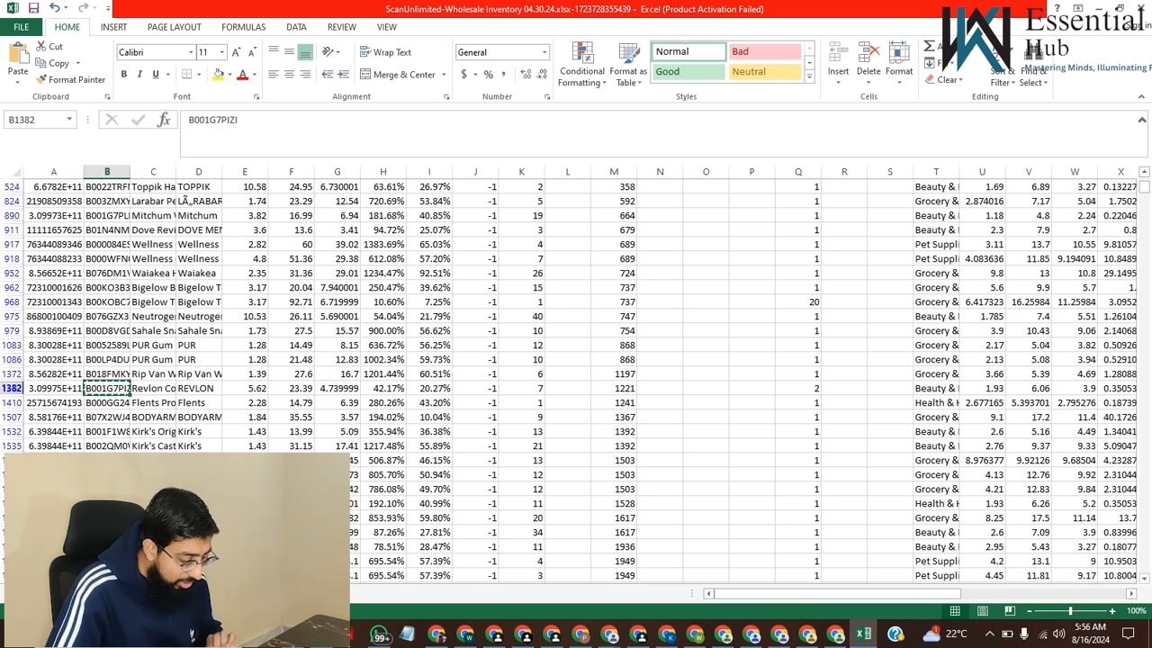
scroll(576, 378, up, 2)
scroll(576, 378, up, 3)
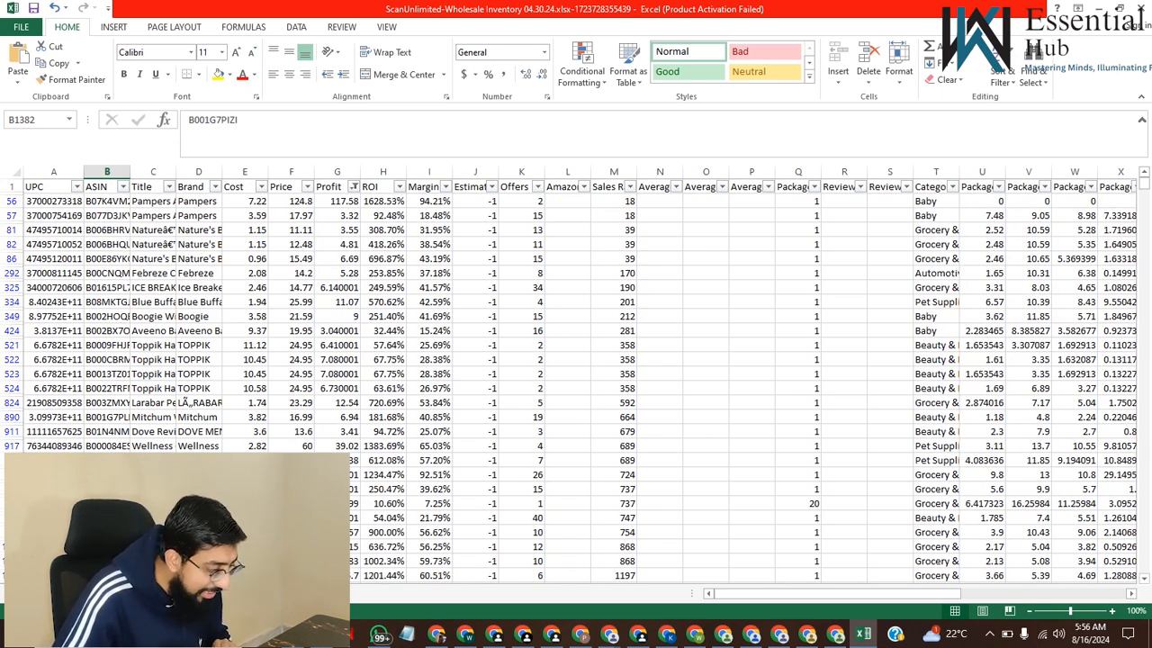
Switch to the Seller Central product match page in Chrome and reload it, exiting the unresponsive pages
click(523, 633)
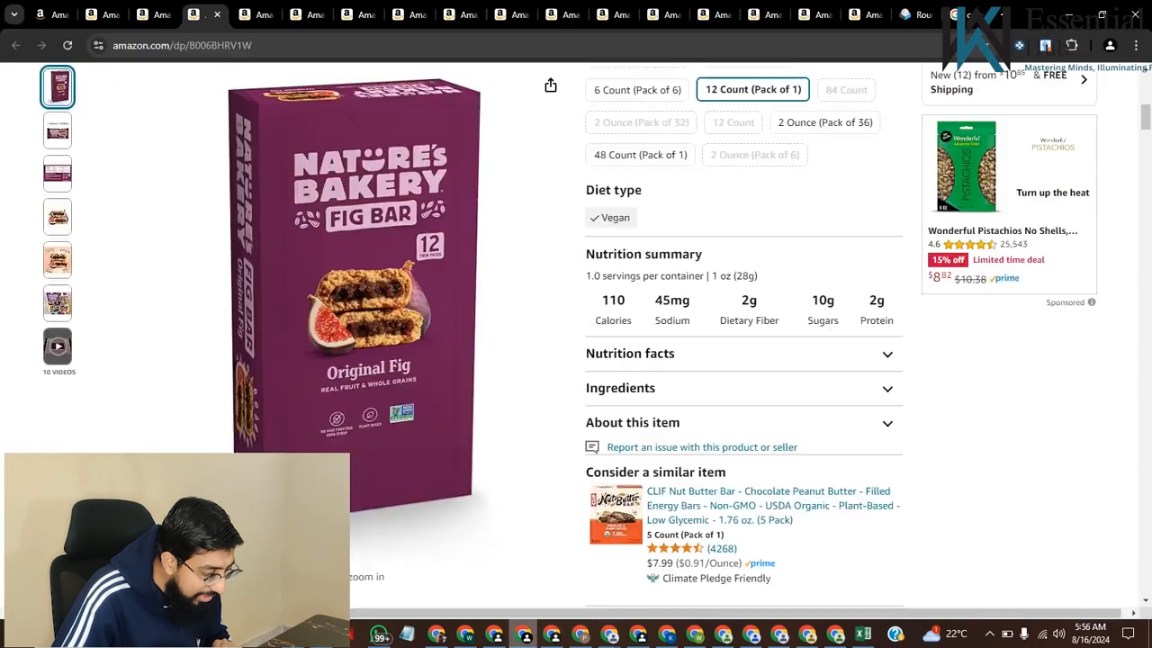
click(45, 14)
scroll(142, 297, up, 2)
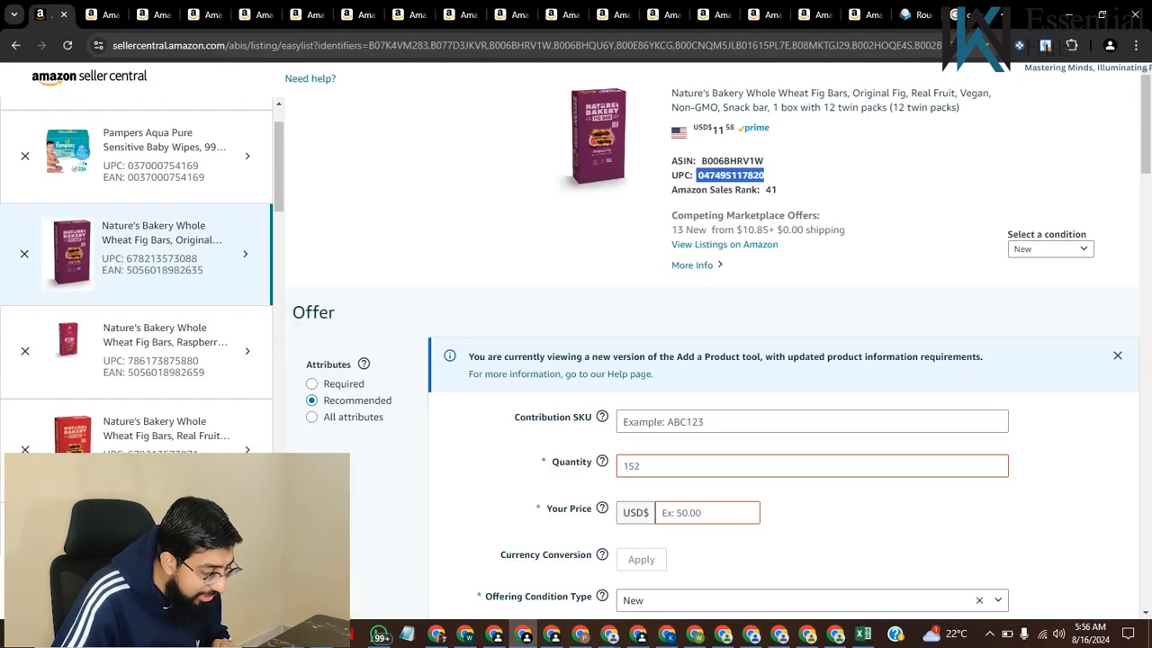
click(765, 175)
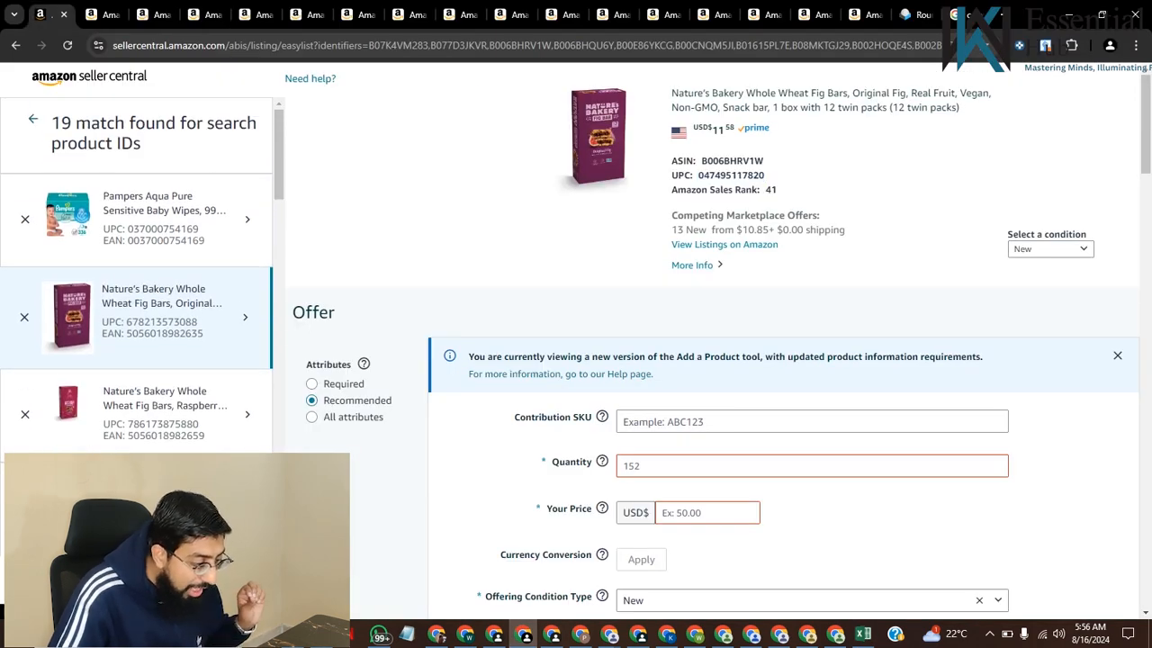
key(F5)
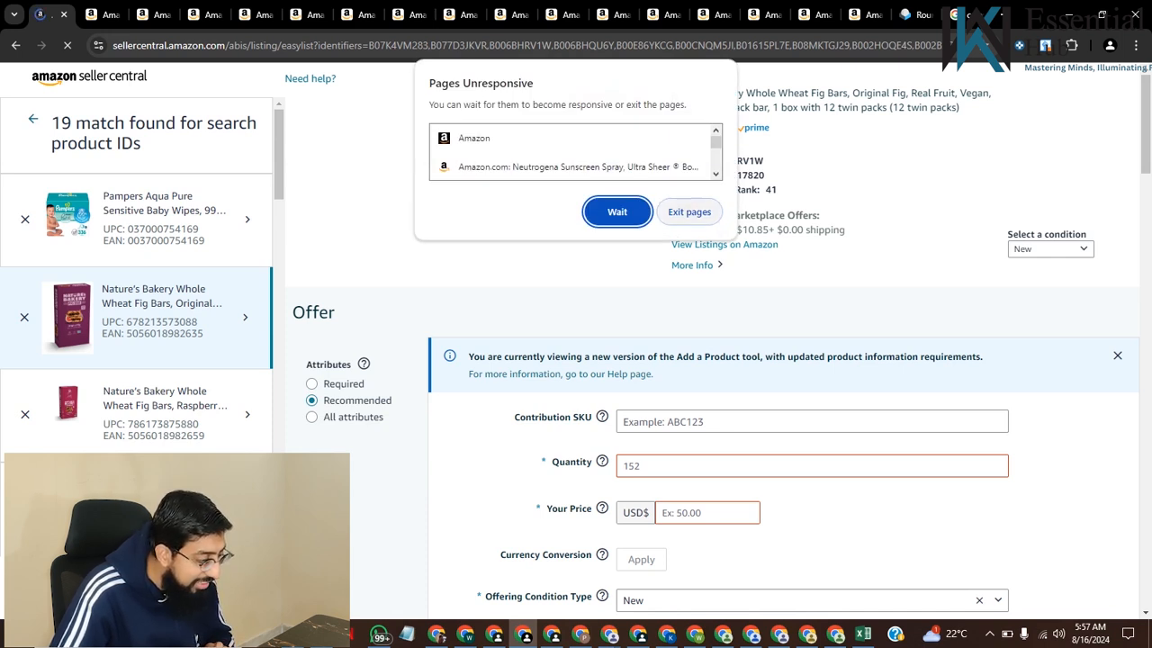
click(689, 212)
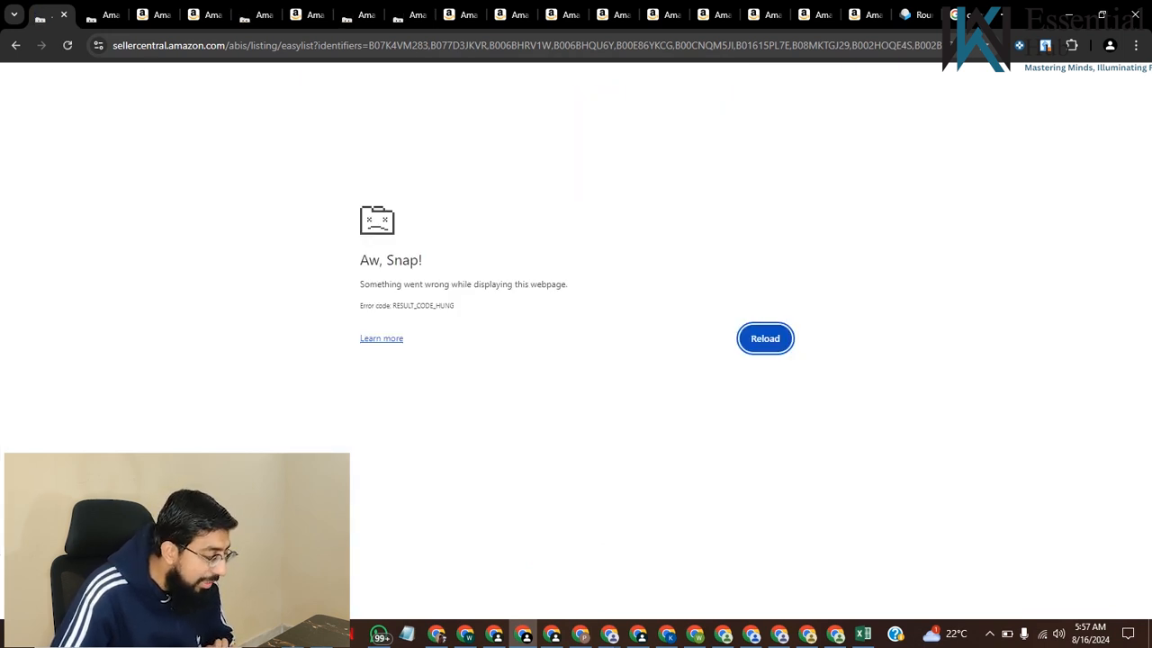
click(68, 45)
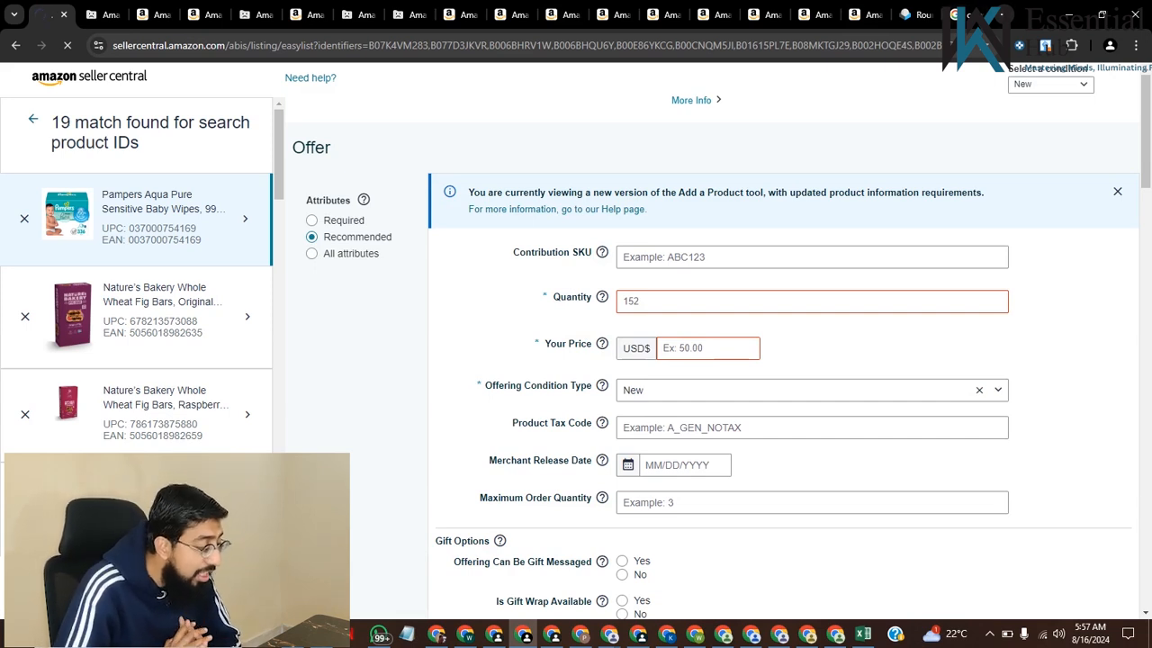
Open the Amazon Seller Central home page in a new browser tab
key(ctrl+t)
text(amazon se)
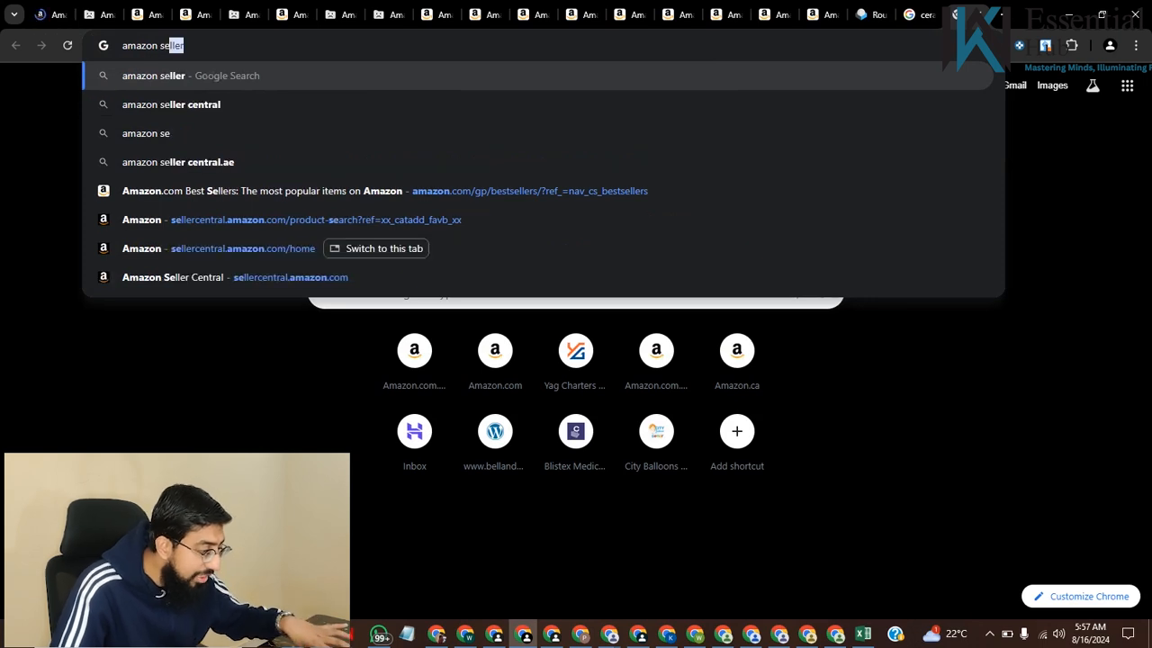
key(Down)
key(Return)
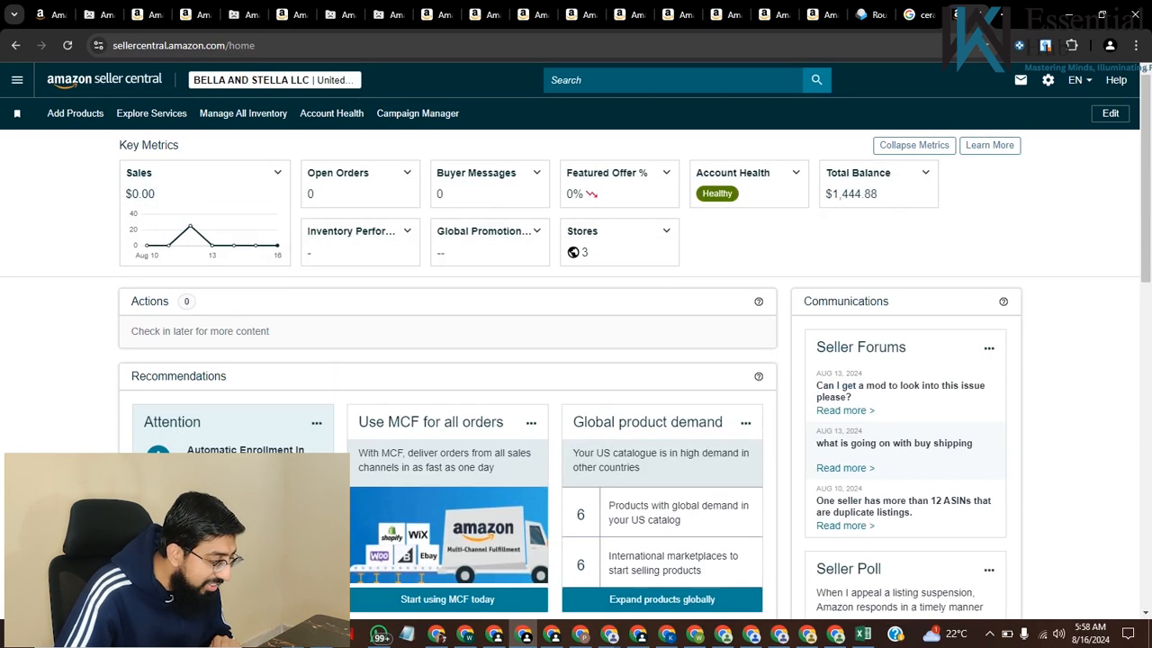
Start adding a product and search the catalog by keyword for the copied ASIN B001G7PIZI
click(75, 114)
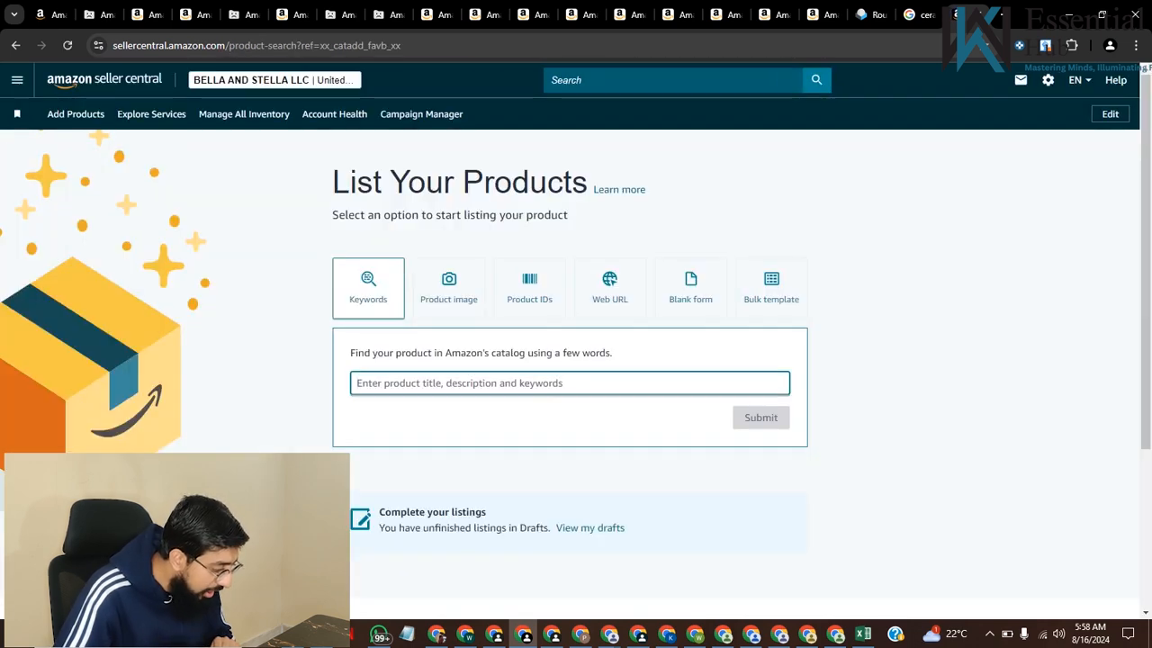
key(ctrl+v)
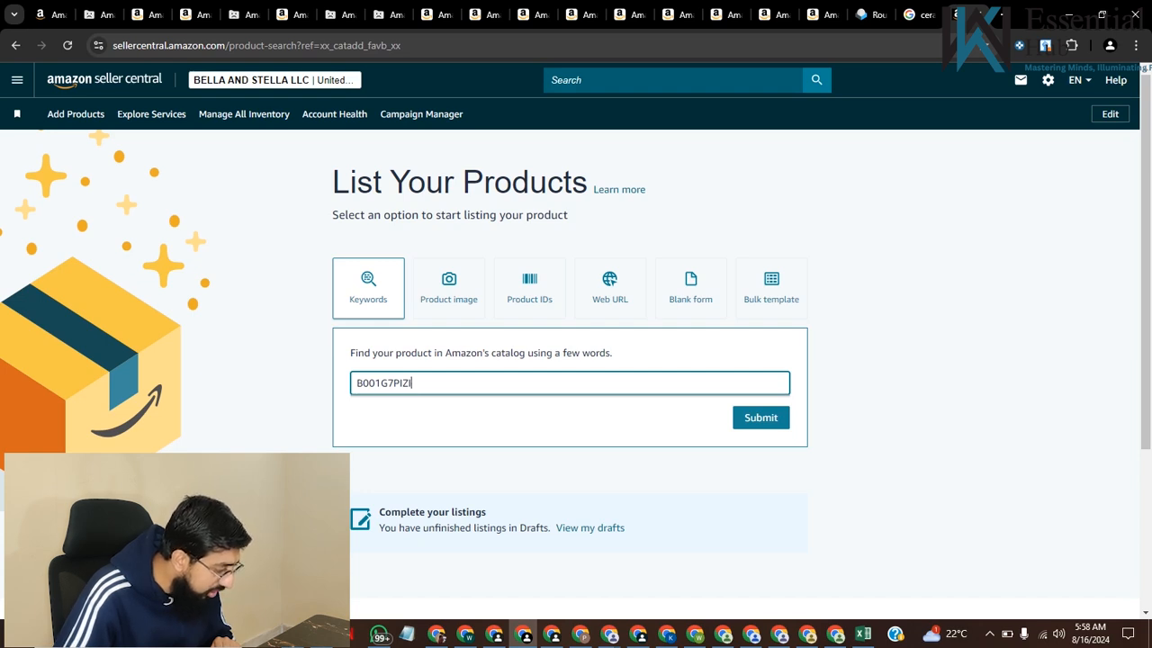
key(Return)
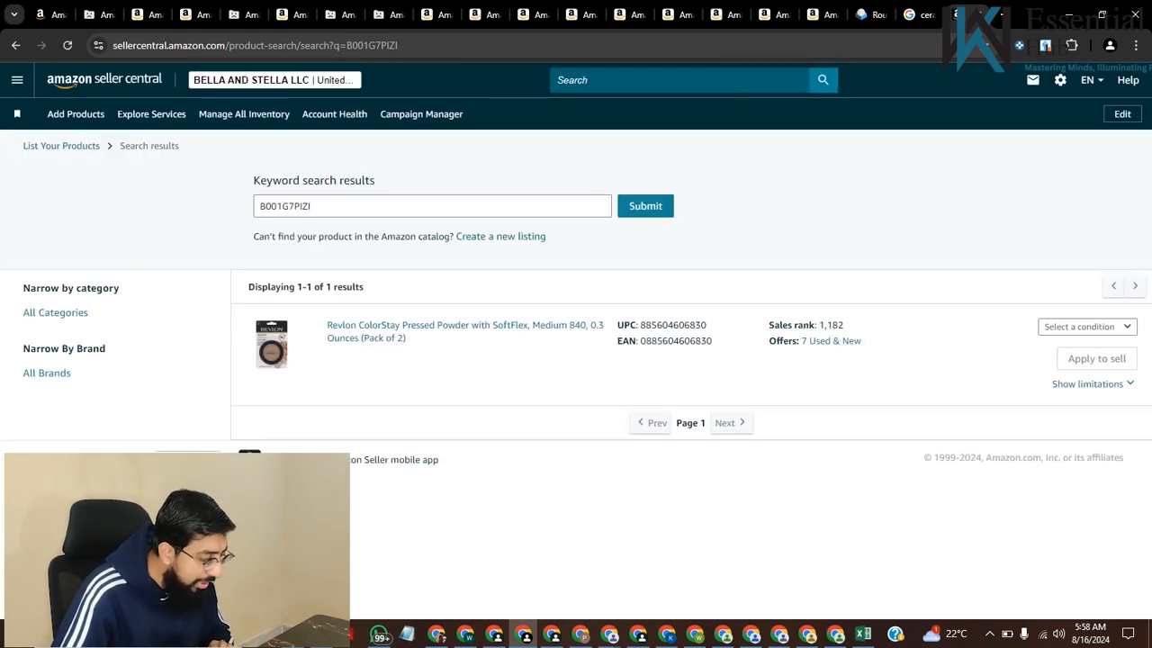
Open the Amazon page of the Revlon ColorStay Pressed Powder and examine its price, color options and seller details
click(464, 326)
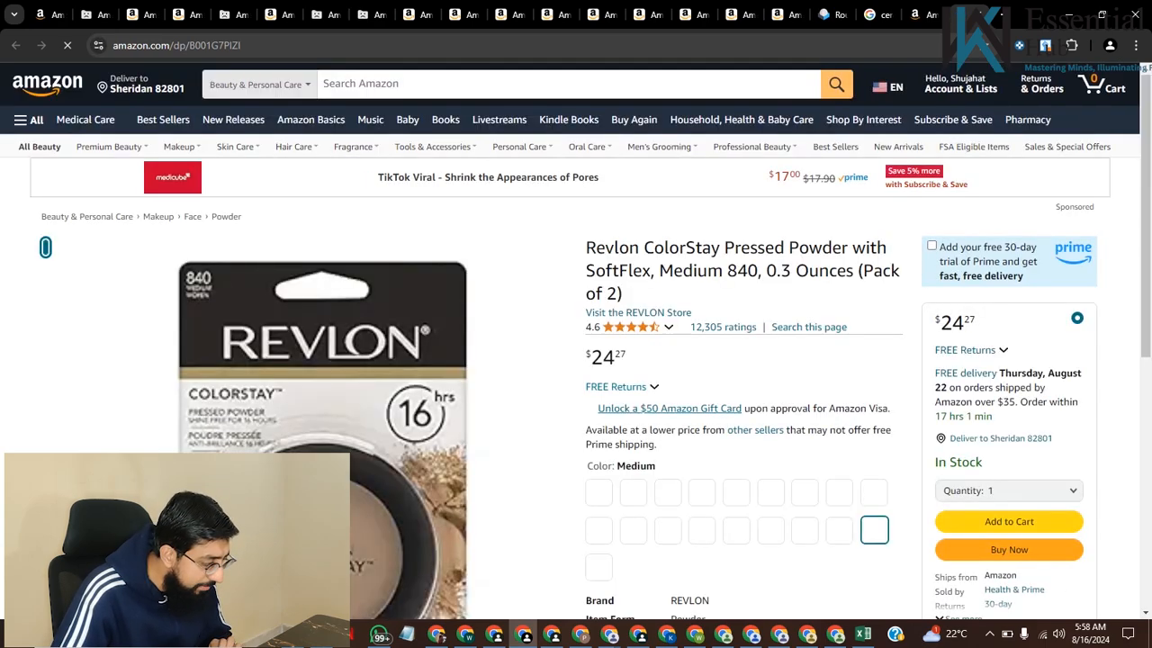
scroll(576, 342, down, 1)
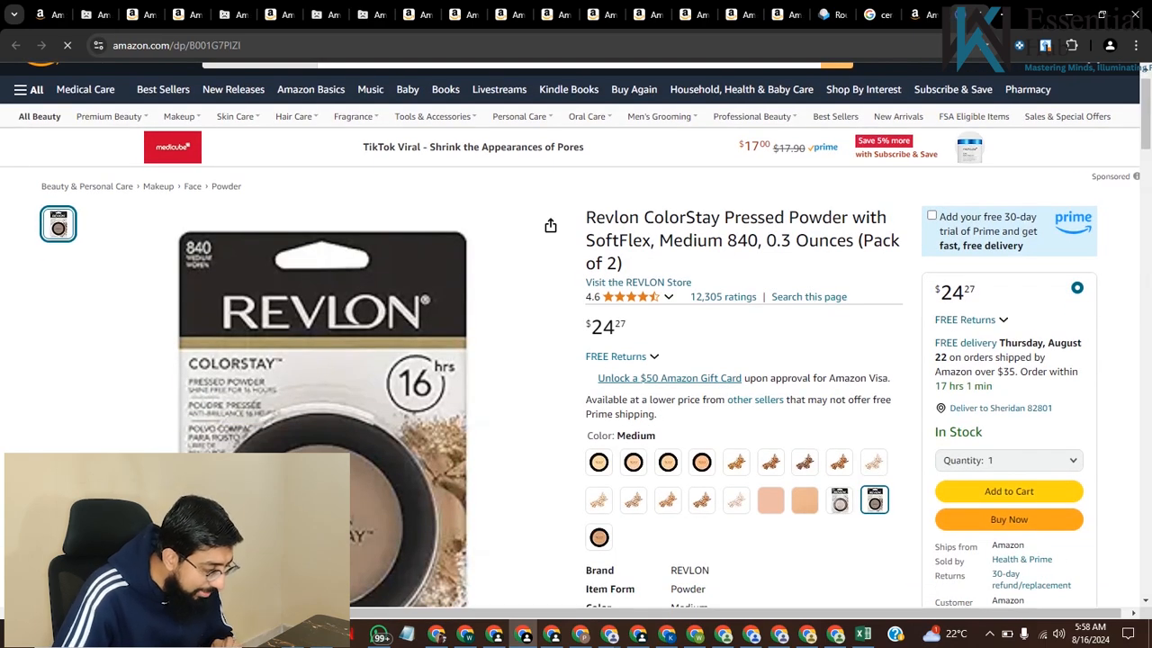
scroll(576, 342, down, 6)
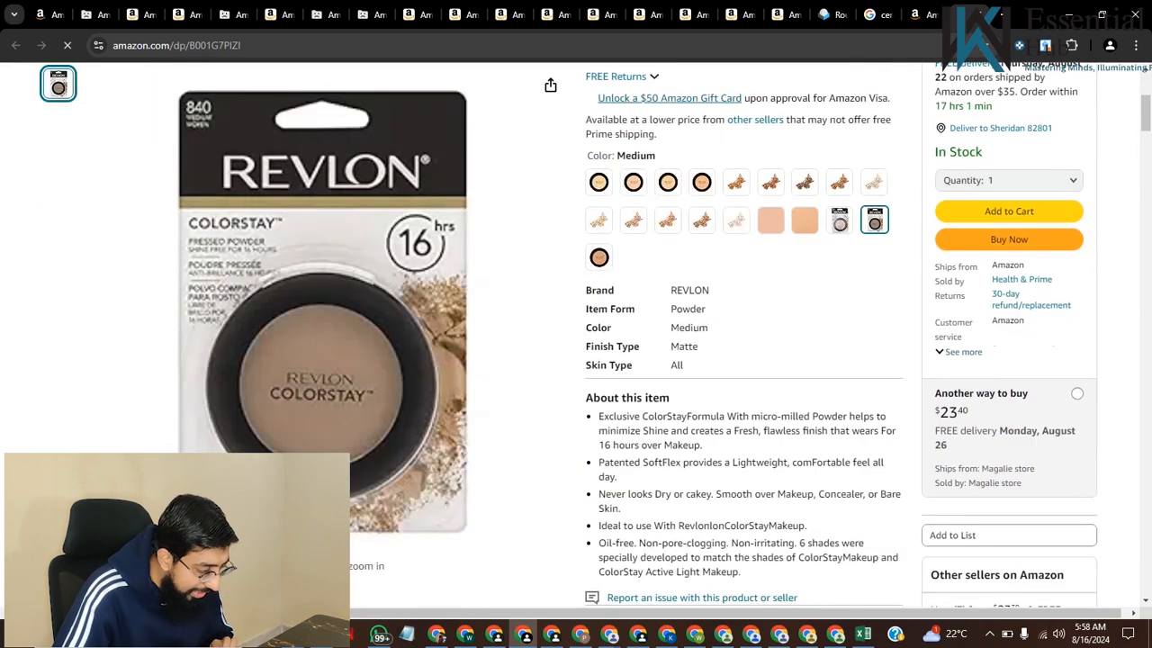
scroll(576, 342, up, 7)
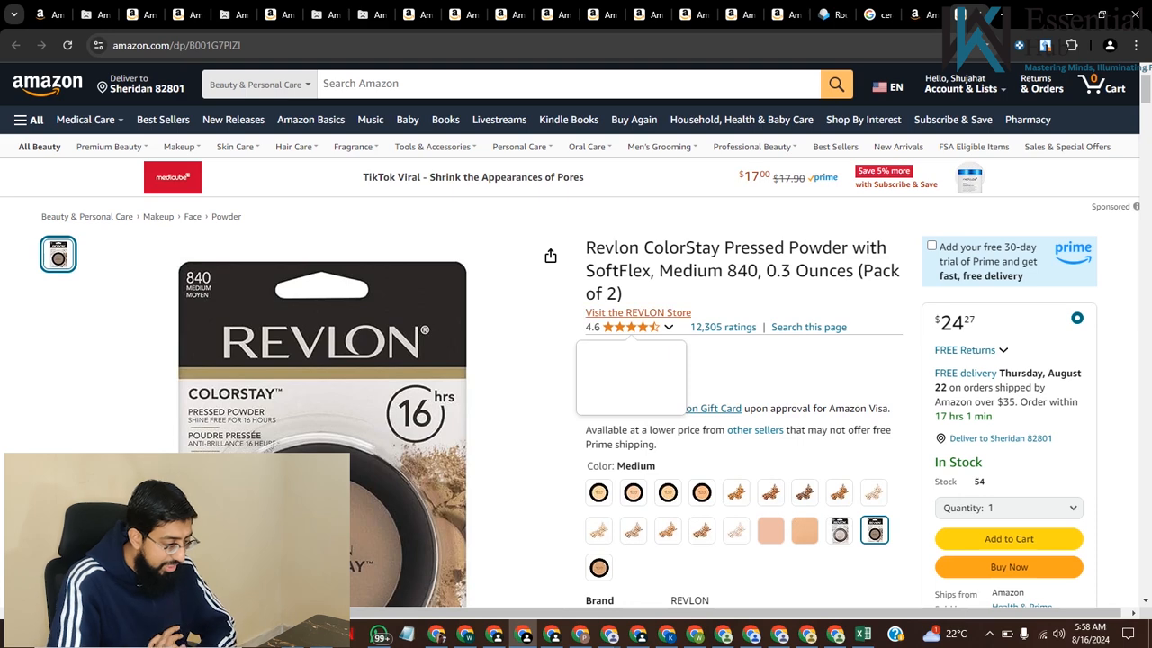
mouse_move(632, 328)
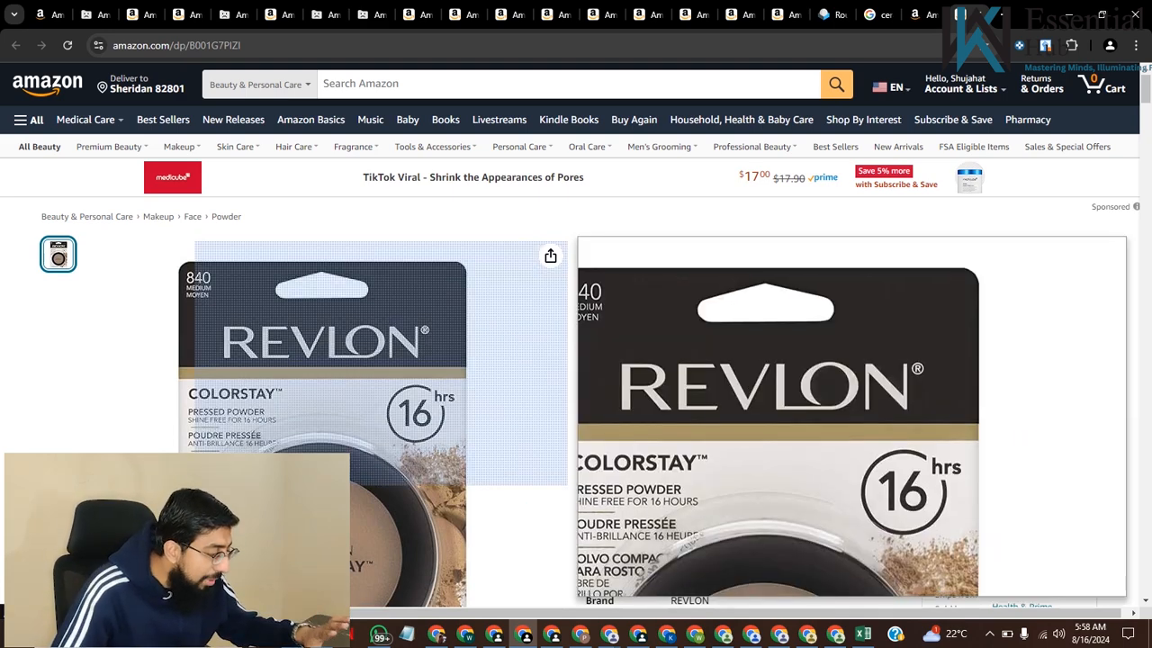
scroll(570, 354, down, 2)
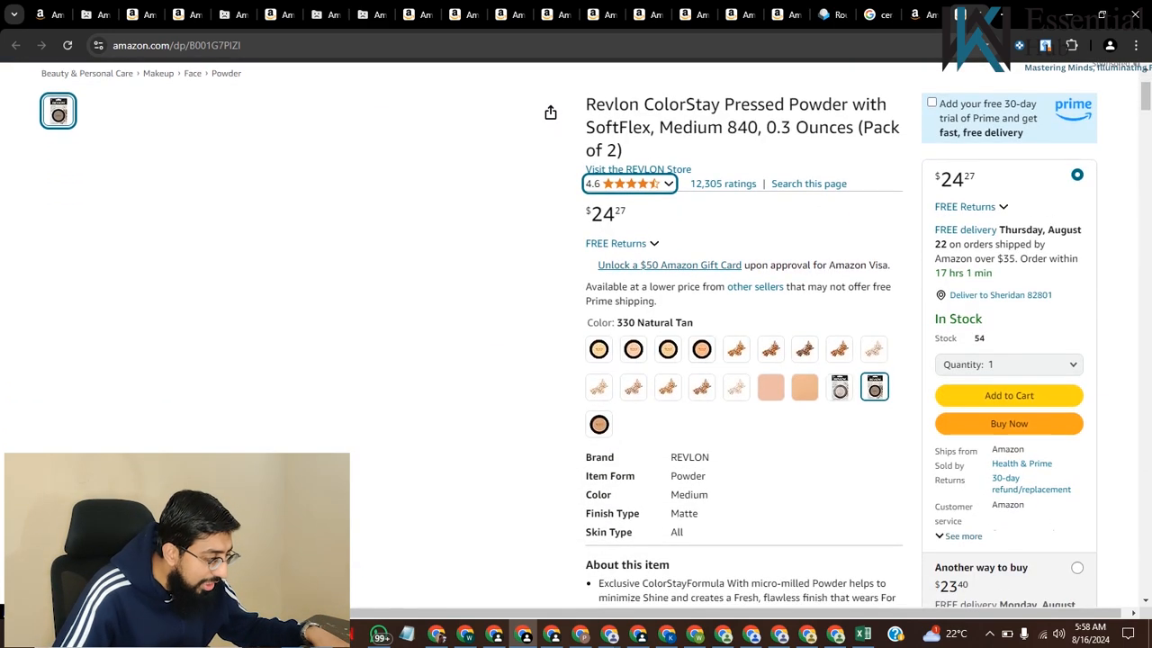
scroll(575, 355, up, 2)
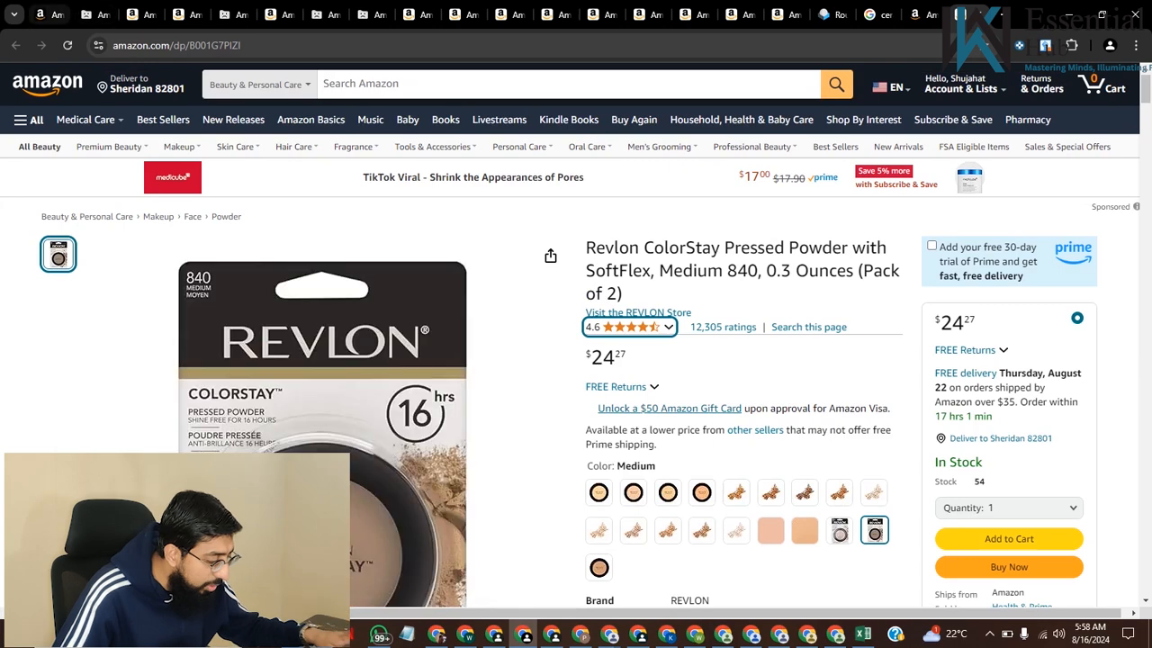
Return to the exported list in Excel and copy the visible ASINs in column B from row 911 through row 1606
click(46, 15)
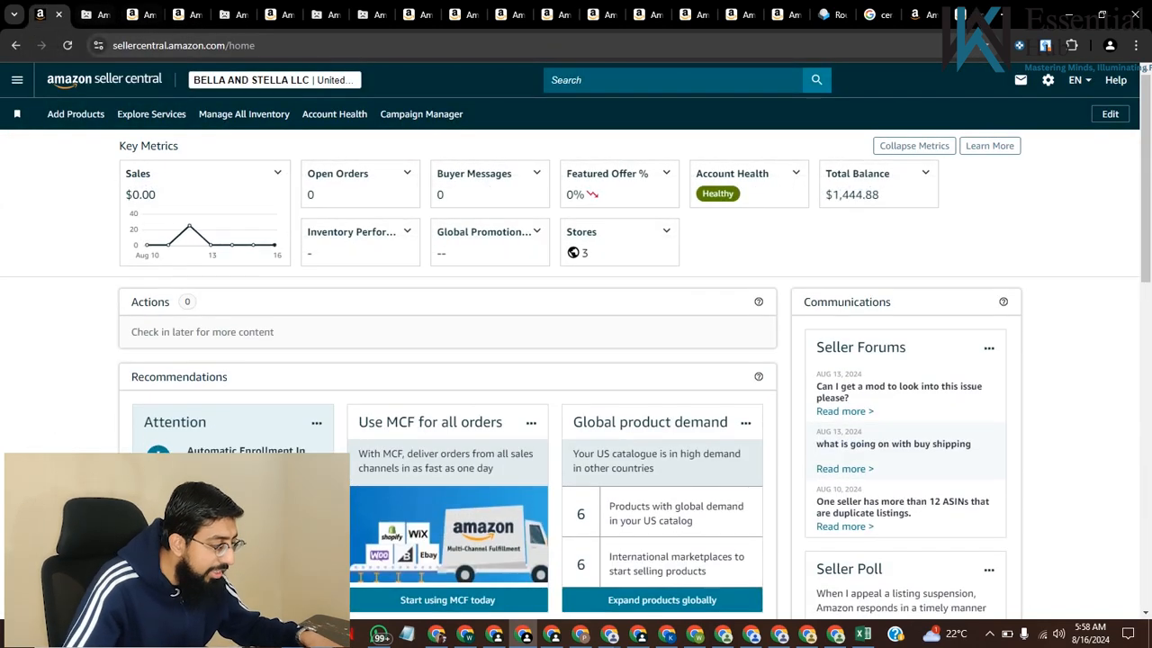
click(274, 80)
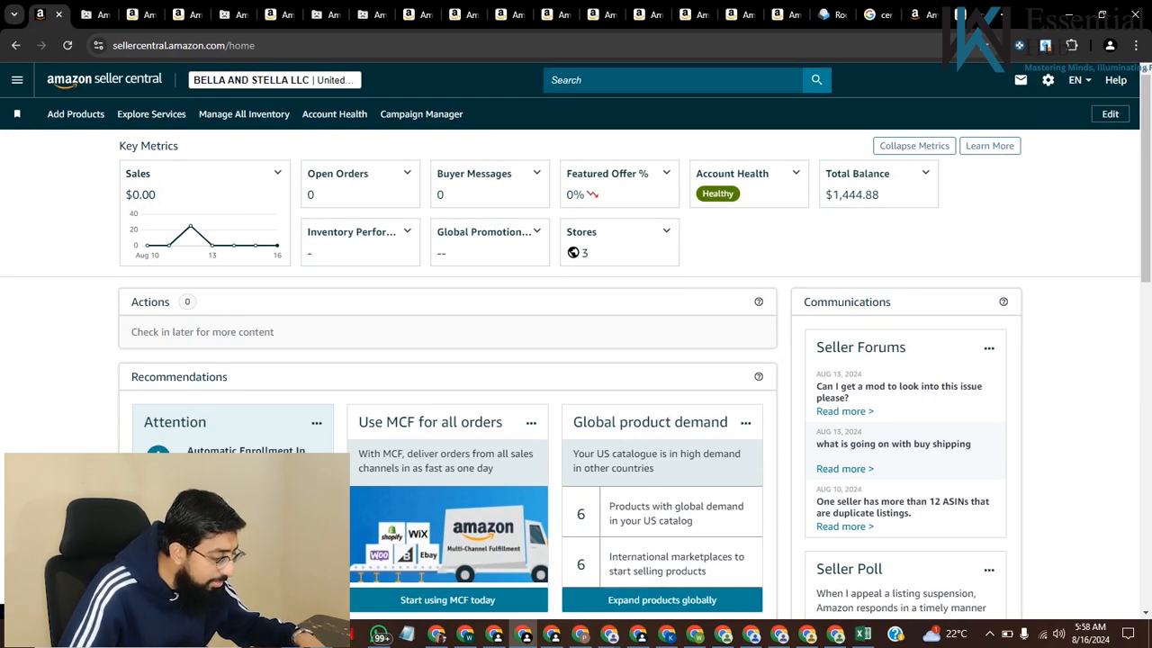
click(863, 634)
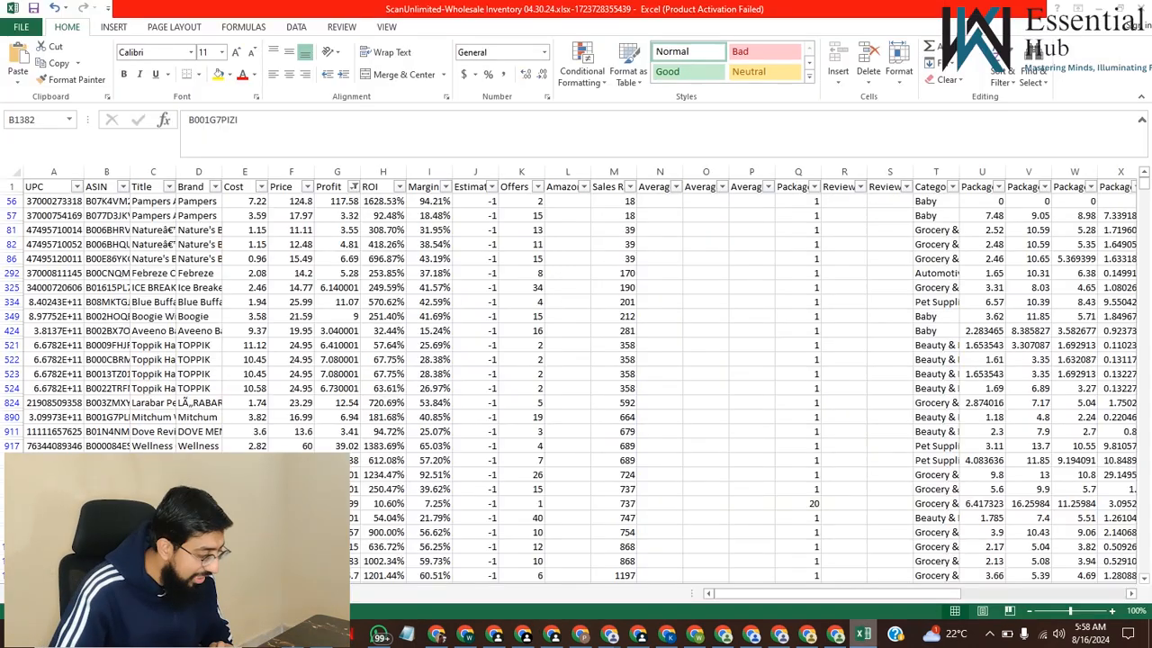
scroll(576, 378, down, 4)
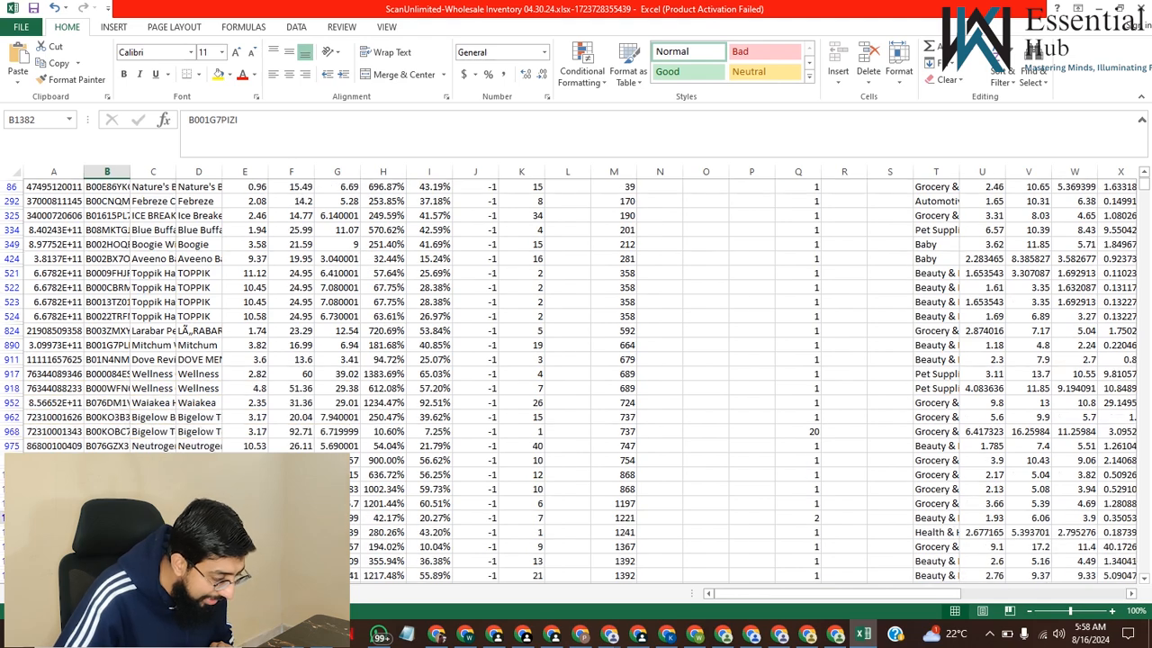
scroll(576, 378, down, 1)
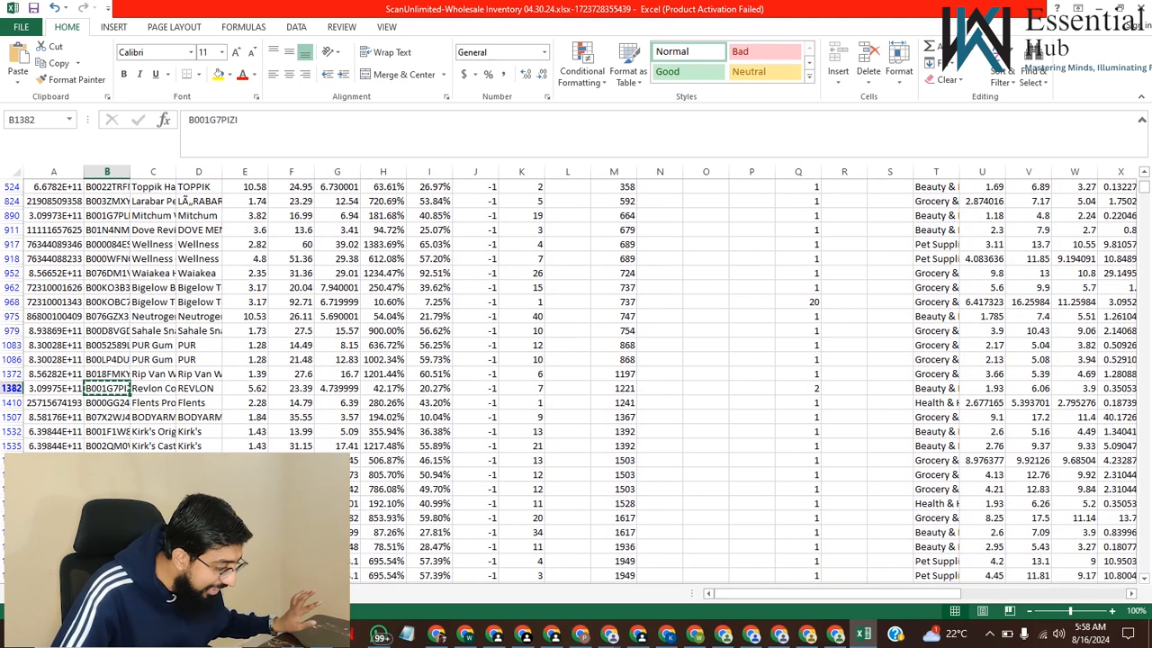
drag(107, 229, 106, 475)
key(ctrl+c)
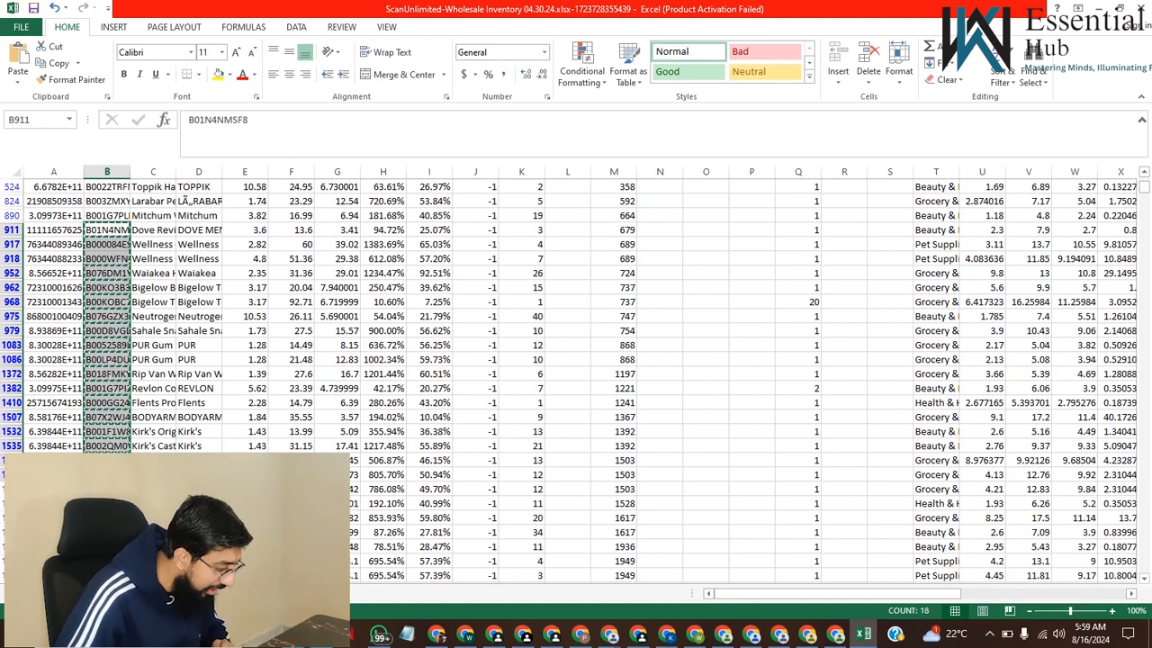
Switch to Seller Central, start adding products by product ID and paste the copied ASINs as the identifiers
click(494, 633)
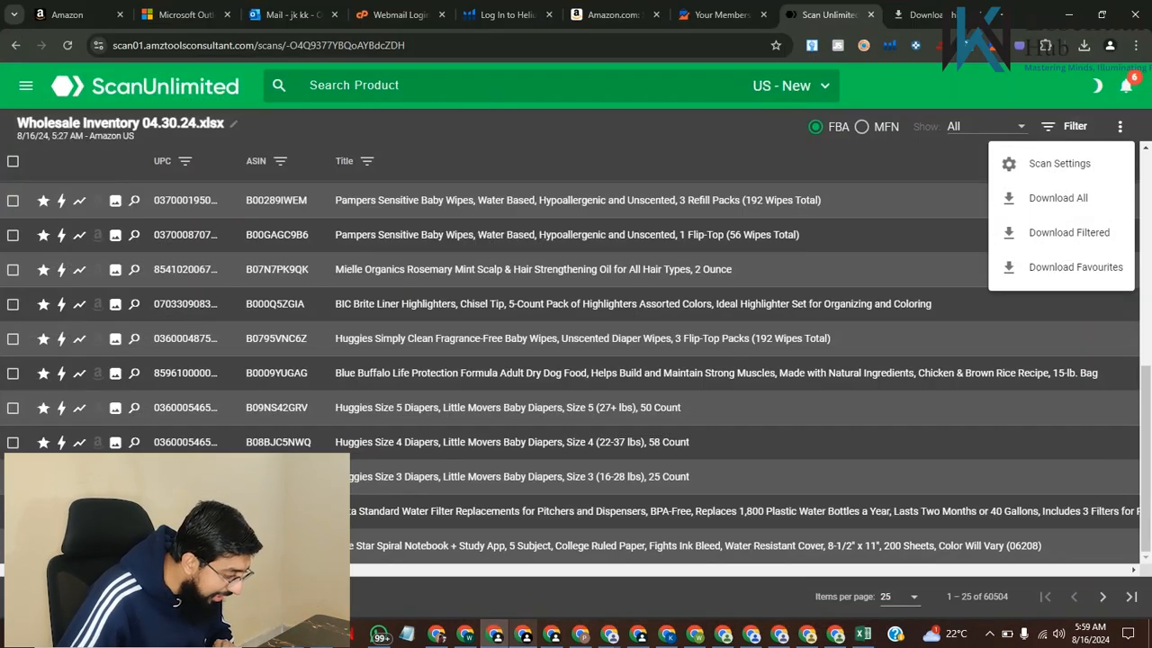
click(523, 633)
click(76, 114)
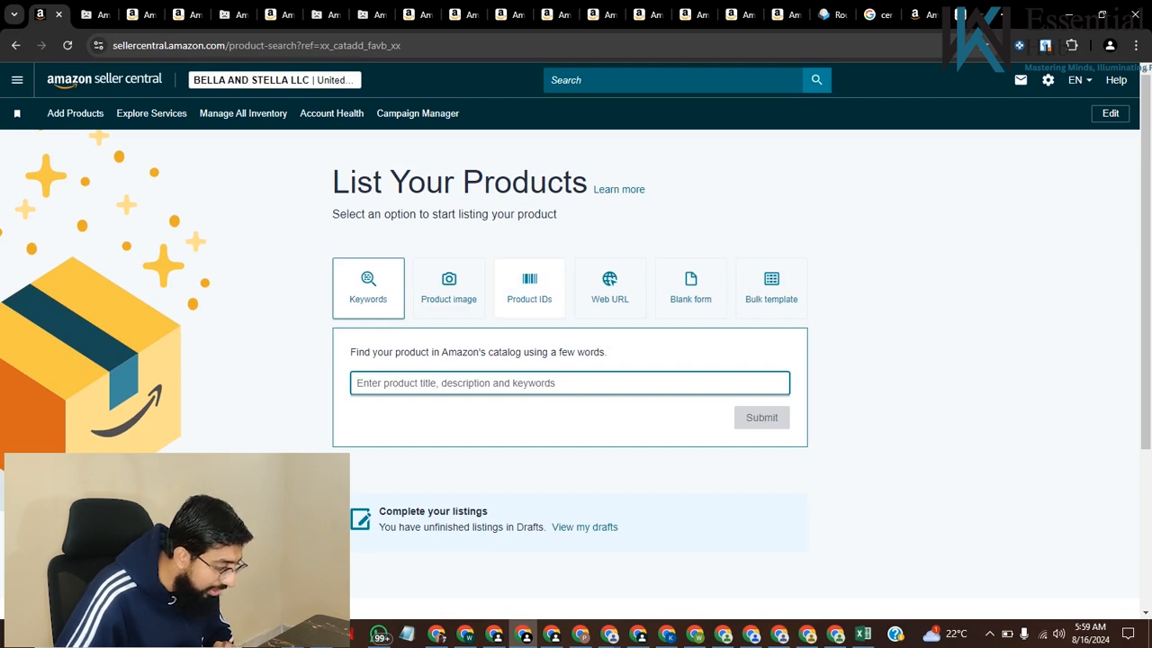
click(529, 288)
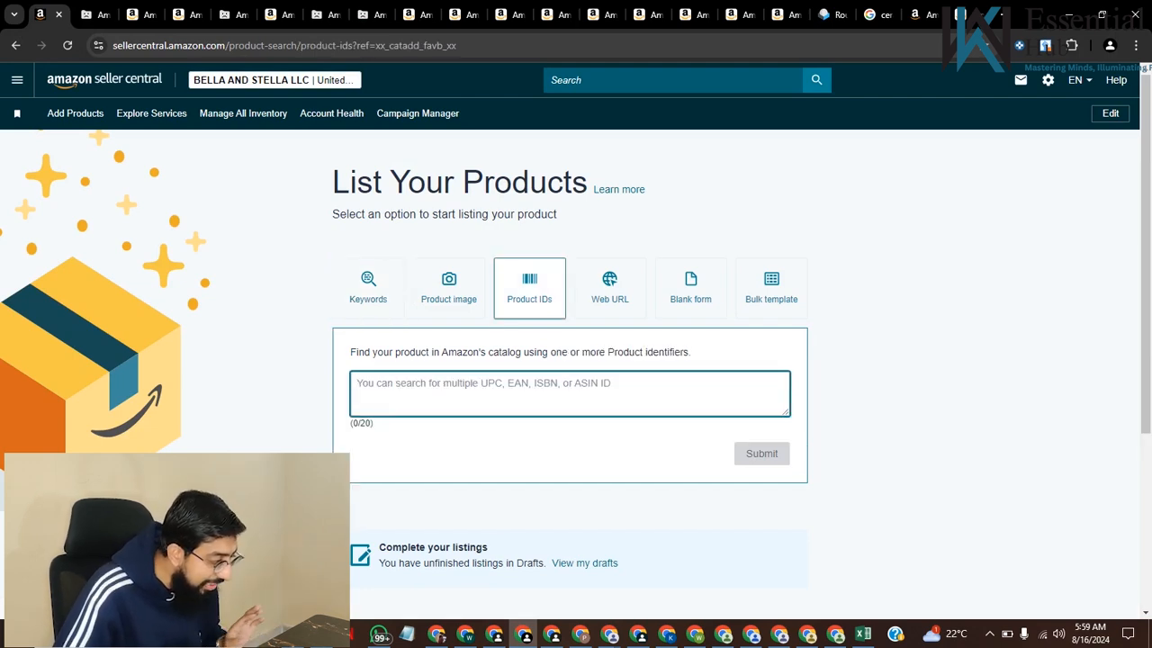
key(ctrl+v)
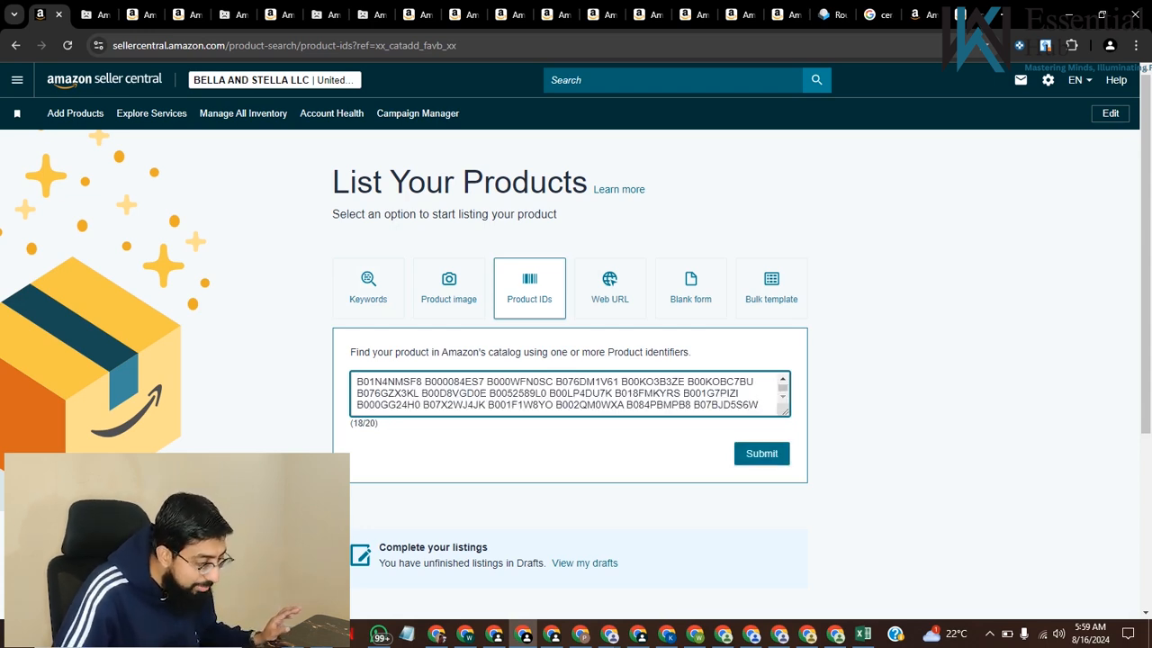
Submit the pasted ASINs and review the matched products in the results list for their approval and availability status
click(761, 453)
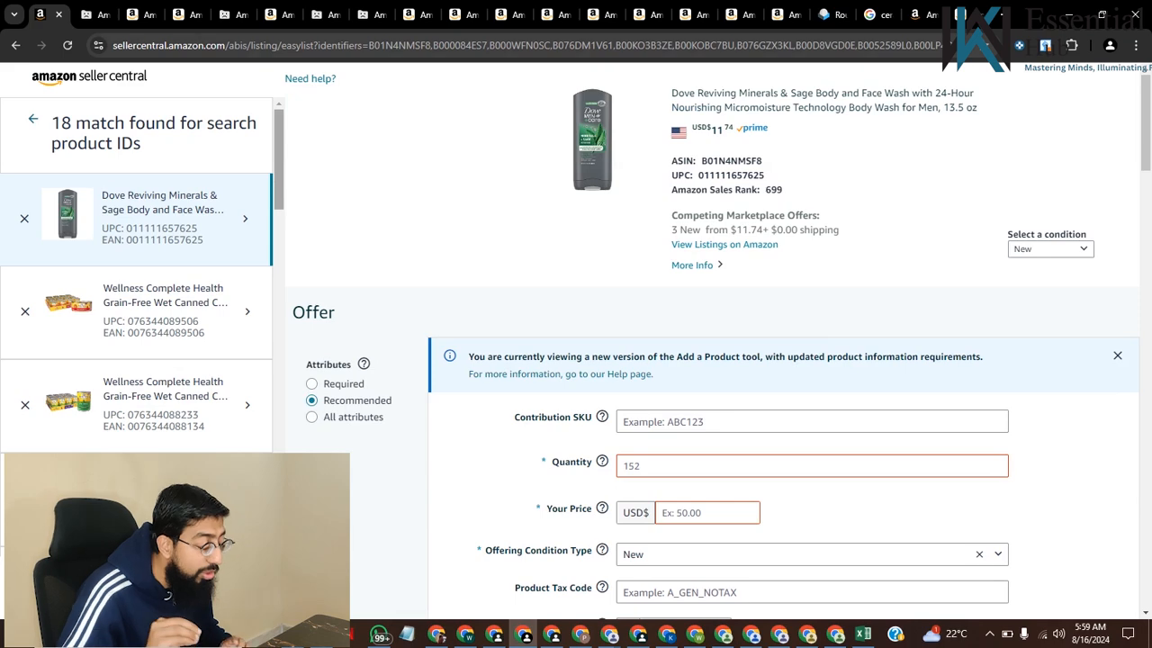
scroll(792, 333, down, 2)
scroll(783, 342, down, 3)
scroll(783, 342, up, 5)
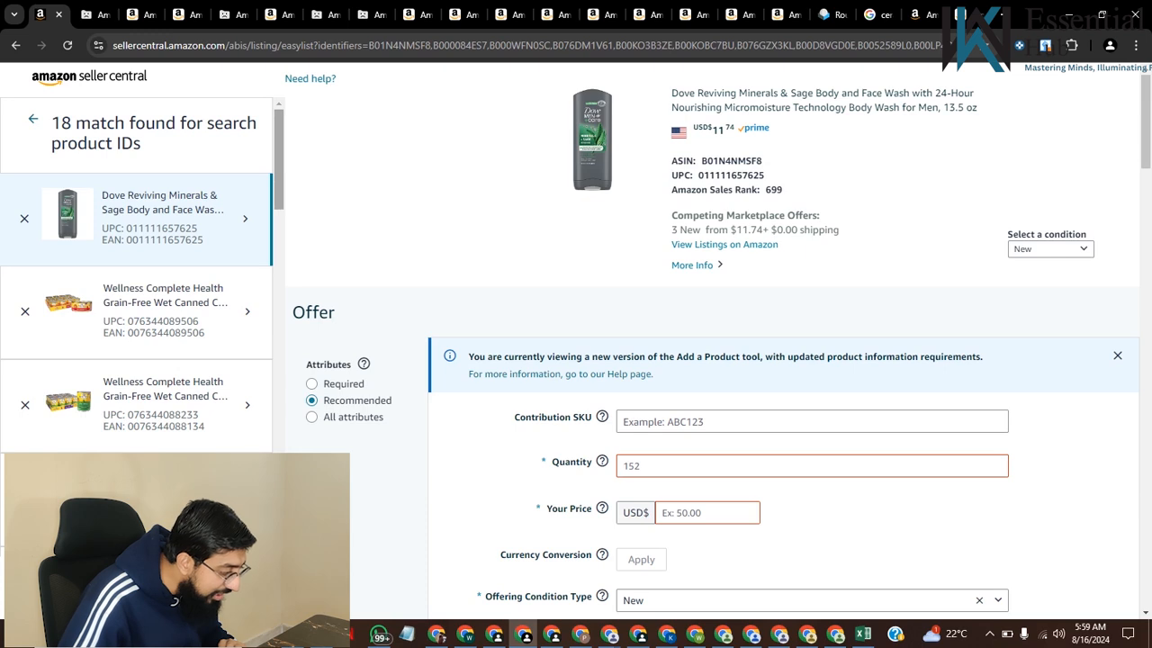
scroll(135, 269, down, 3)
scroll(134, 270, down, 4)
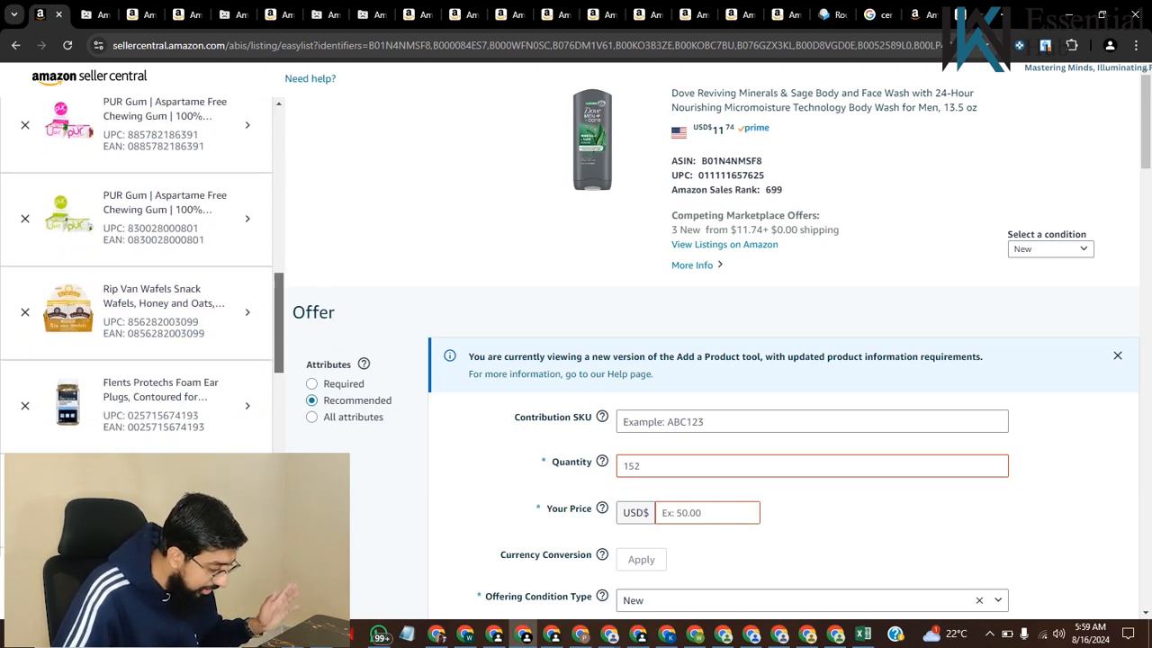
scroll(135, 269, down, 8)
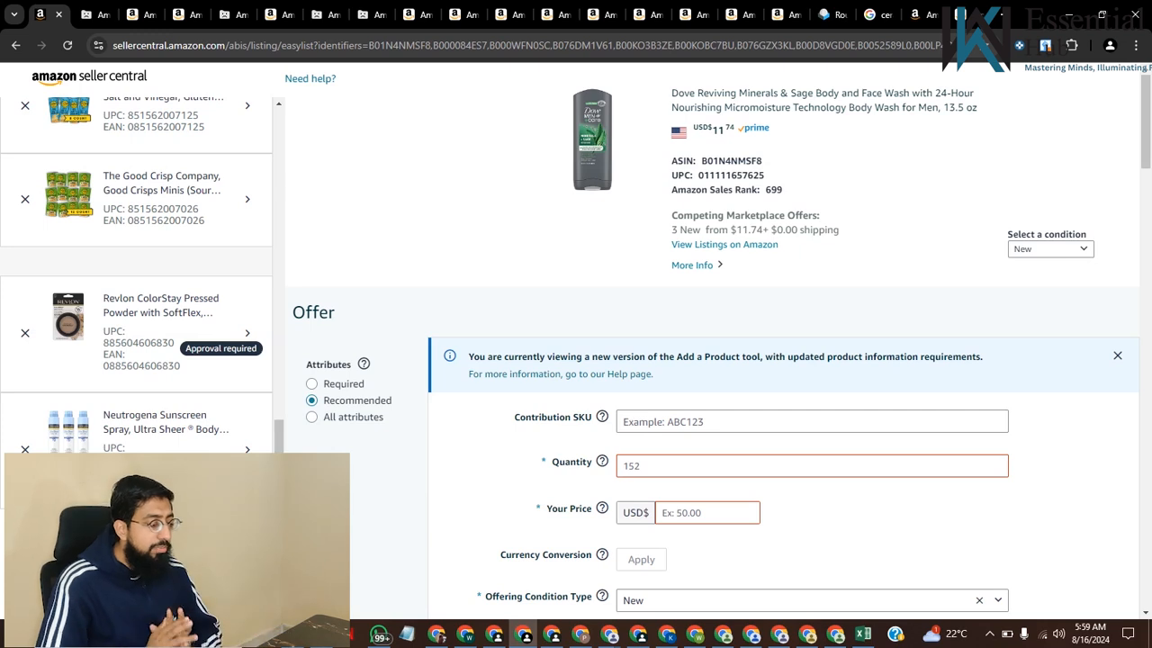
scroll(135, 270, down, 1)
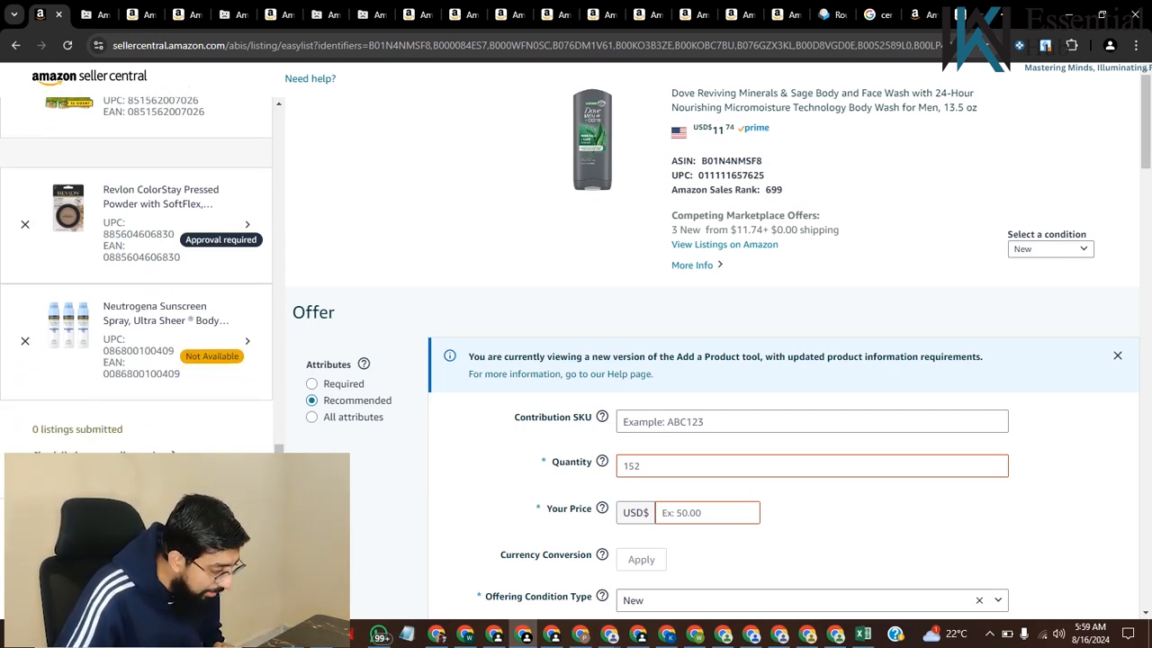
scroll(135, 270, up, 15)
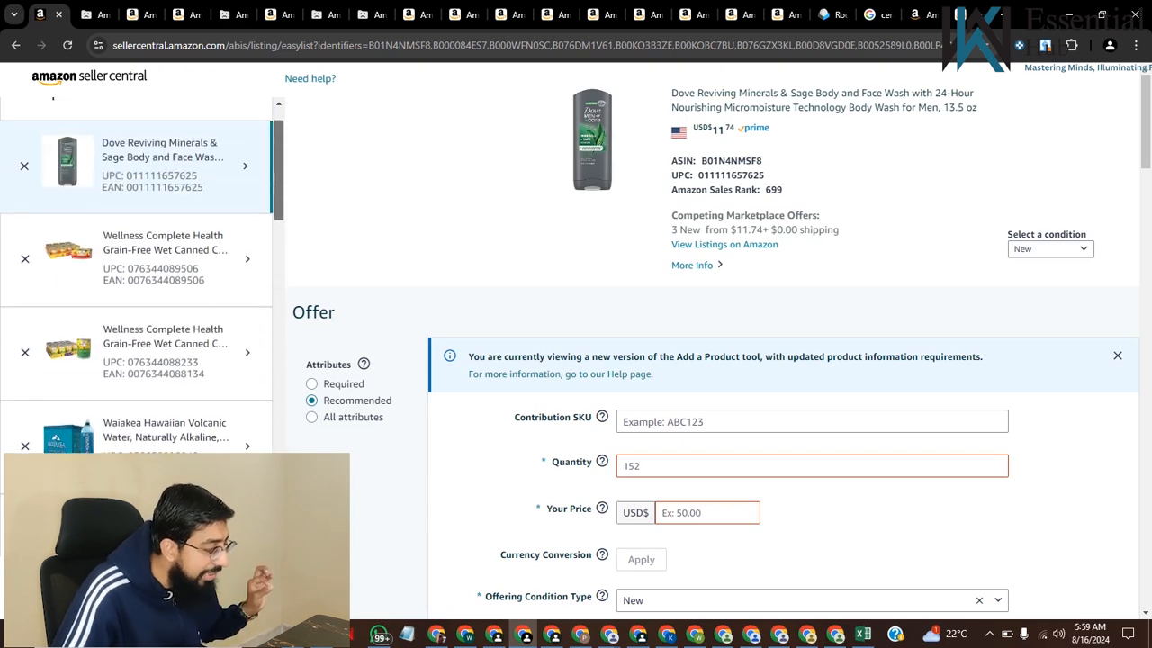
scroll(135, 269, down, 5)
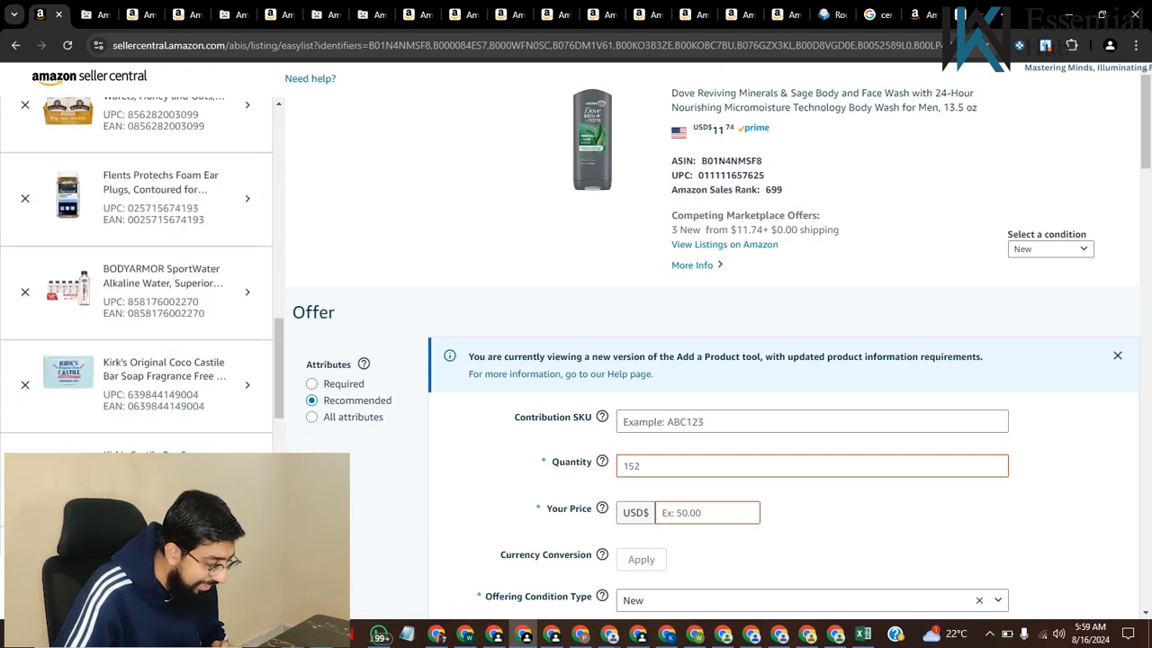
scroll(135, 270, down, 6)
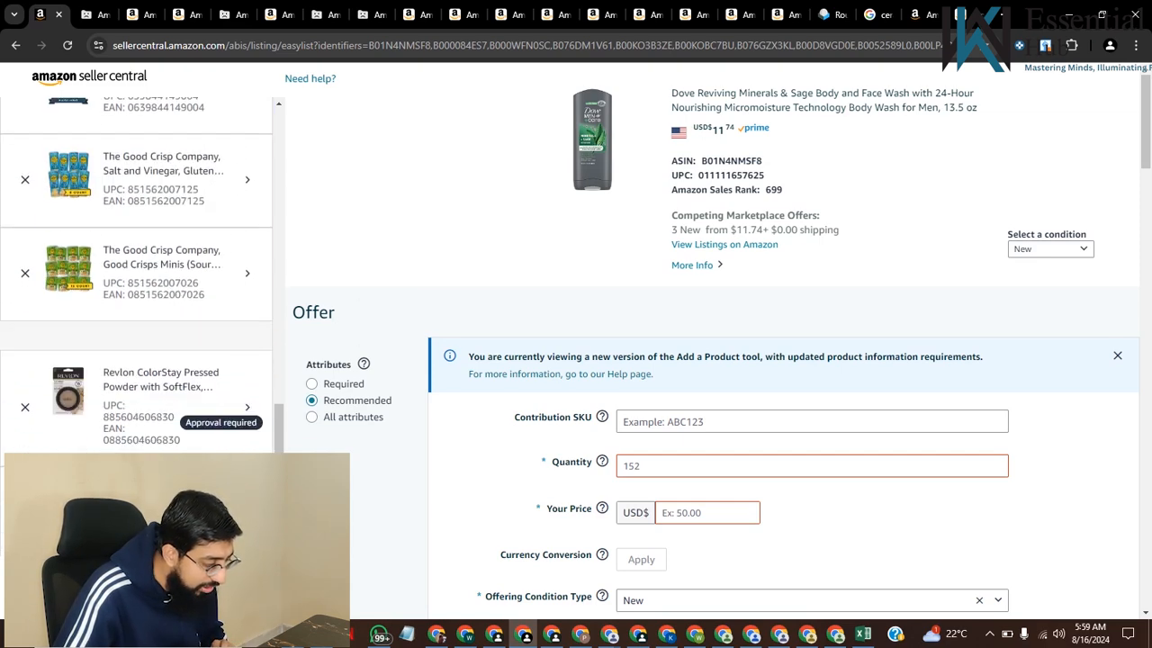
scroll(135, 270, up, 12)
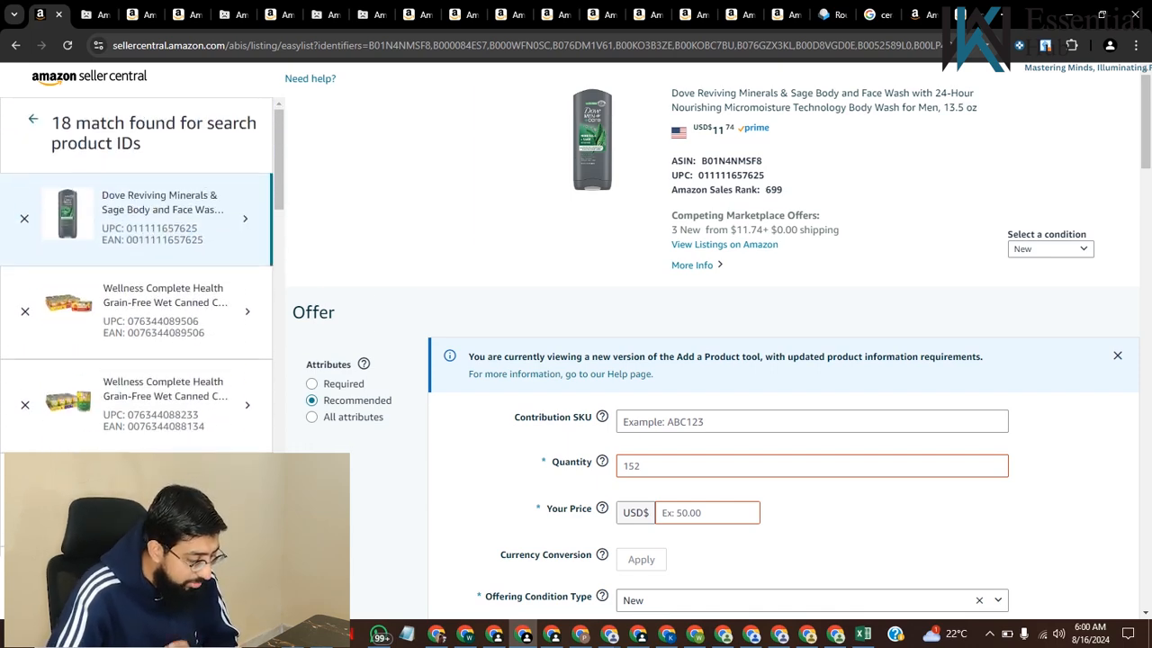
Open the Amazon listing of the Dove Reviving Minerals & Sage body wash and examine its title, price, sizes and seller details
click(724, 244)
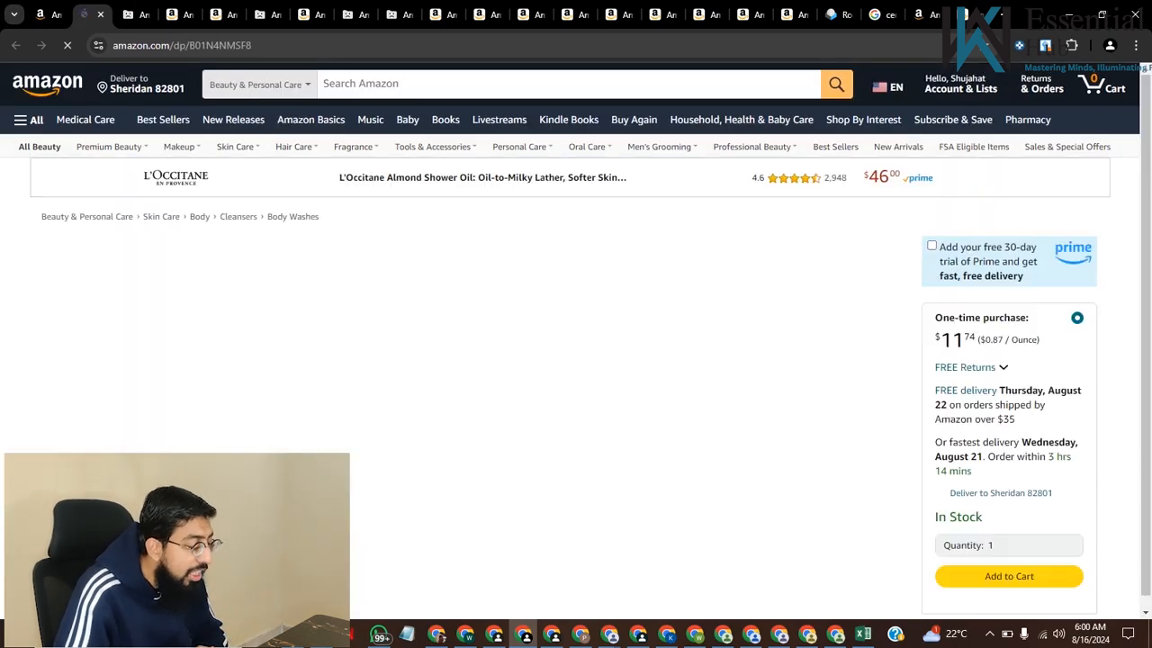
scroll(576, 360, down, 1)
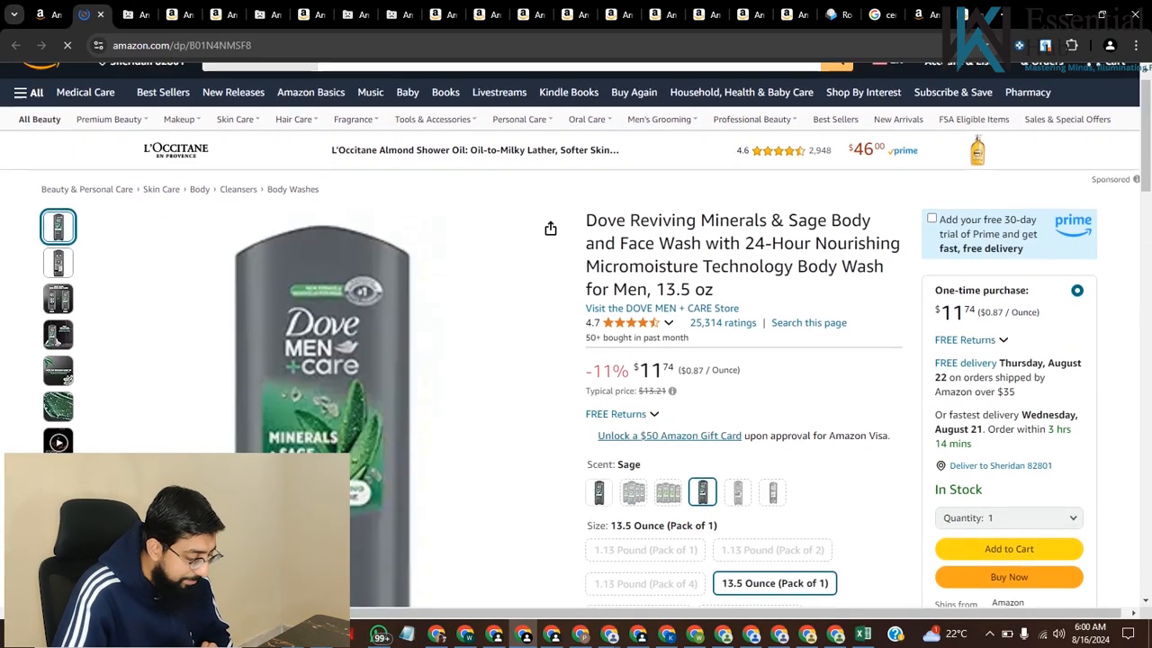
scroll(576, 360, down, 1)
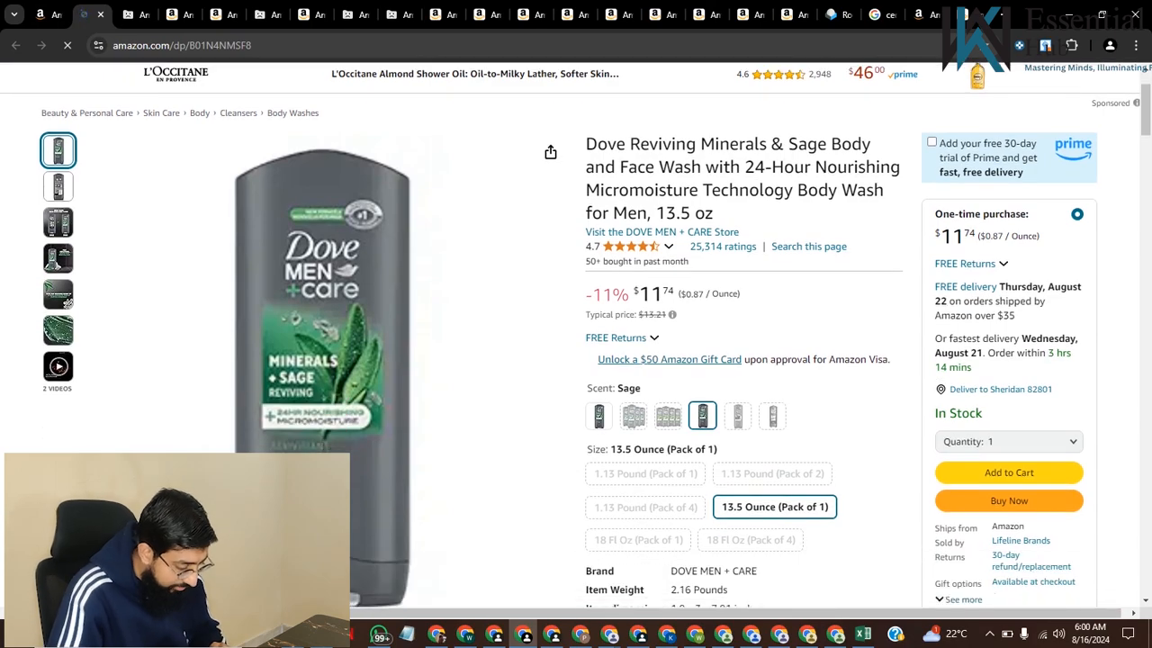
scroll(576, 360, down, 4)
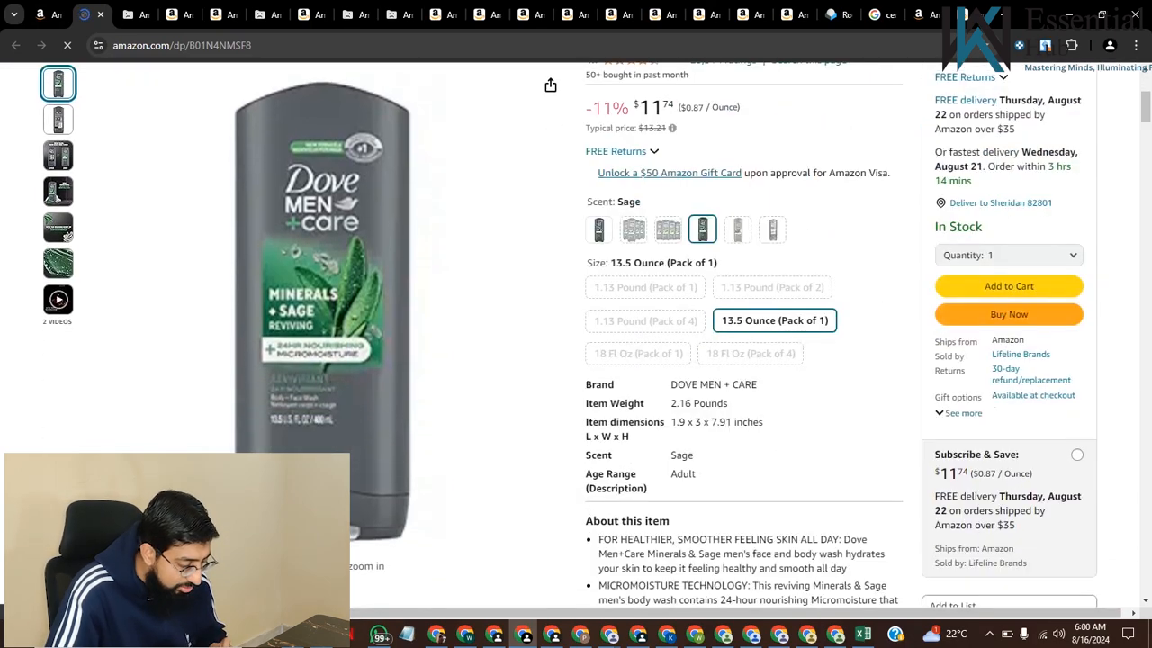
scroll(576, 360, down, 1)
scroll(576, 360, up, 4)
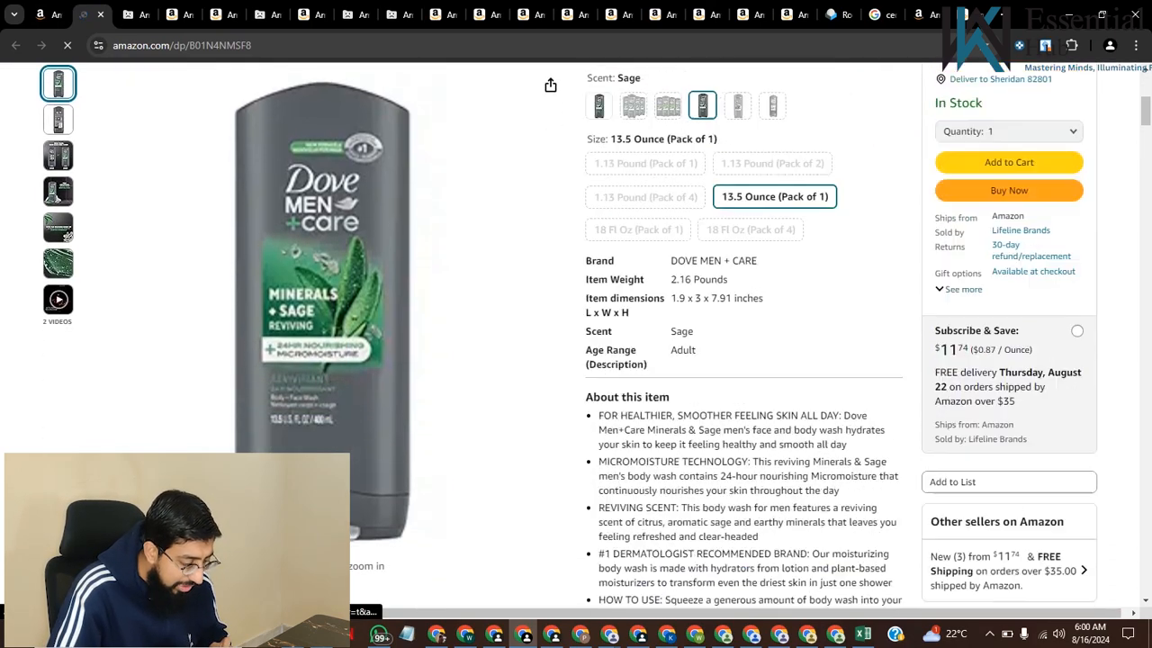
scroll(576, 360, up, 3)
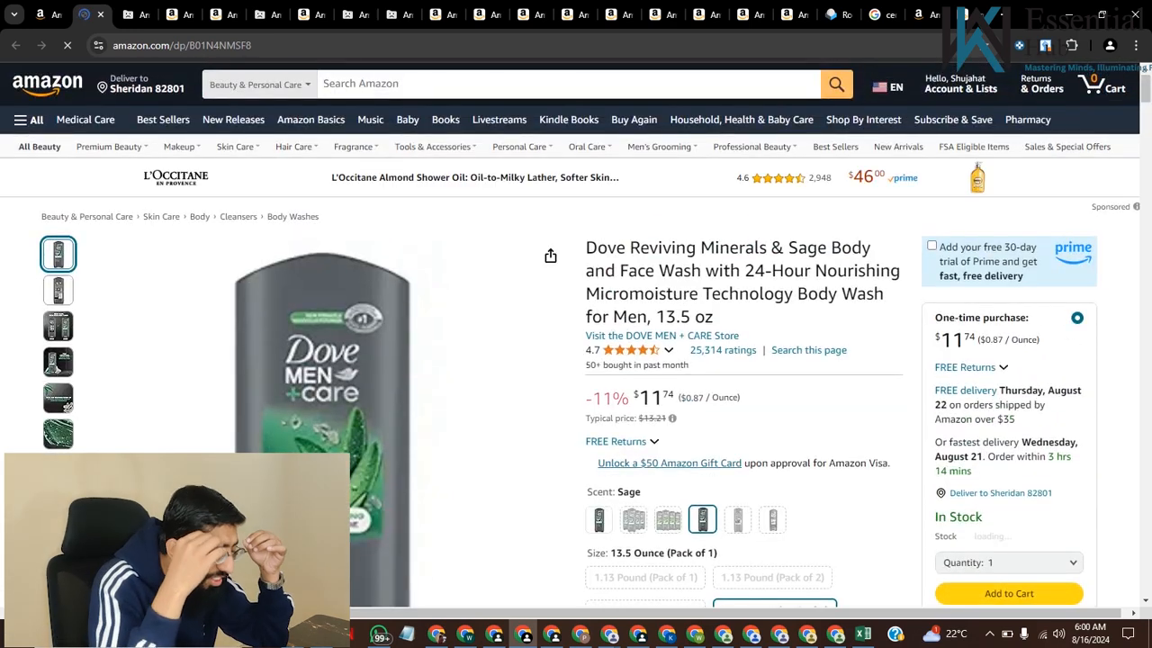
drag(587, 248, 689, 366)
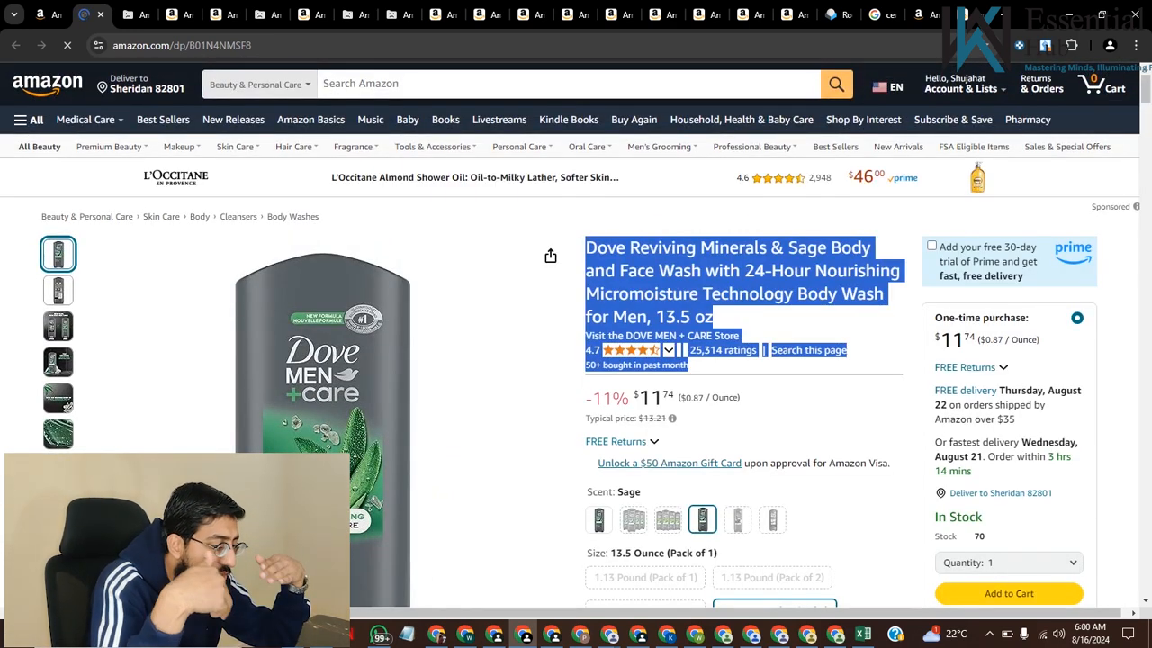
click(774, 378)
Return to the exported list in Excel and look through the filtered products, their brands and their profit figures
click(862, 634)
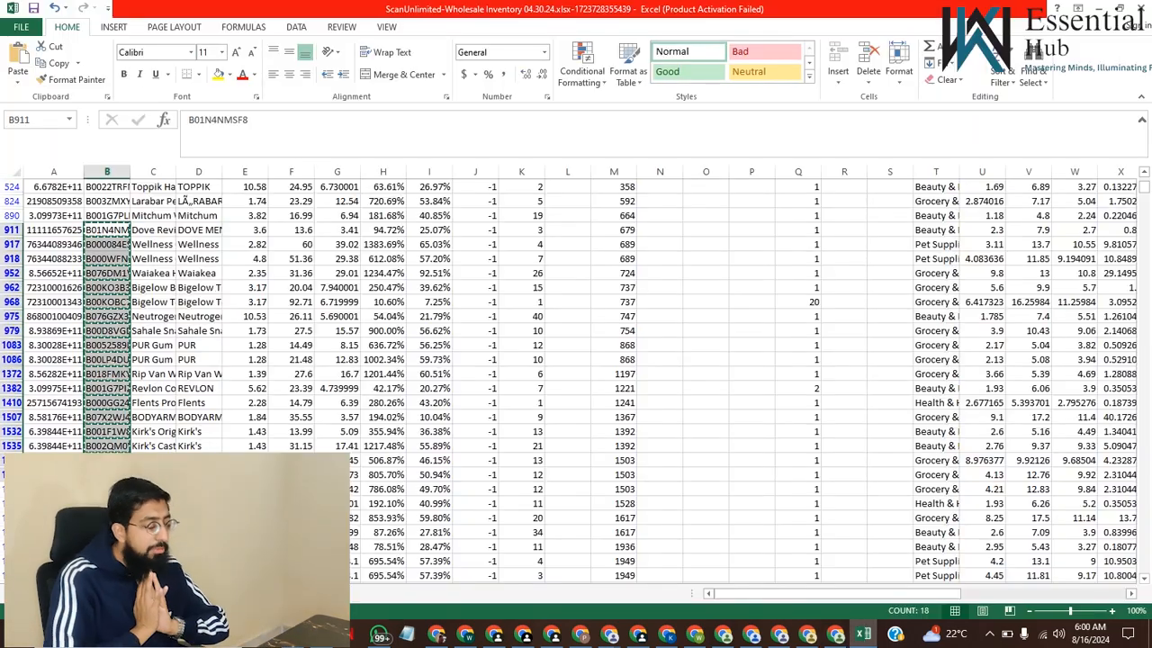
scroll(569, 381, down, 2)
scroll(568, 381, down, 2)
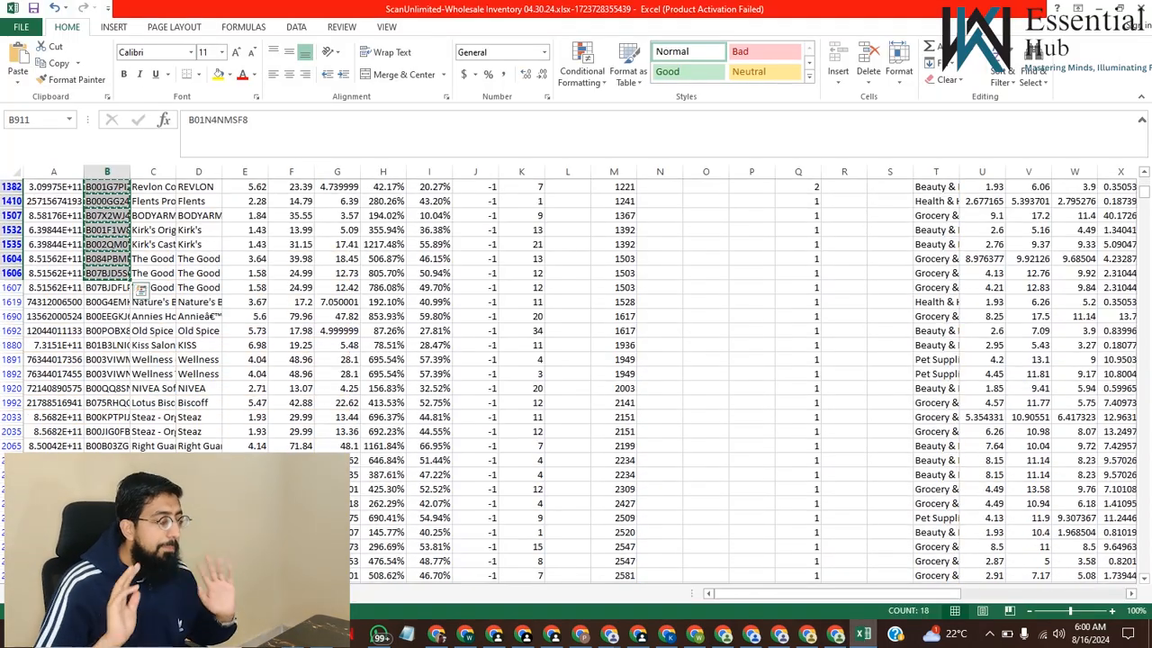
scroll(569, 380, down, 6)
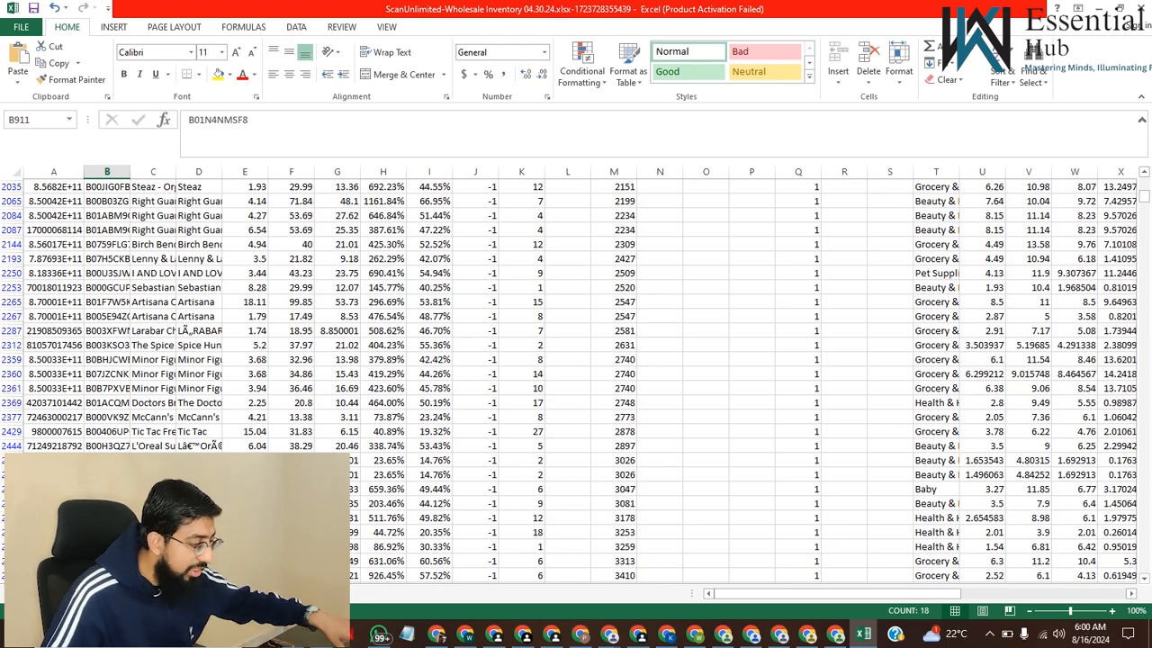
scroll(569, 381, up, 13)
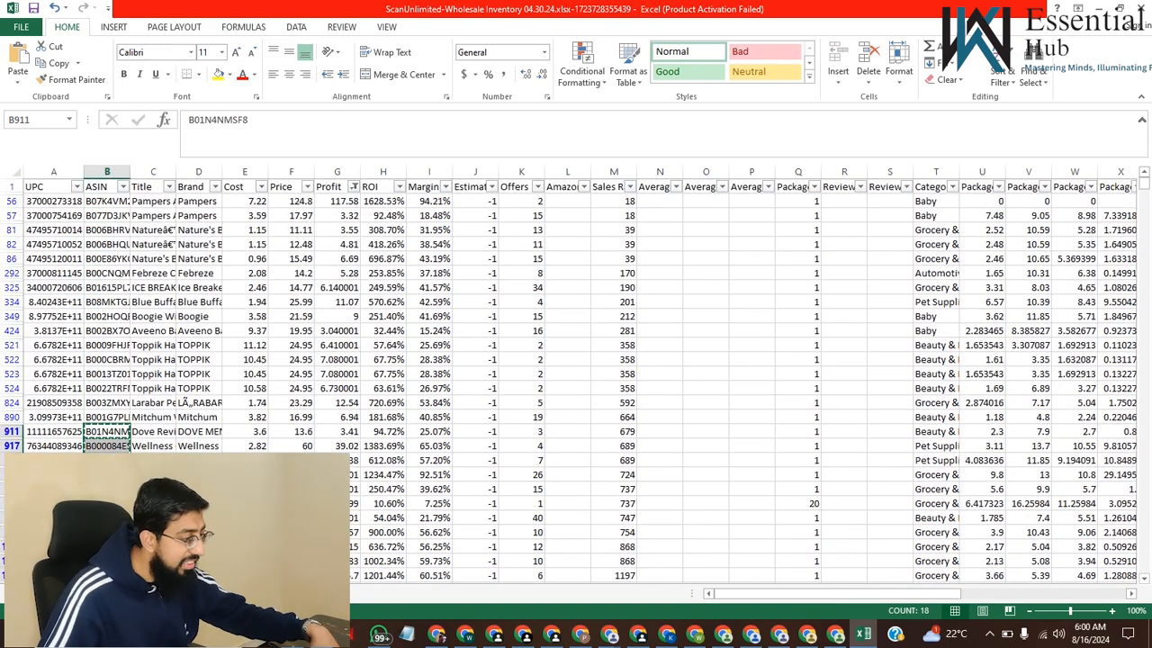
click(199, 288)
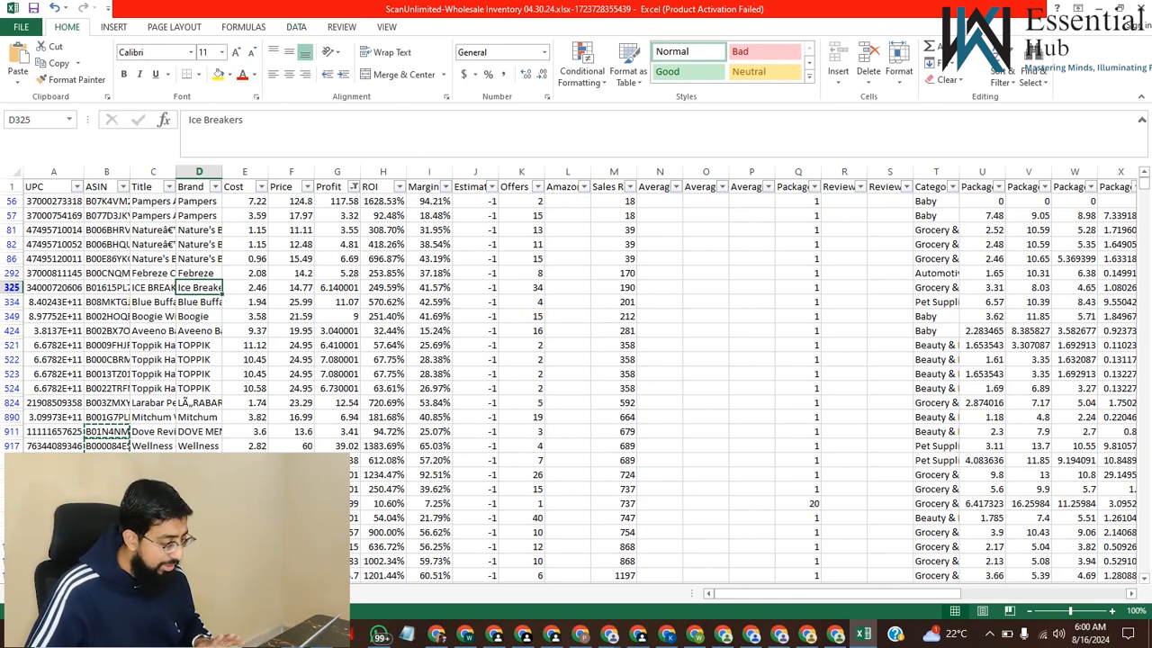
click(297, 27)
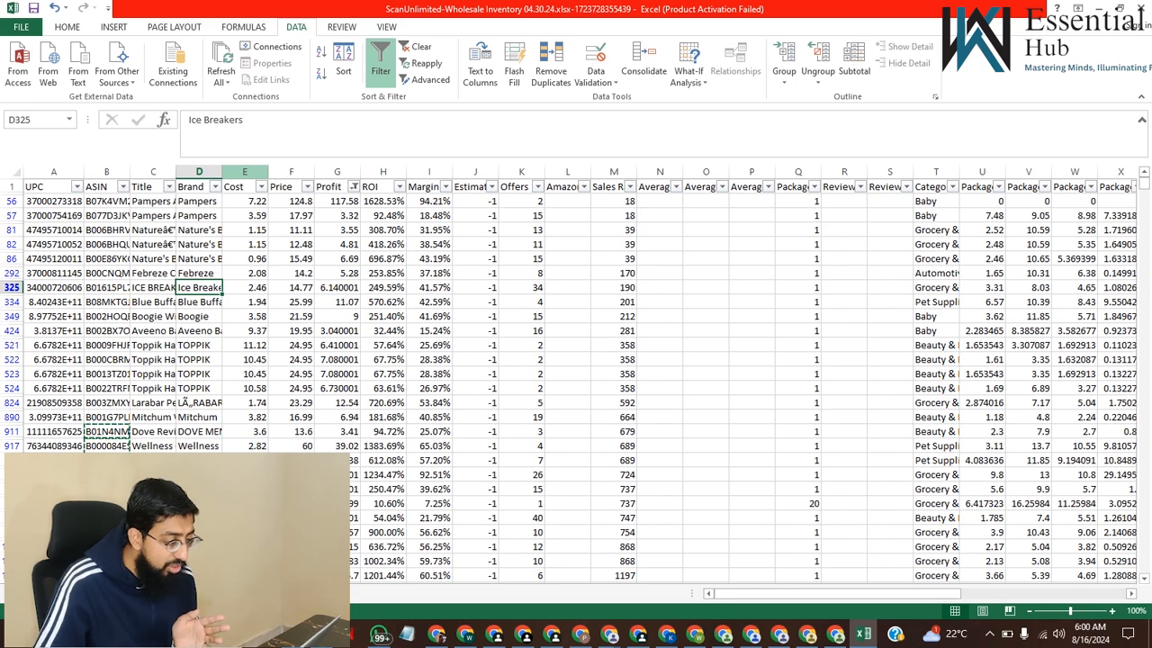
scroll(576, 378, down, 1)
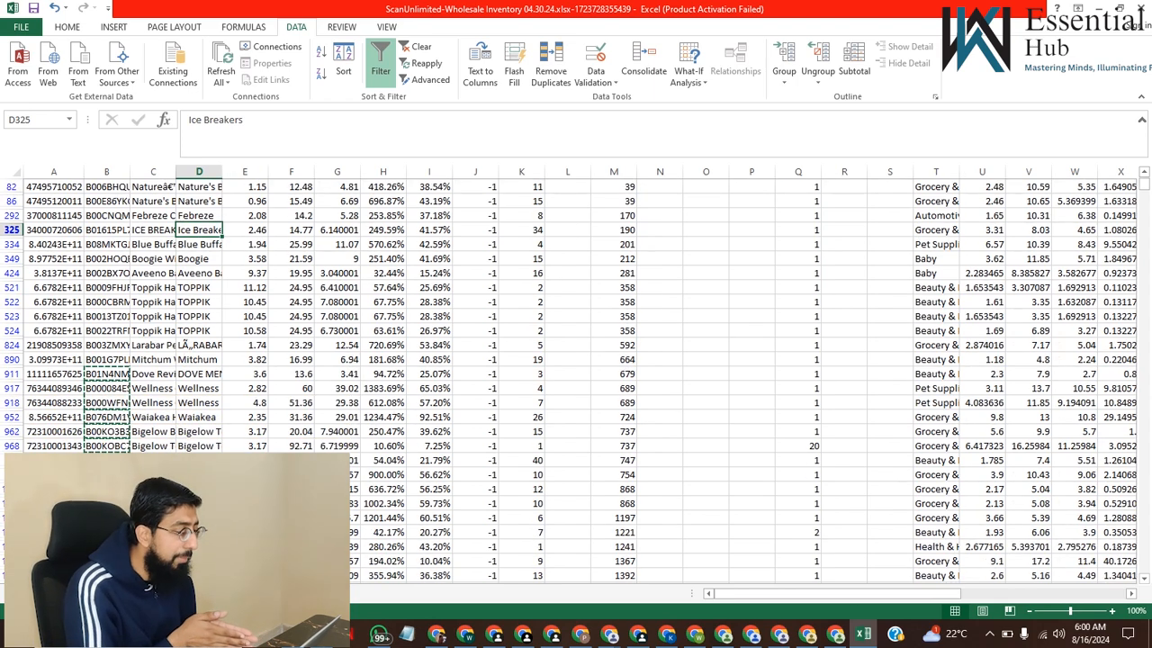
Minimize the Excel and browser windows to show the desktop
click(1098, 8)
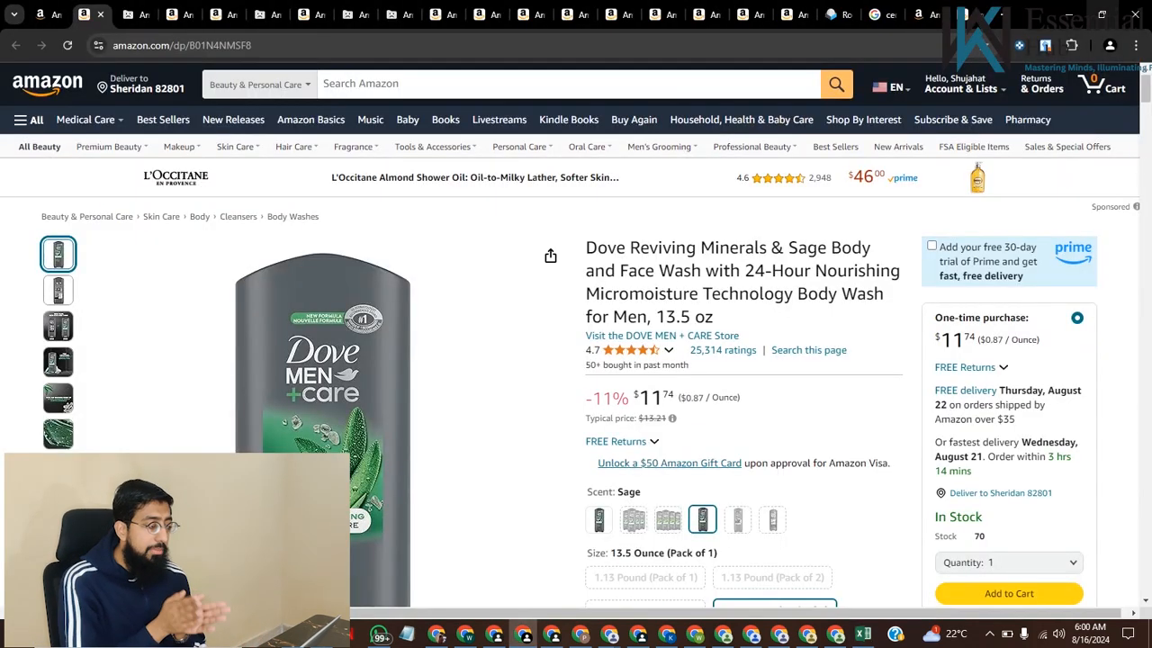
click(1069, 14)
click(1069, 14)
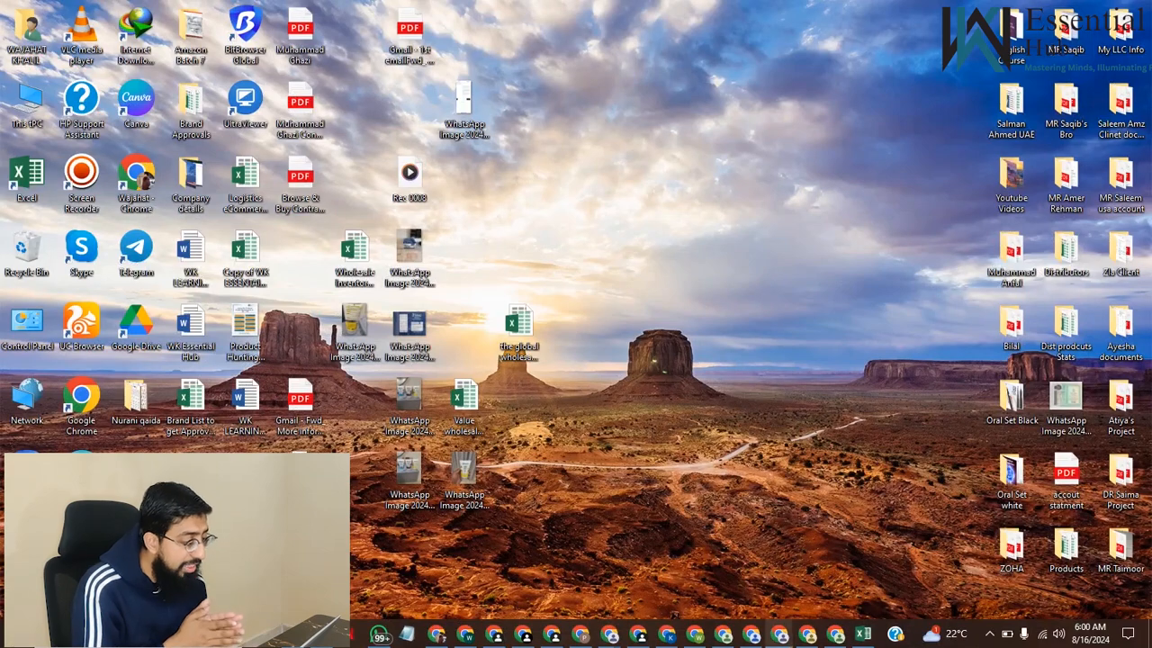
click(988, 634)
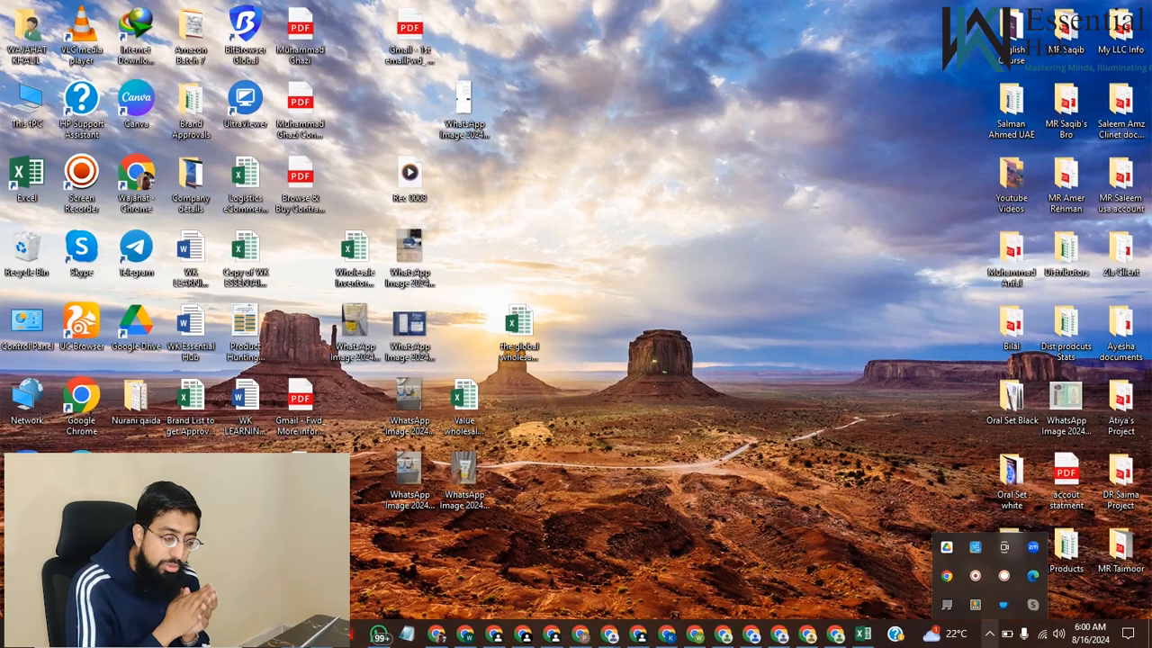
click(976, 575)
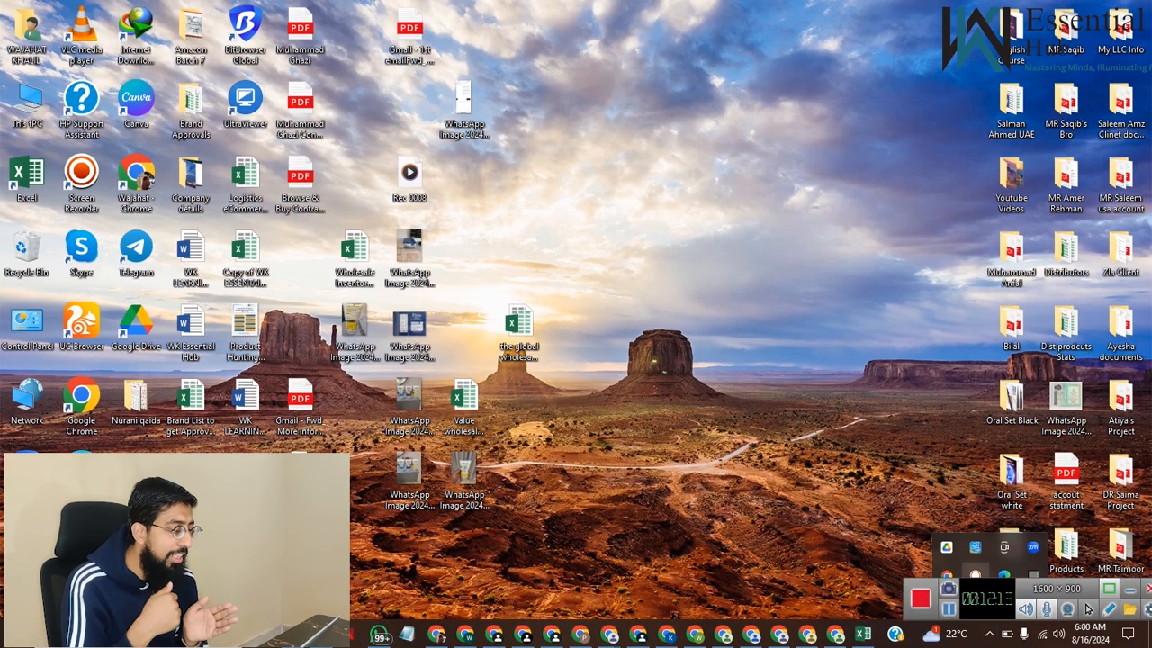